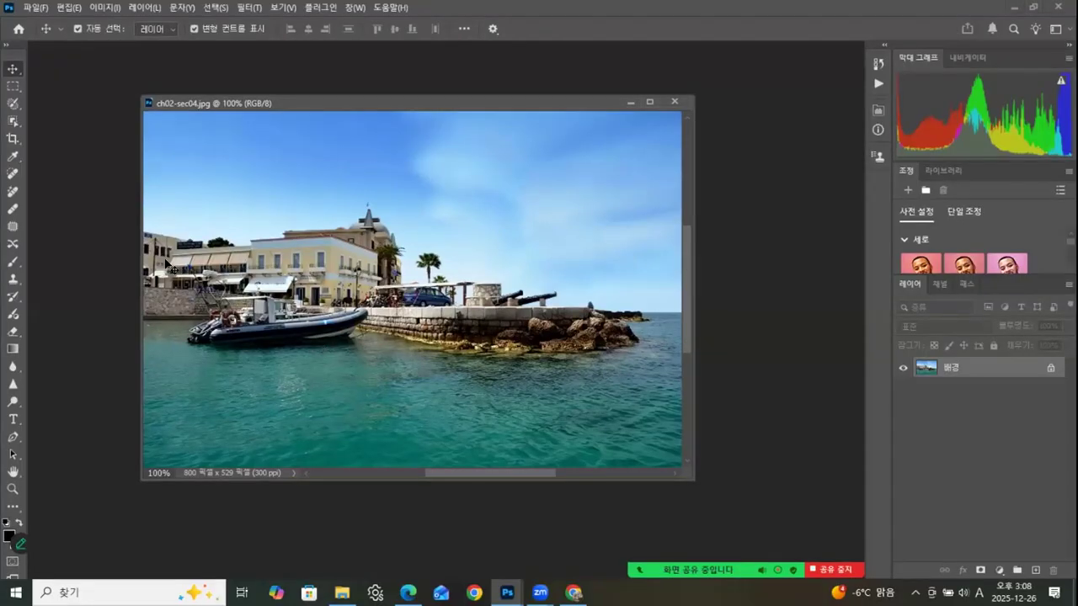
left_click(13, 87)
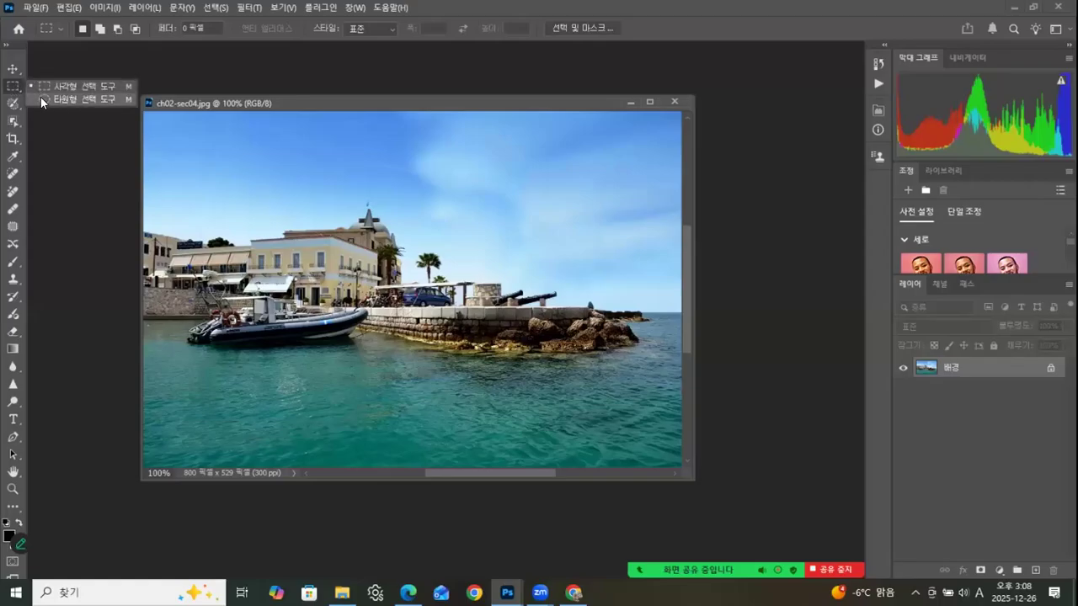
left_click(12, 103)
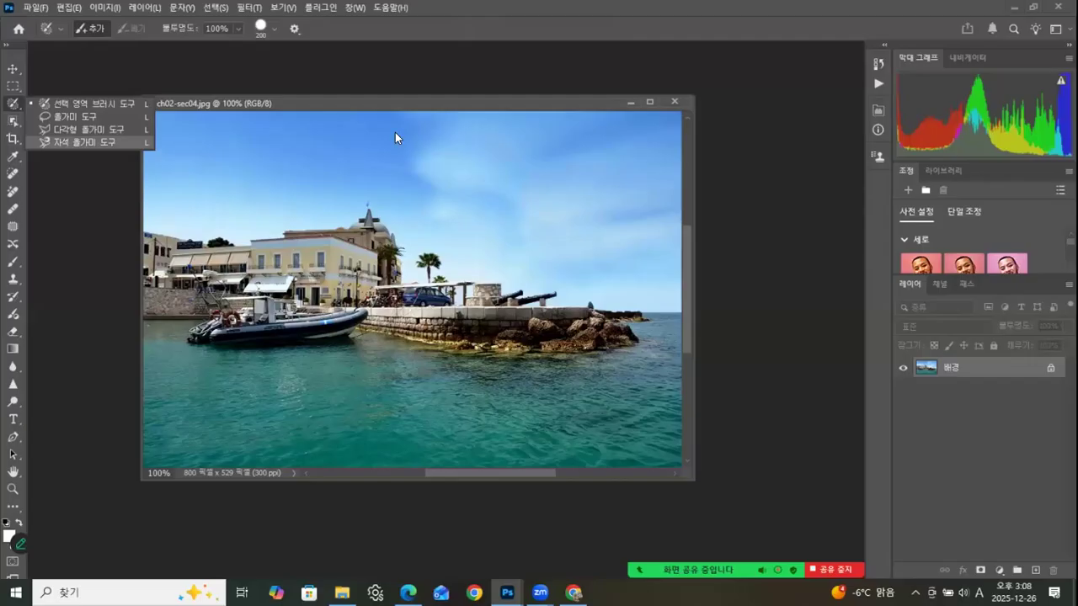
left_click(19, 126)
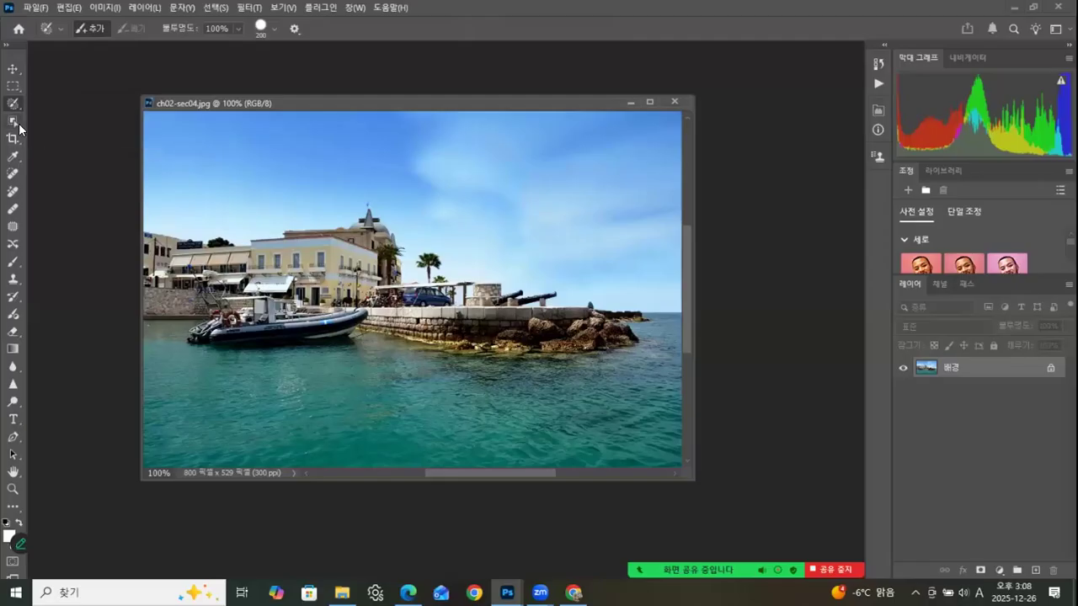
Step: Select the entire sky above the buildings and horizon with the Quick Selection tool
left_click(19, 126)
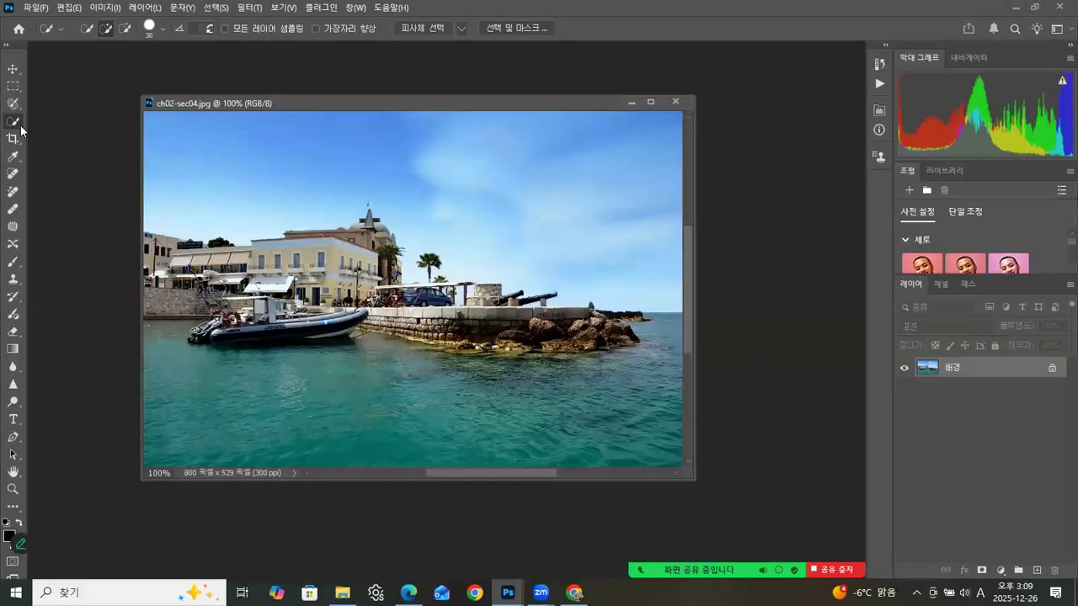
right_click(21, 127)
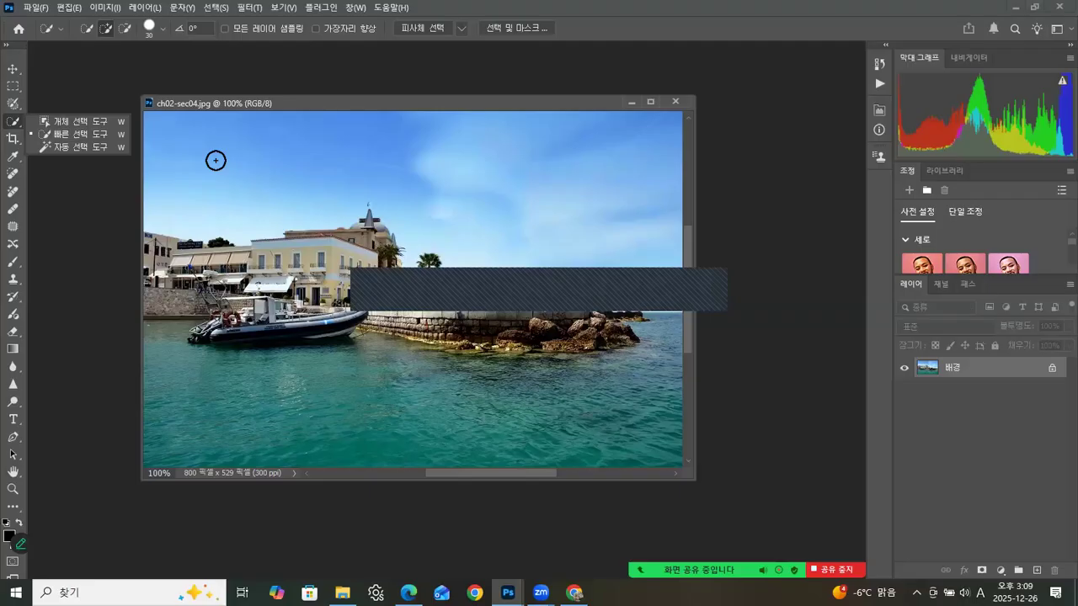
left_click(216, 160)
mouse_move(207, 154)
left_mouse_down()
mouse_move(333, 177)
mouse_move(469, 166)
left_mouse_up()
mouse_move(391, 177)
left_mouse_down()
mouse_move(608, 204)
mouse_move(636, 222)
mouse_move(601, 237)
left_mouse_up()
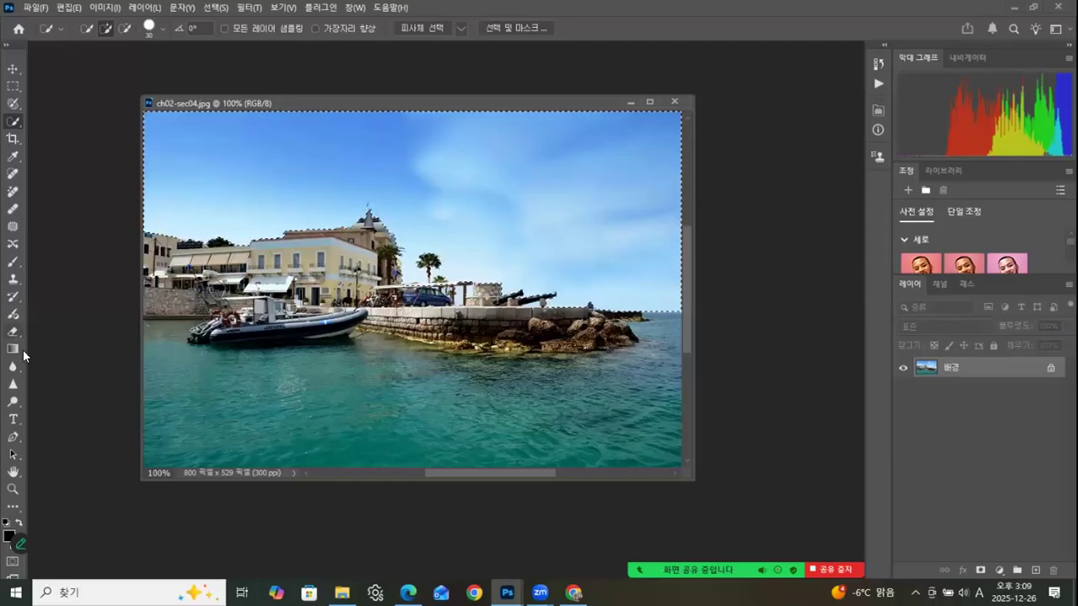
Step: Subtract the white awning roof above the blue van and the stone tower's upper edge from the sky selection using the Rectangular Marquee
left_click(13, 488)
left_click(420, 292)
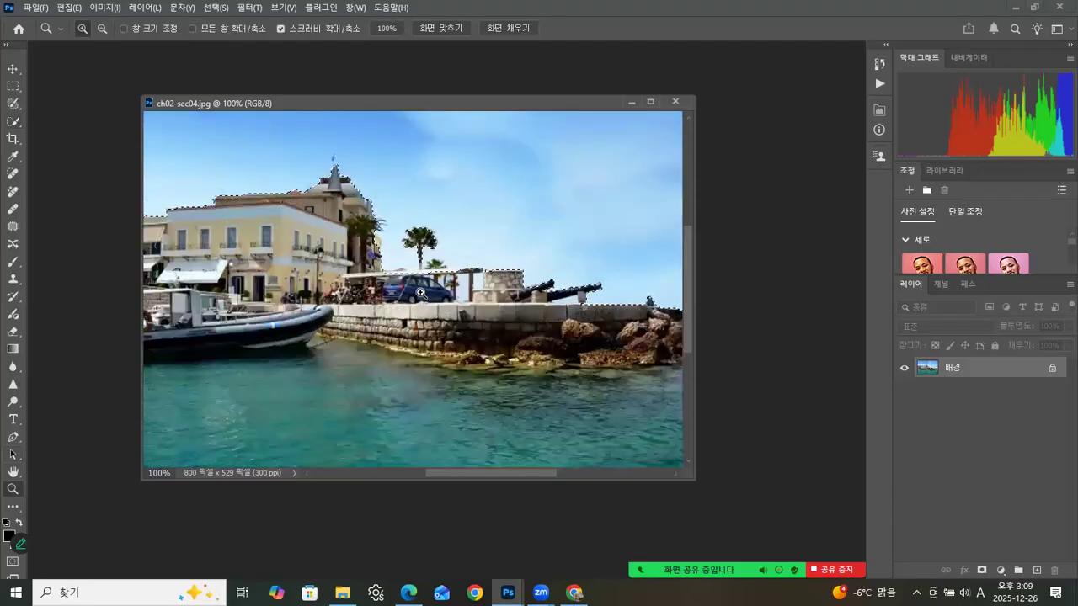
left_click(420, 293)
left_click(420, 292)
left_click(421, 292)
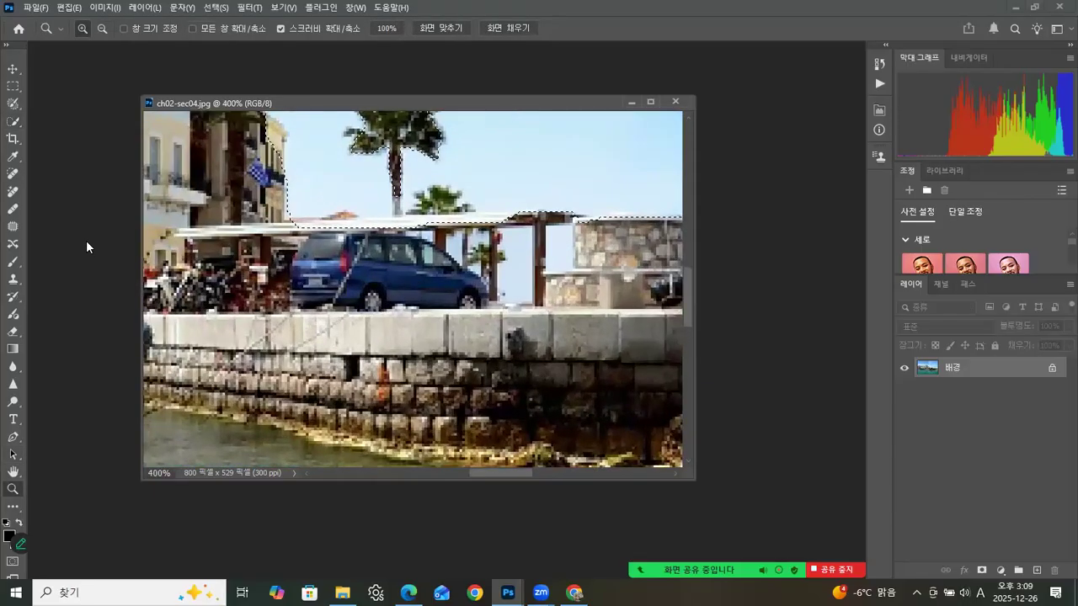
left_click(12, 86)
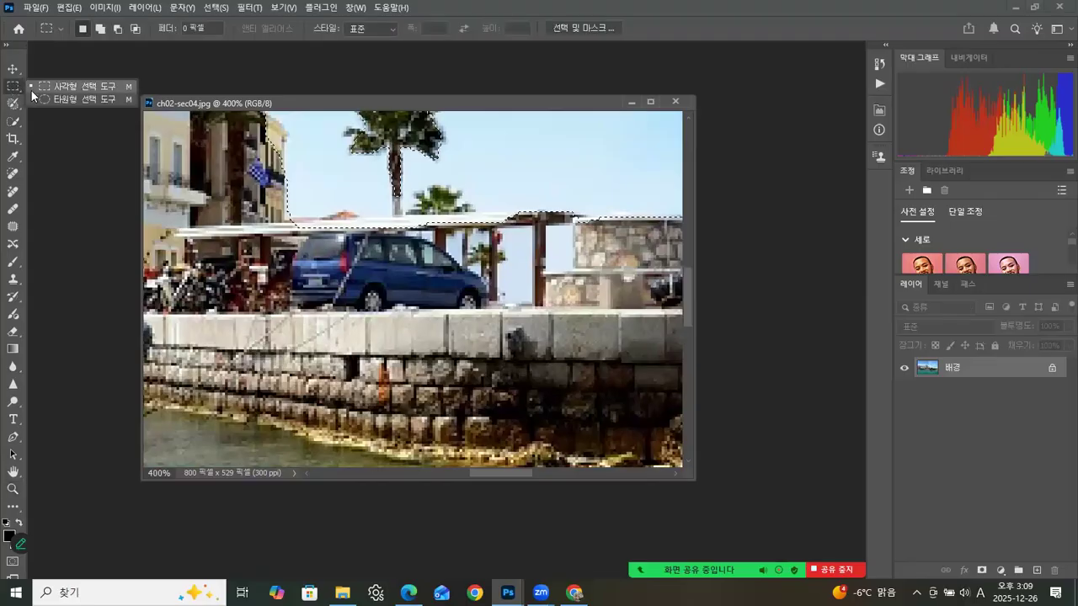
left_click(43, 87)
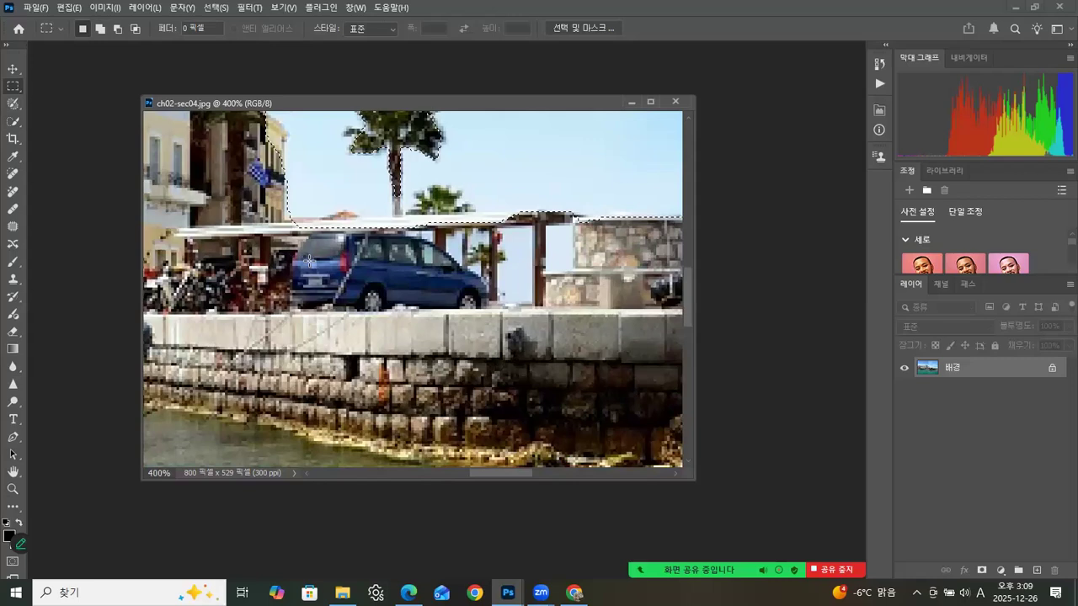
left_click_drag(290, 210, 544, 244)
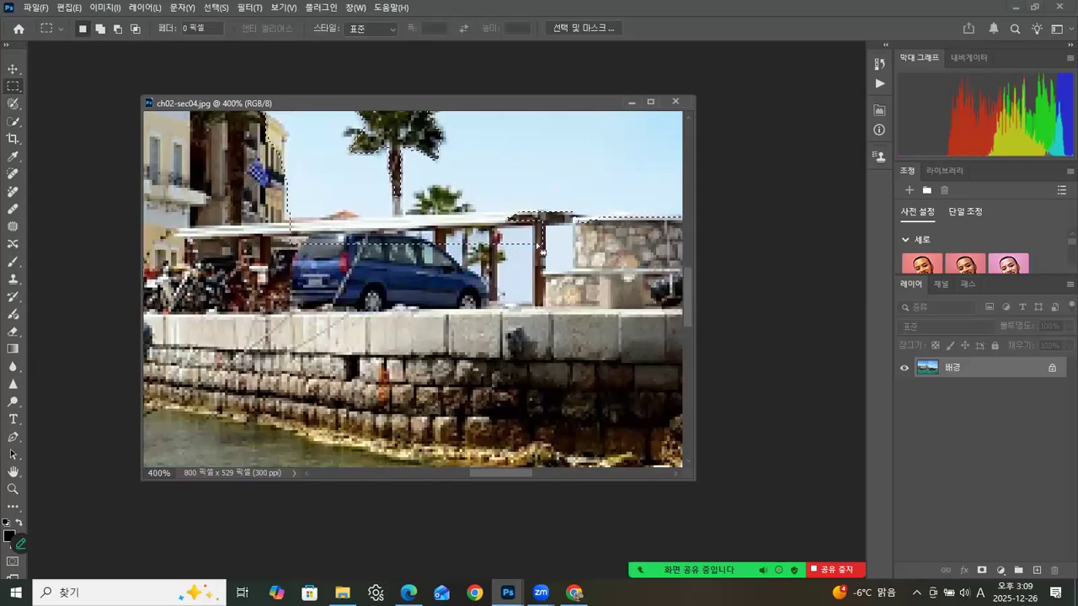
left_click_drag(309, 218, 520, 219)
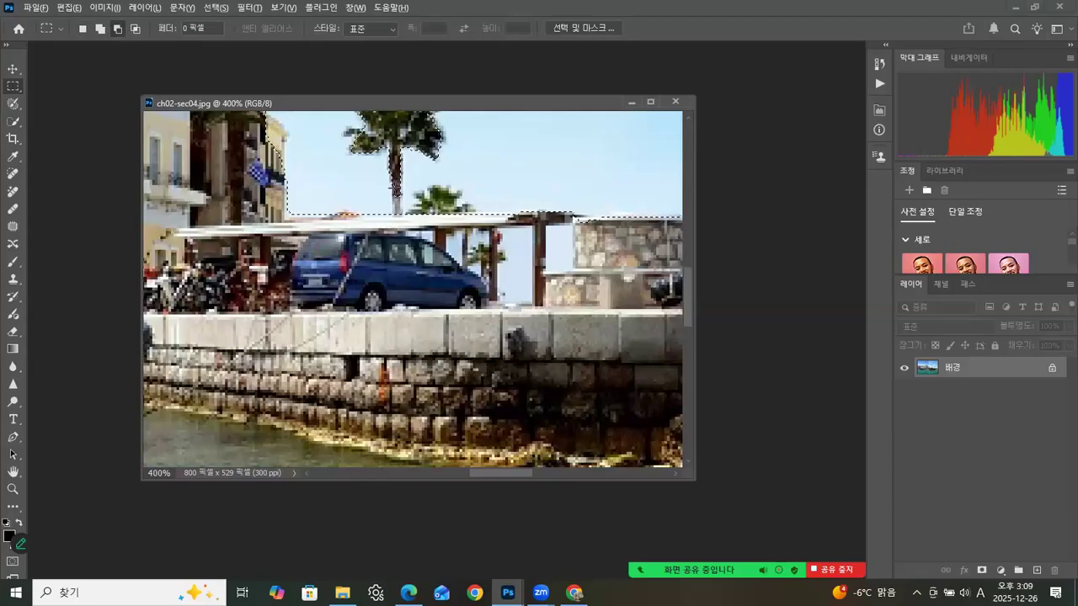
left_click_drag(395, 226, 397, 226)
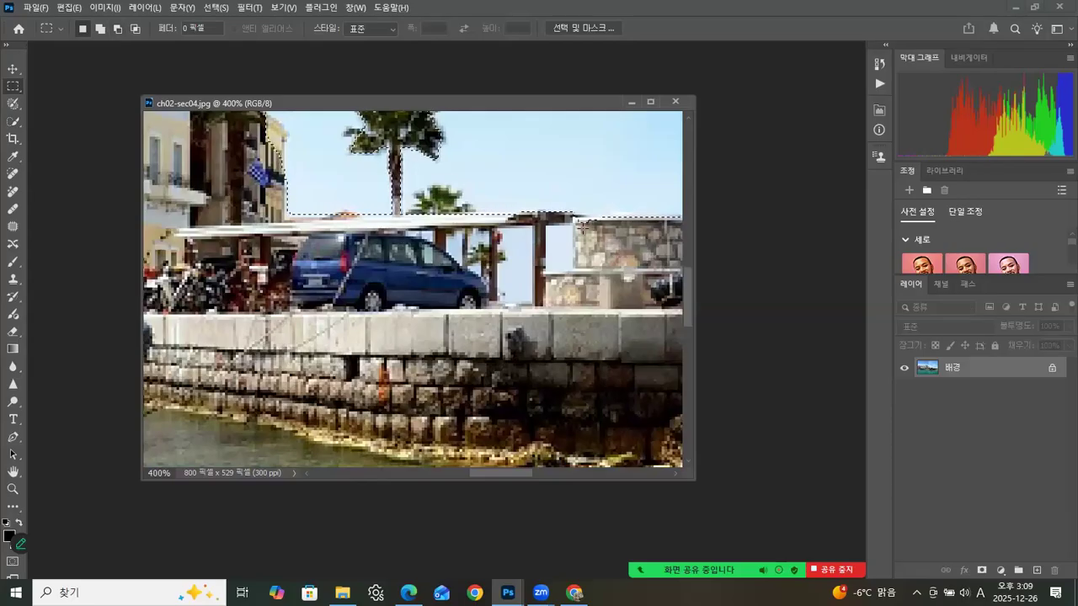
left_click_drag(593, 222, 619, 229)
Step: Set the Quick Selection brush size to 15 px and subtract the small palm tree behind the awning from the sky selection
left_click(13, 120)
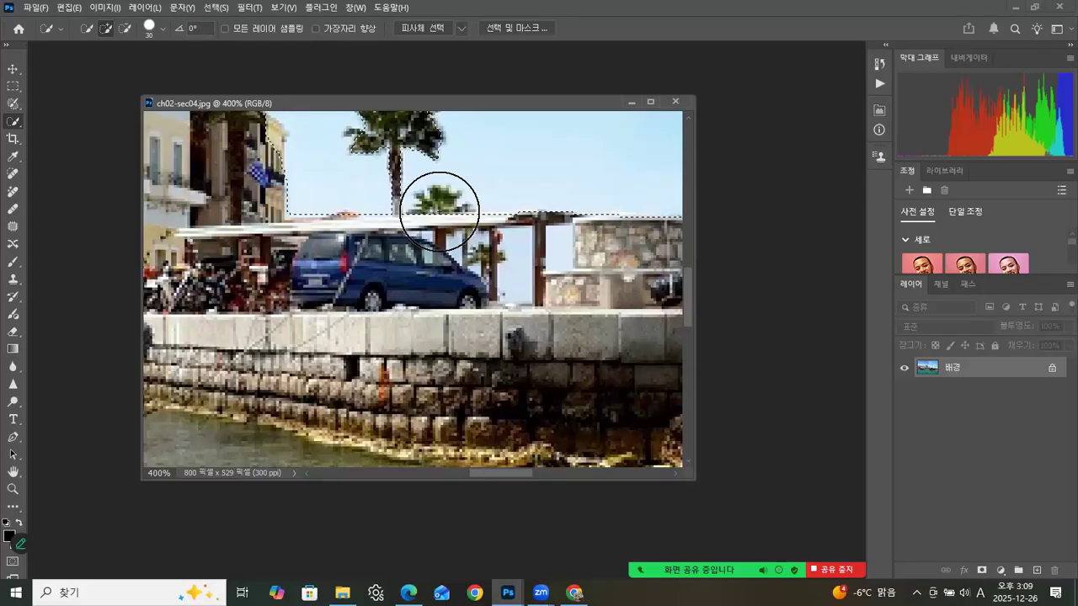
left_click(163, 29)
left_click(105, 69)
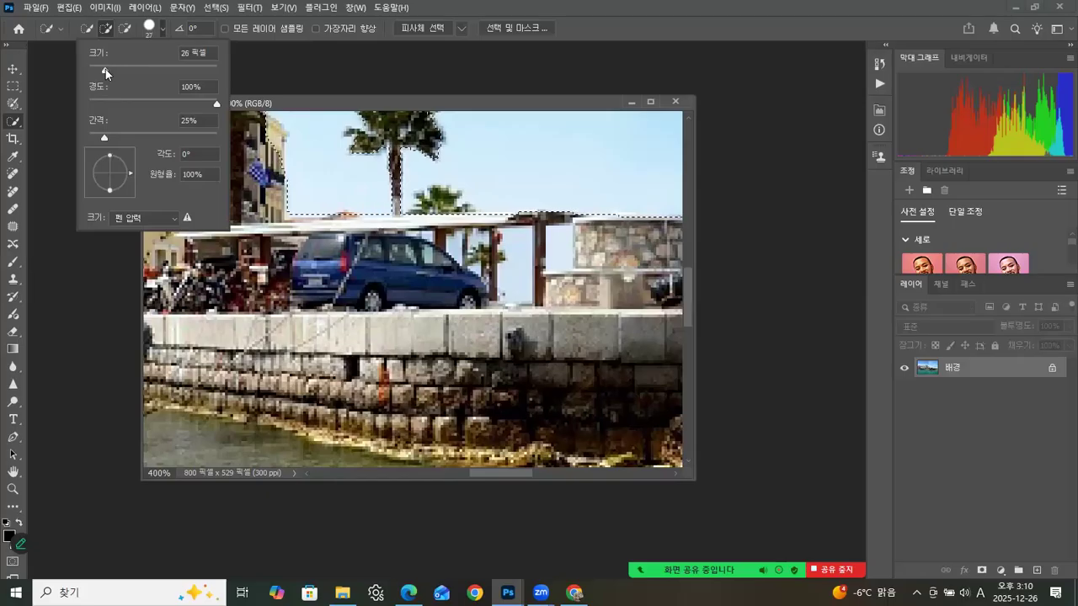
left_click_drag(103, 70, 97, 69)
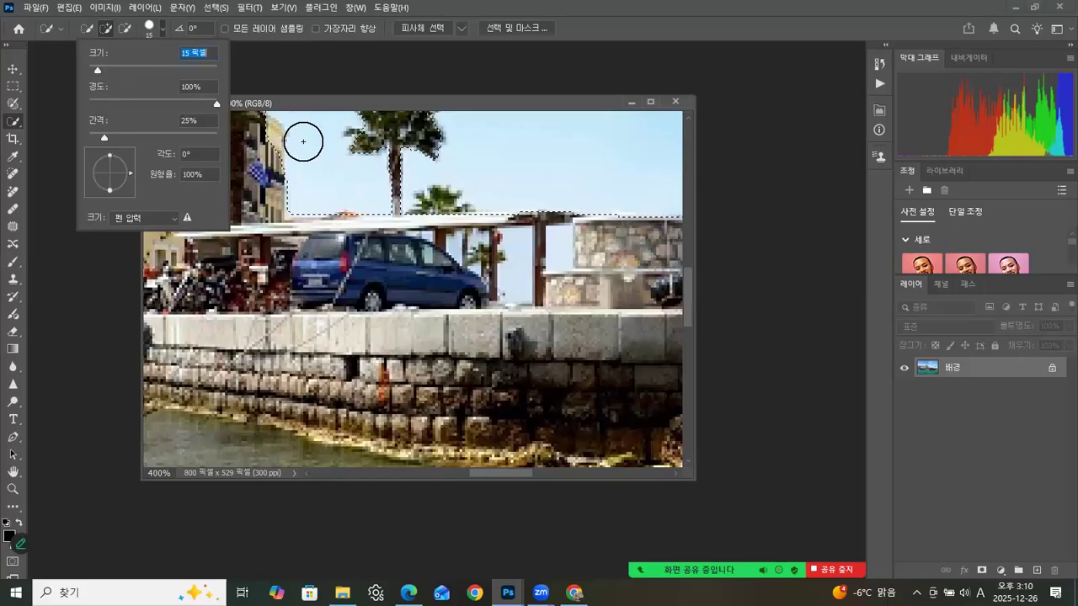
left_click(436, 208)
key("alt")
left_click_drag(429, 220, 461, 213)
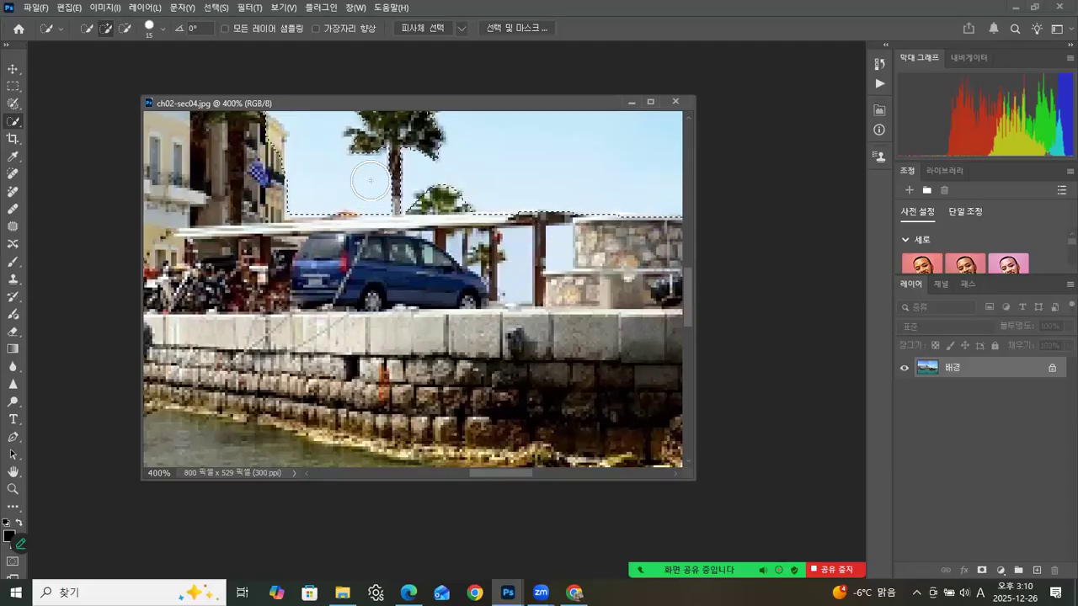
Step: Add the patch of sky between the awning posts beside the blue van to the selection with the Quick Selection tool
left_click(13, 489)
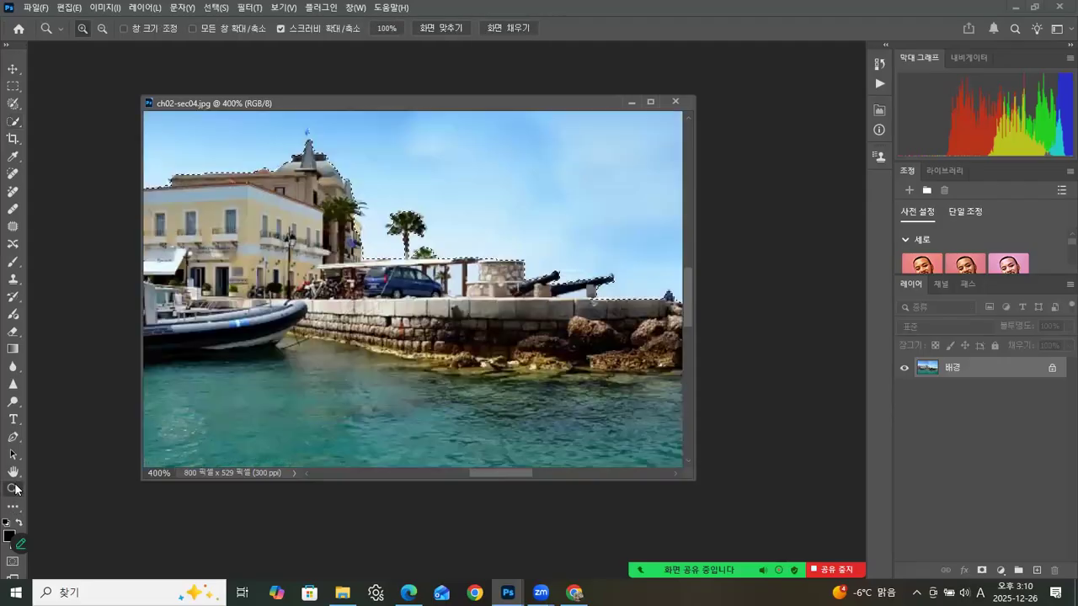
double_click(12, 489)
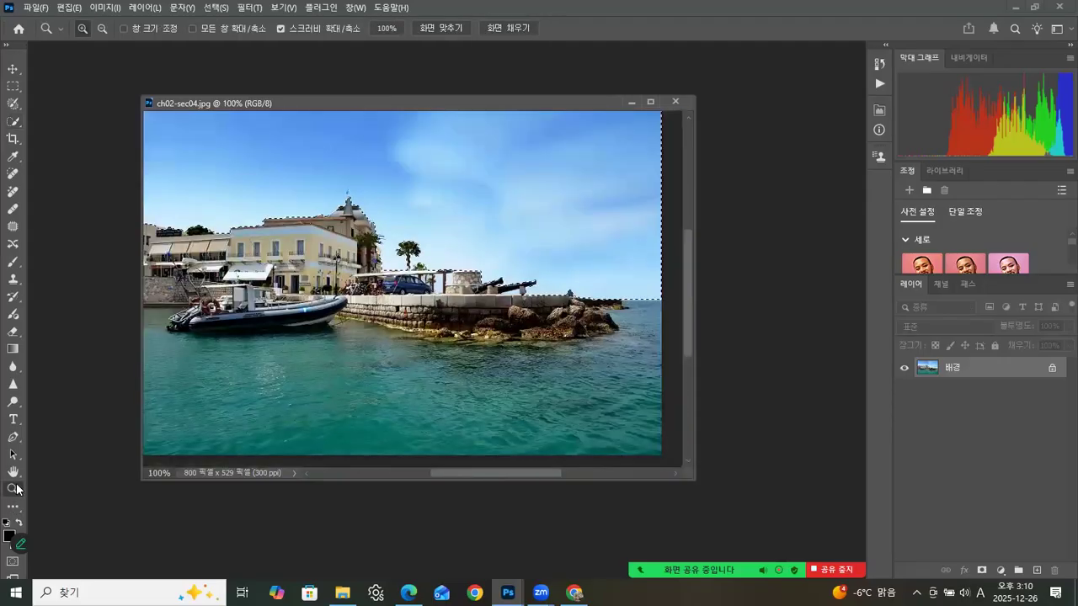
left_click(445, 283)
left_click(441, 276)
left_click(437, 270)
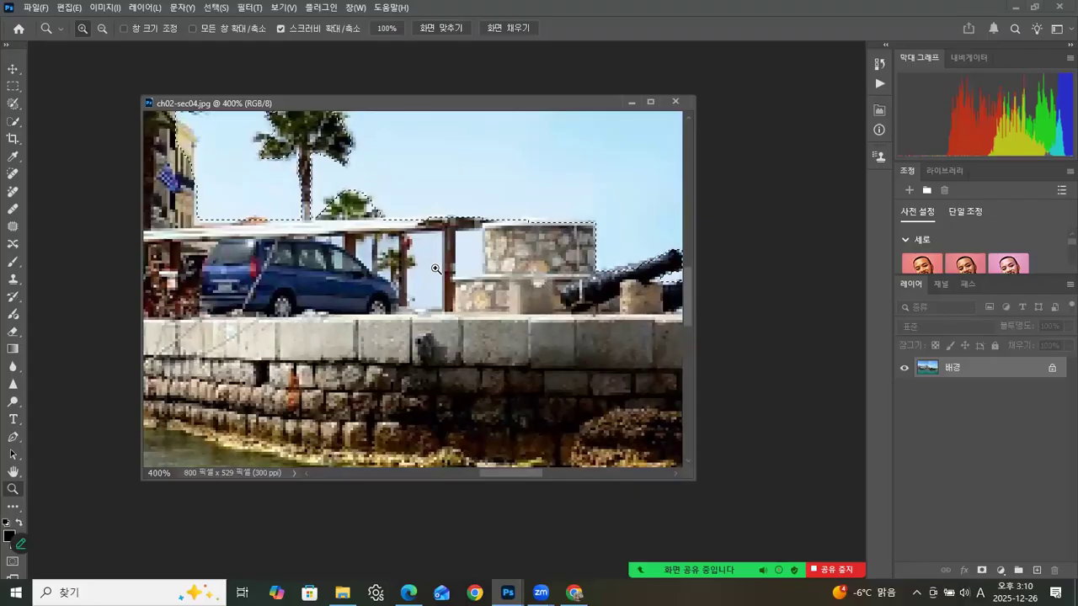
left_click(12, 122)
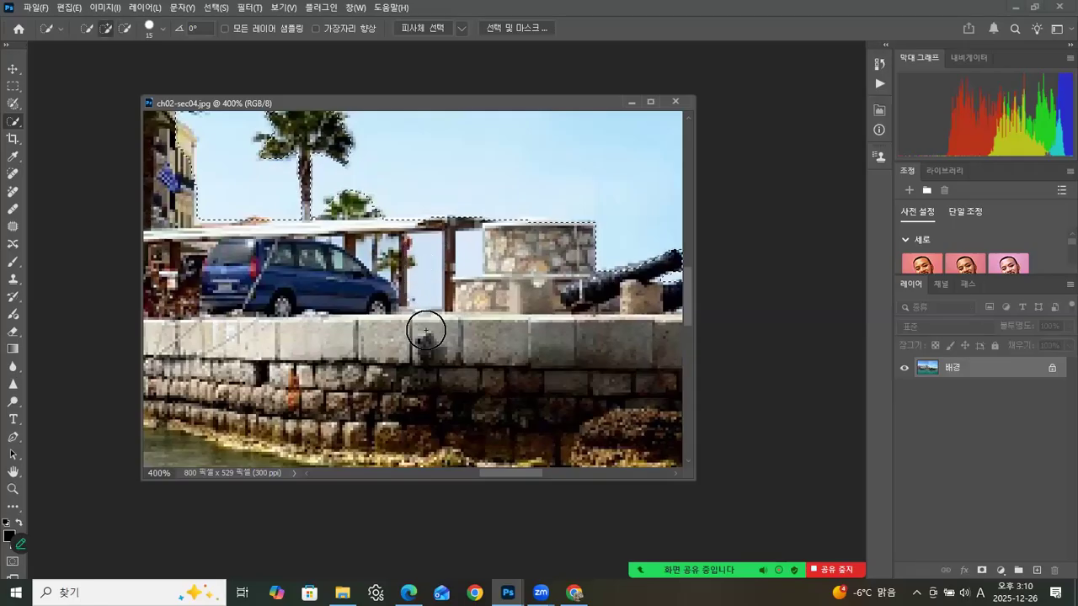
left_click(428, 268)
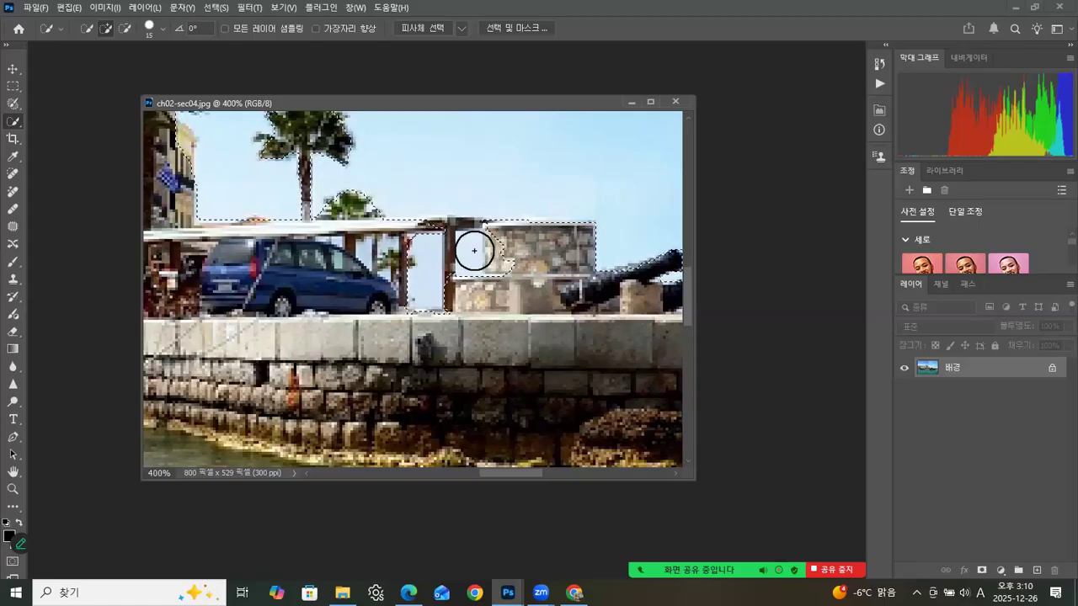
Step: Set the Quick Selection brush to 8 px and refine the sky gap beside the stone tower, subtracting the spilled-over stonework from the selection
key("bracketleft")
key("bracketleft")
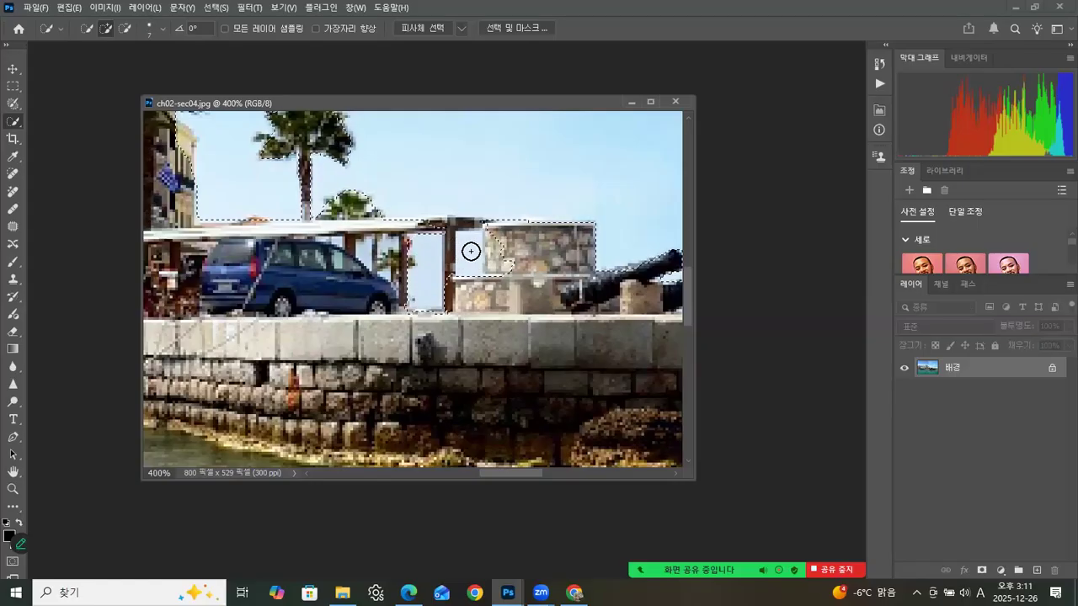
key("bracketright")
key("bracketright")
key("bracketright")
key("bracketleft")
key("bracketleft")
key("bracketleft")
key("bracketleft")
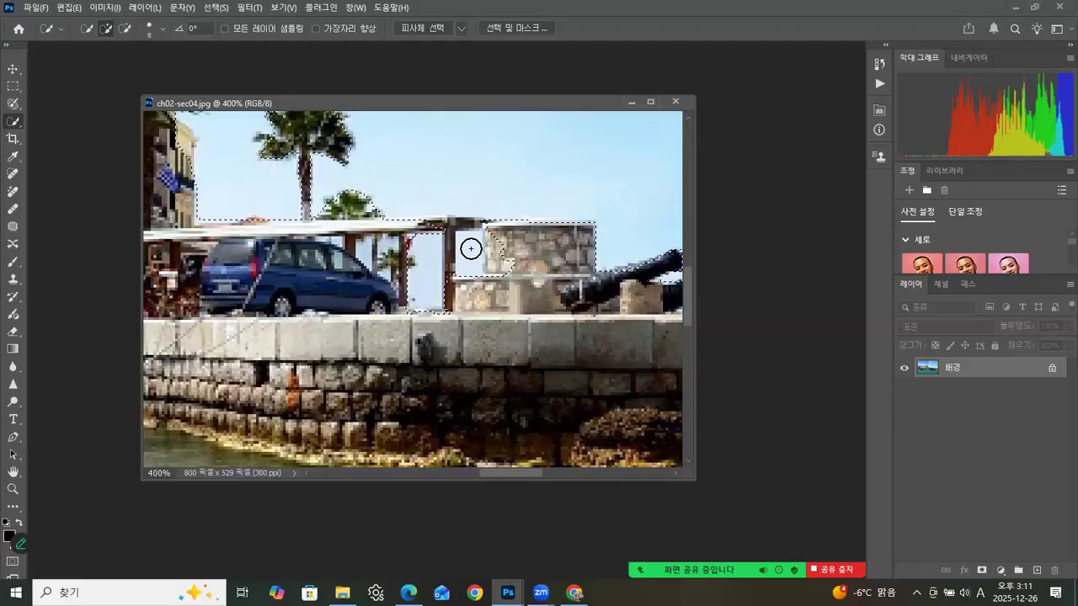
left_click_drag(470, 245, 471, 264)
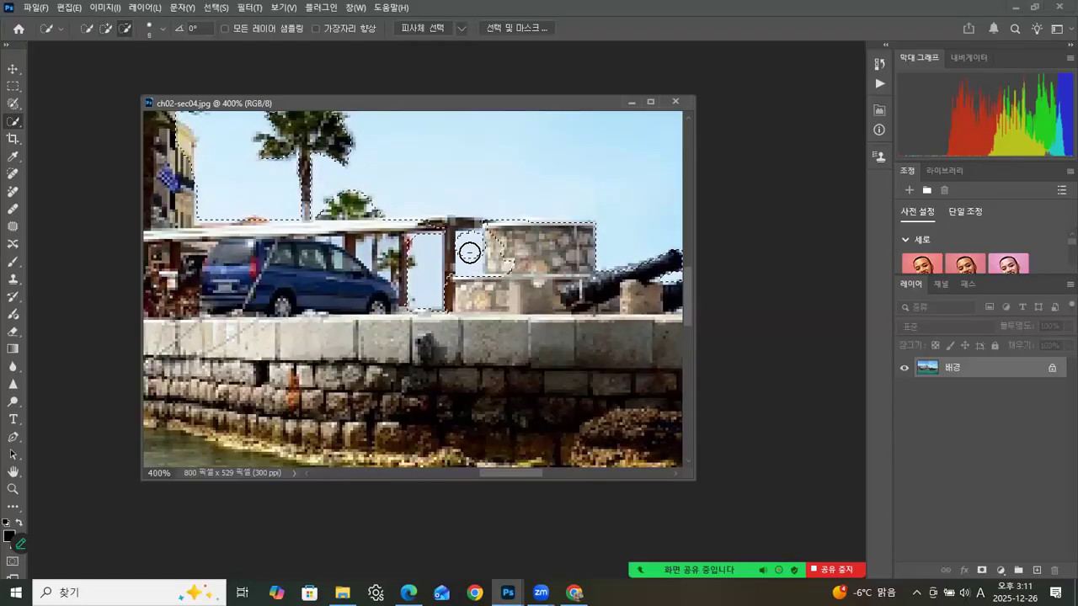
left_click_drag(495, 263, 540, 270)
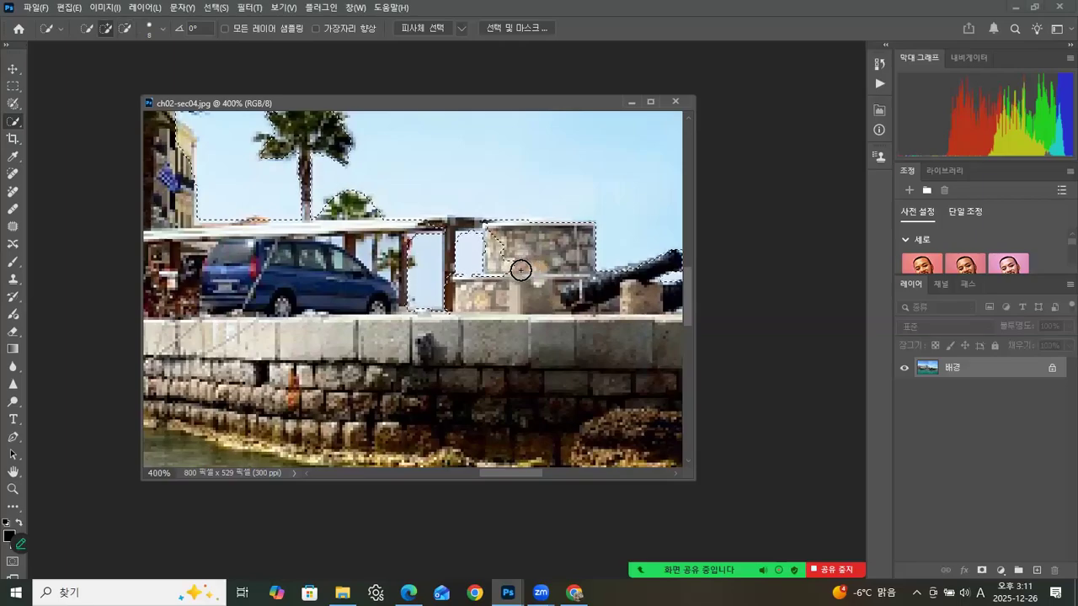
mouse_move(489, 241)
left_mouse_down()
mouse_move(499, 273)
mouse_move(518, 278)
mouse_move(487, 240)
mouse_move(488, 266)
mouse_move(493, 255)
mouse_move(504, 264)
mouse_move(511, 292)
mouse_move(478, 291)
mouse_move(468, 279)
mouse_move(510, 267)
left_mouse_up()
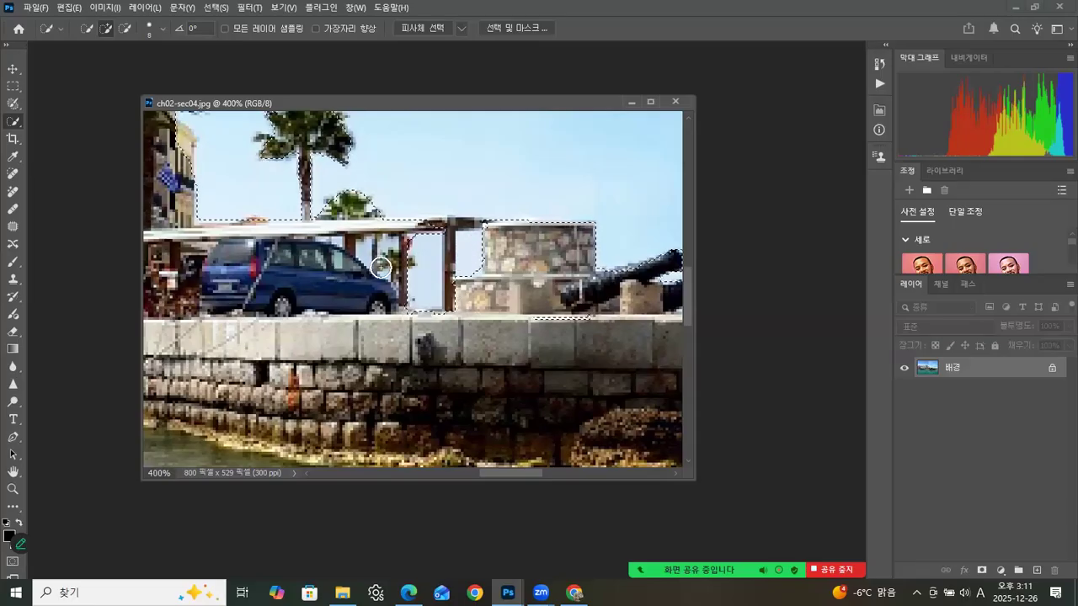
Step: Subtract the brown awning post, about 4 × 38 px, and the stray edges around it from the selection using the Rectangular Marquee
left_click(13, 86)
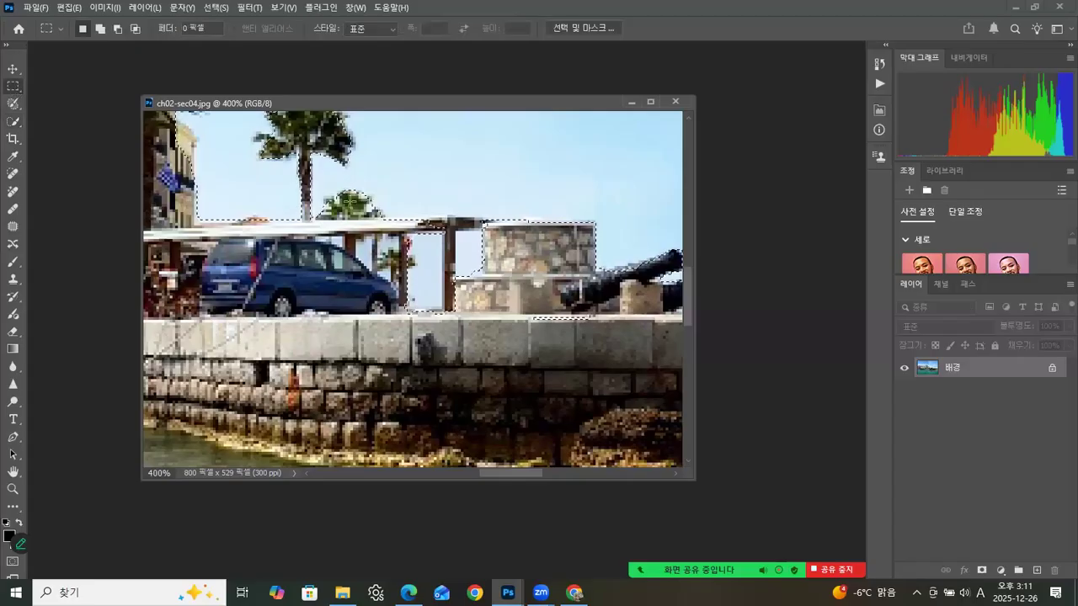
key("alt")
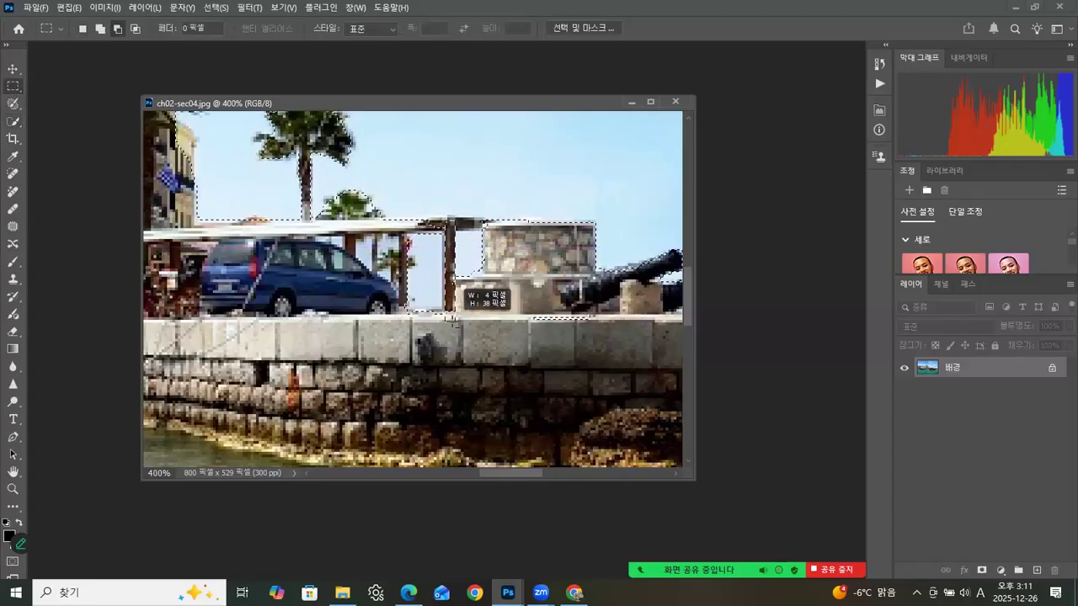
key("alt")
left_click_drag(490, 226, 491, 229)
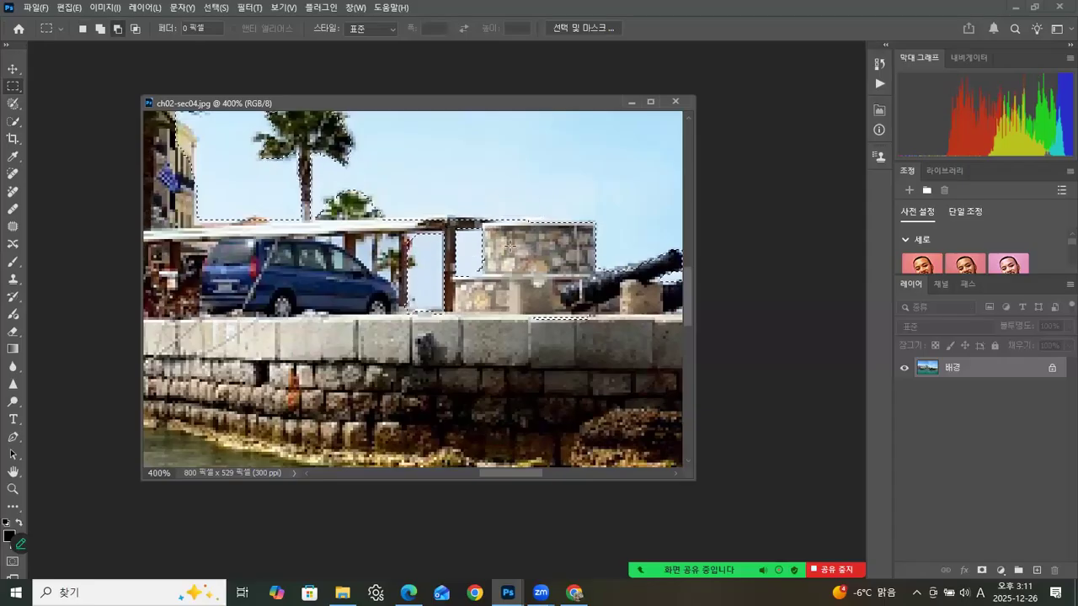
key("alt")
left_click_drag(455, 322, 455, 322)
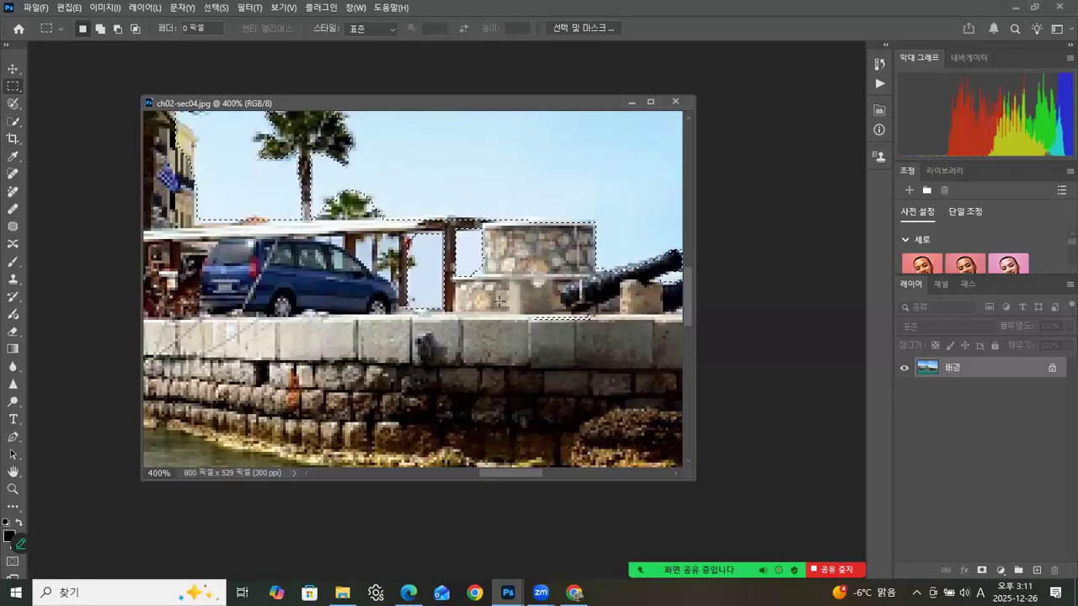
Step: View the photo at 100% and apply Hue/Saturation to the selected sky with Hue +80 and Saturation +41
left_click(13, 489)
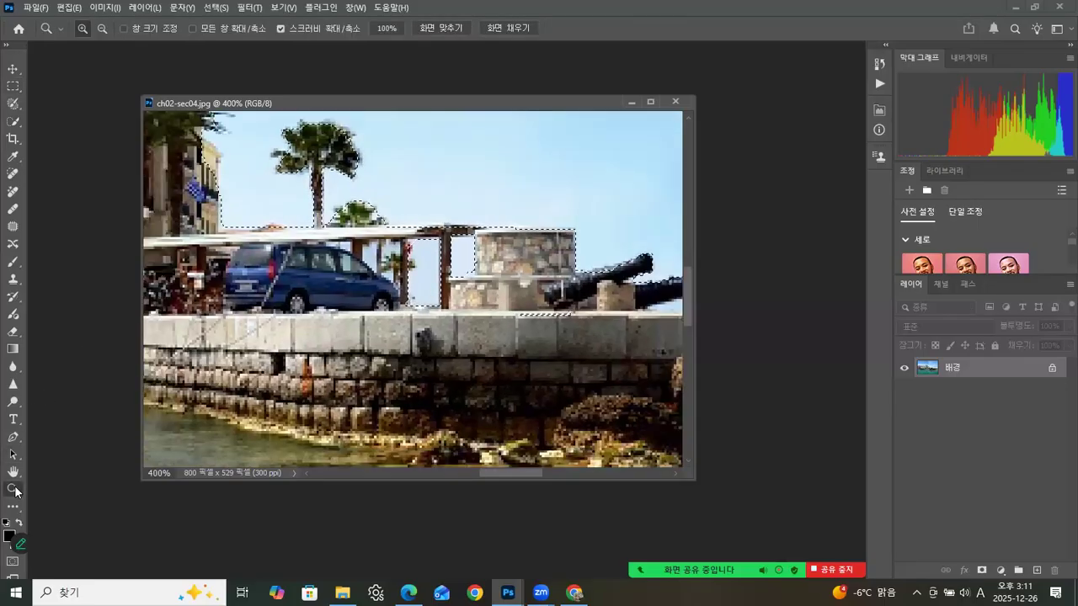
double_click(14, 489)
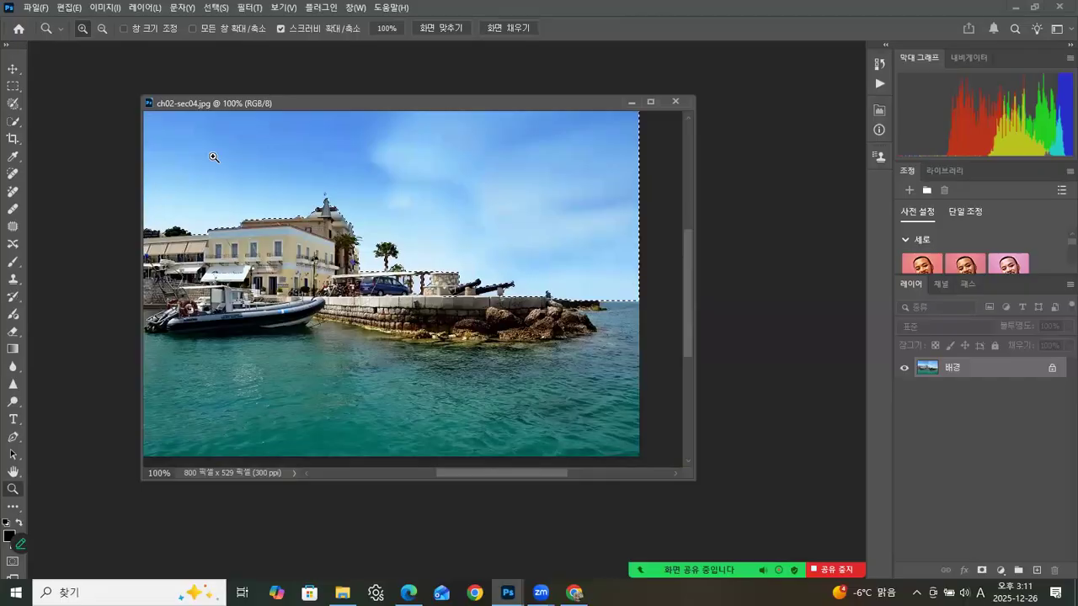
left_click(99, 9)
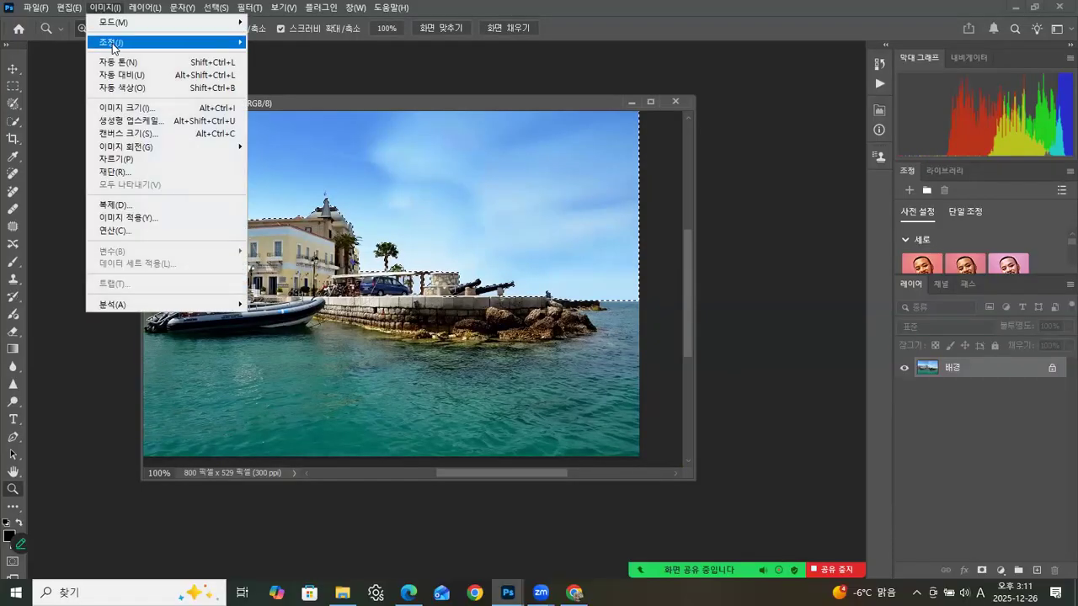
mouse_move(116, 48)
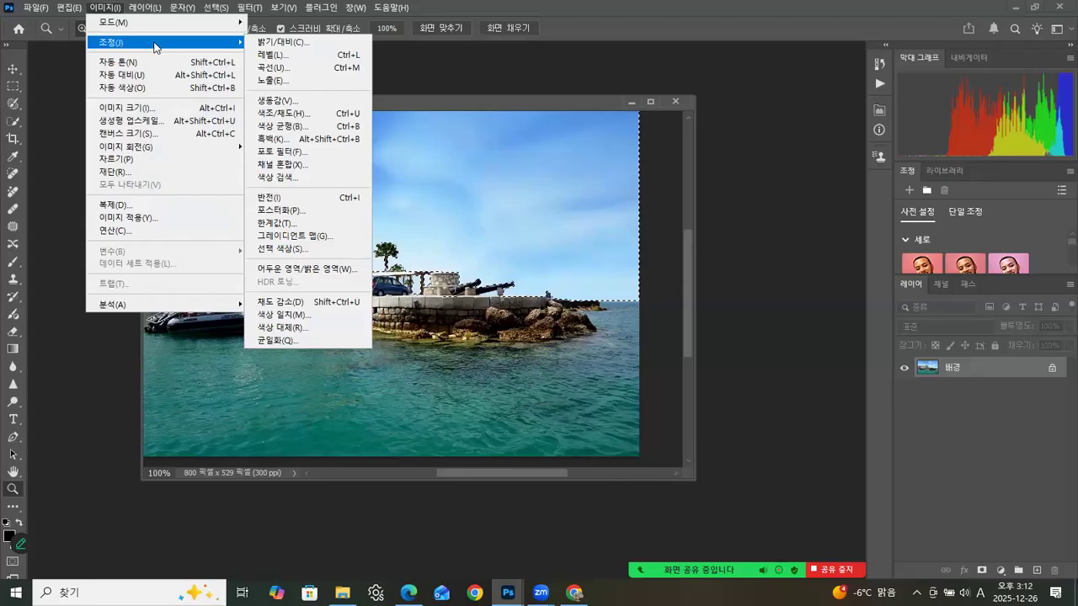
left_click(287, 115)
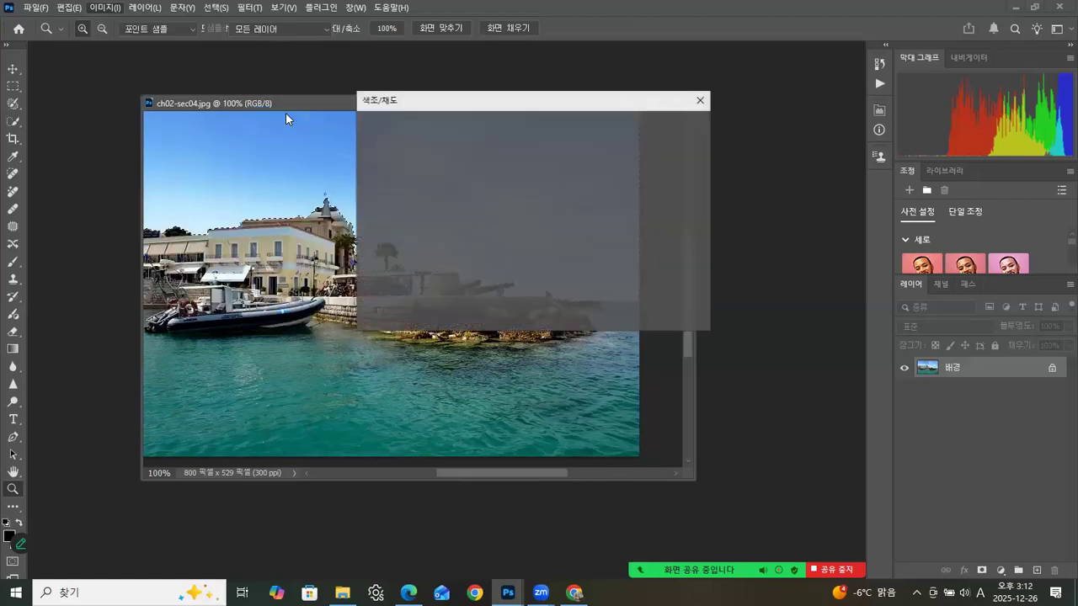
left_click_drag(534, 101, 829, 139)
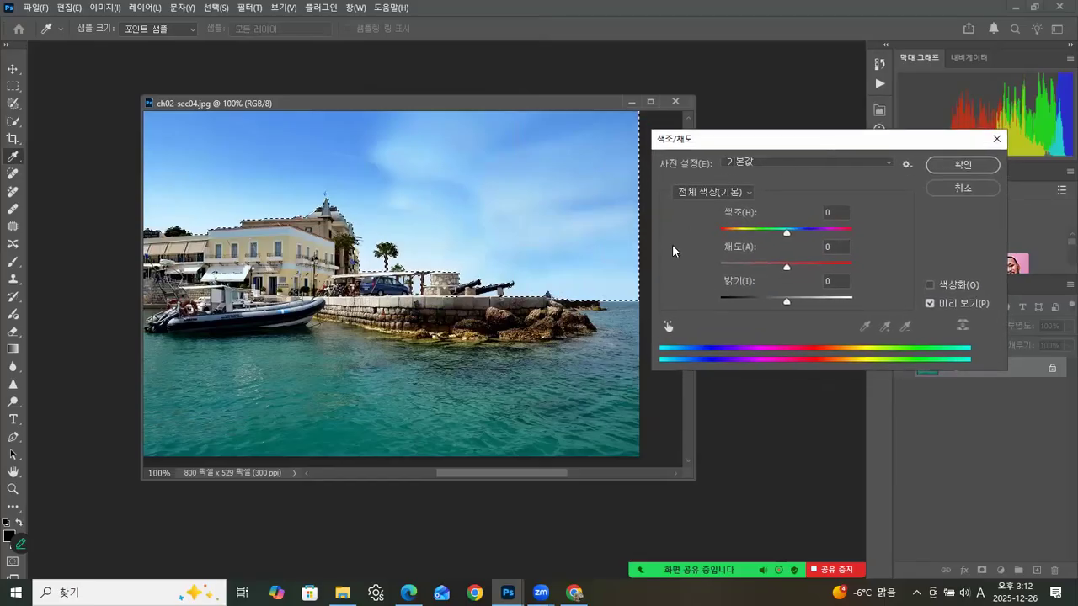
left_click_drag(787, 232, 651, 264)
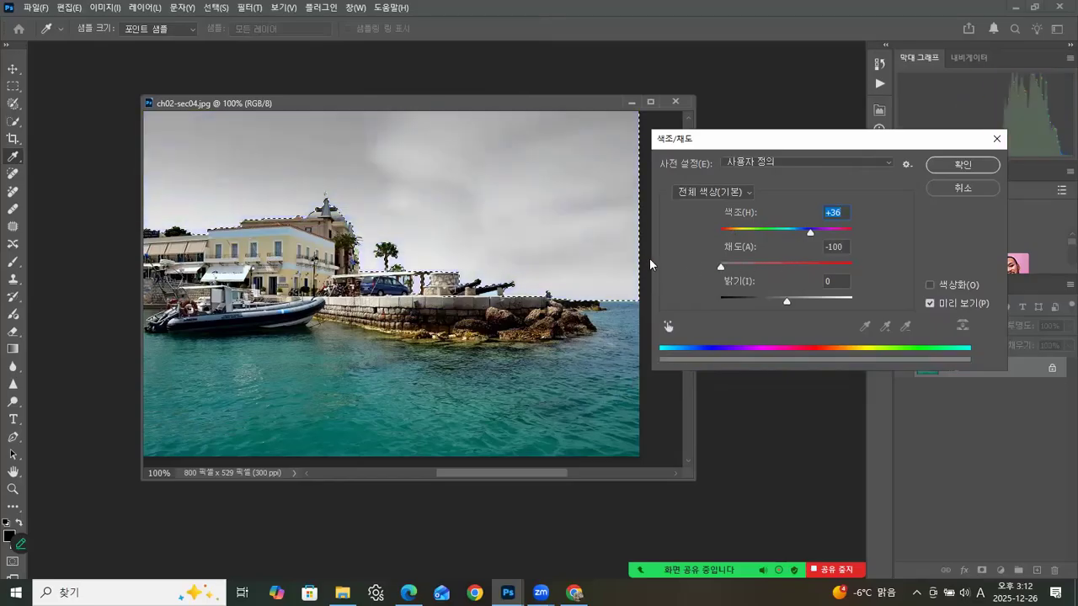
left_click_drag(764, 271, 826, 238)
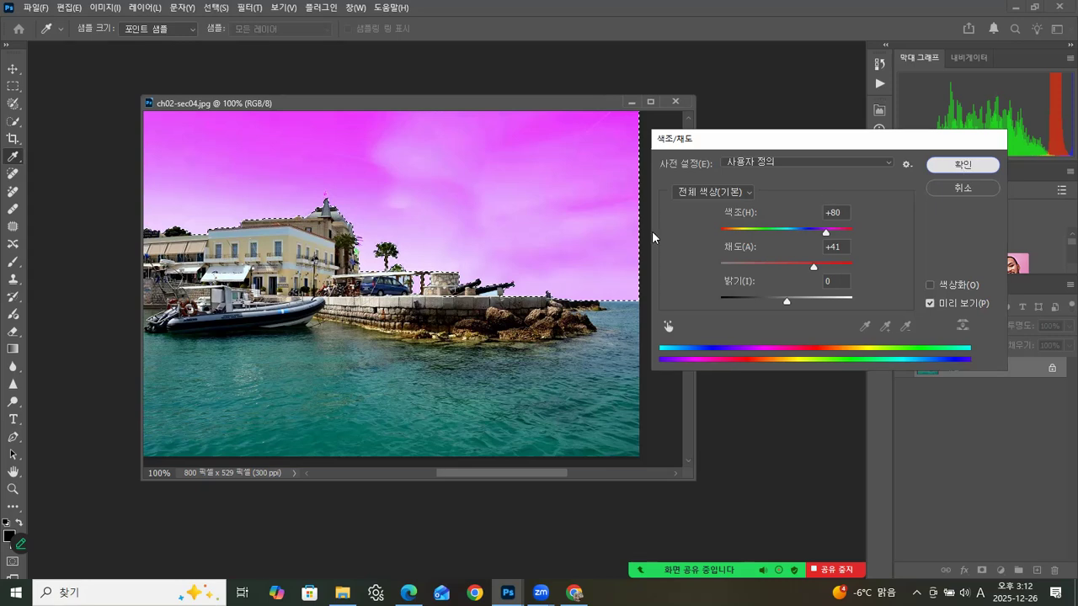
key("Return")
key("z")
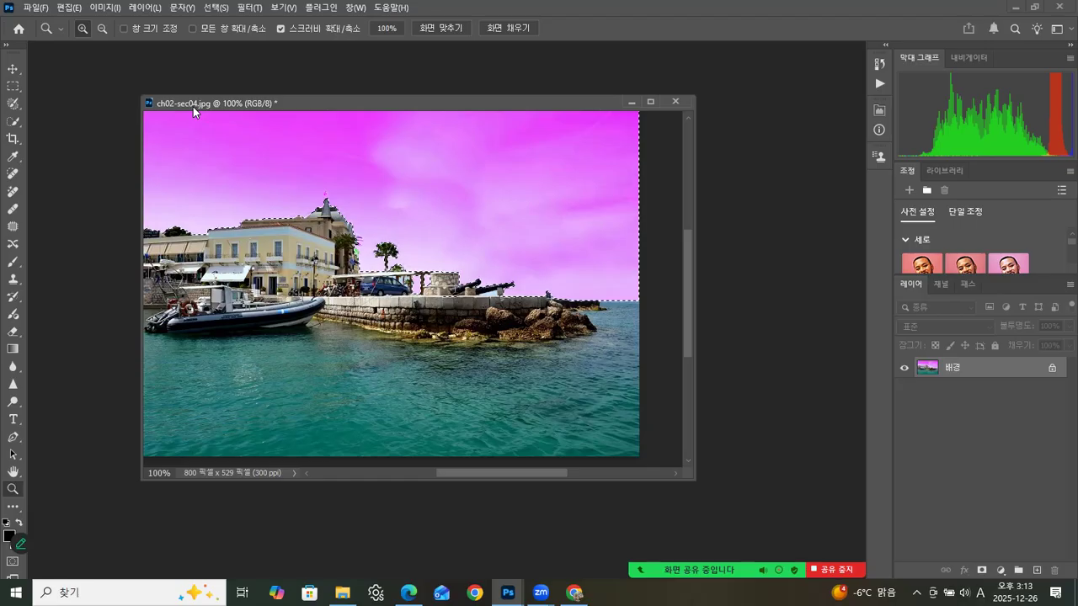
Step: Deselect the recoloured sky in ch02-sec04.jpg using the Rectangular Marquee
left_click(216, 7)
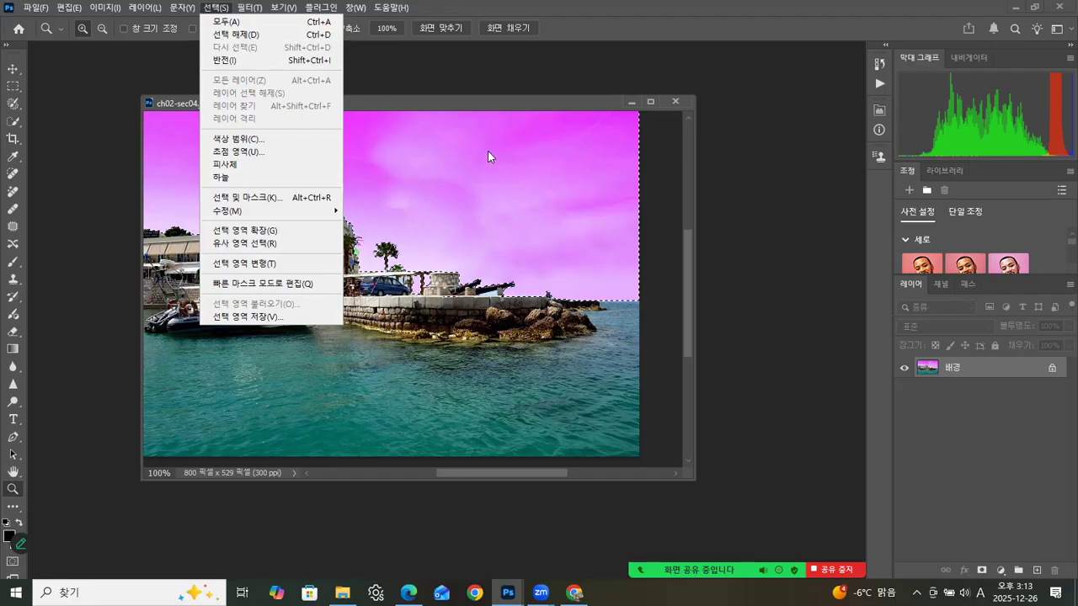
left_click(11, 89)
left_click(12, 88)
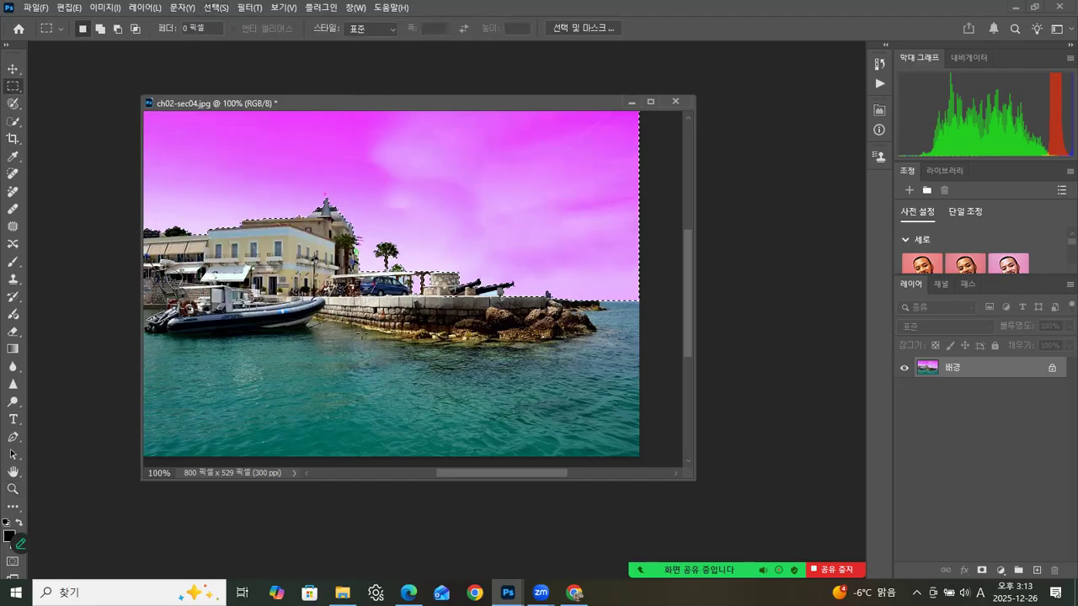
left_click(382, 294)
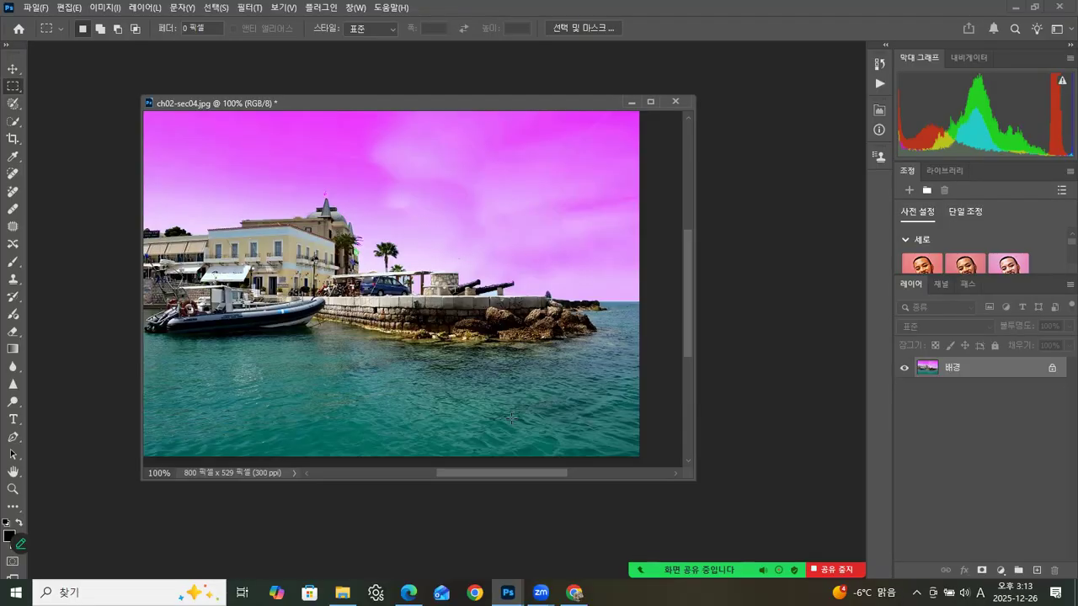
Step: Open ch02-sec04-01.jpg from the ch02 folder and float it in its own window beside the harbour photo
mouse_move(500, 476)
left_mouse_down()
mouse_move(471, 469)
mouse_move(486, 470)
left_mouse_up()
left_click_drag(440, 100, 359, 91)
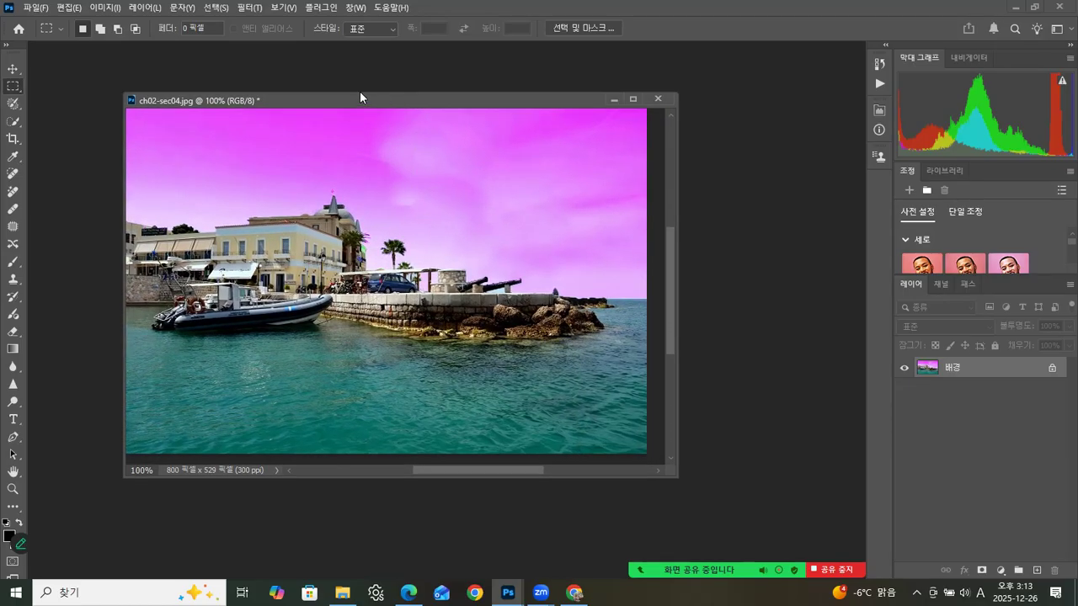
left_click(342, 592)
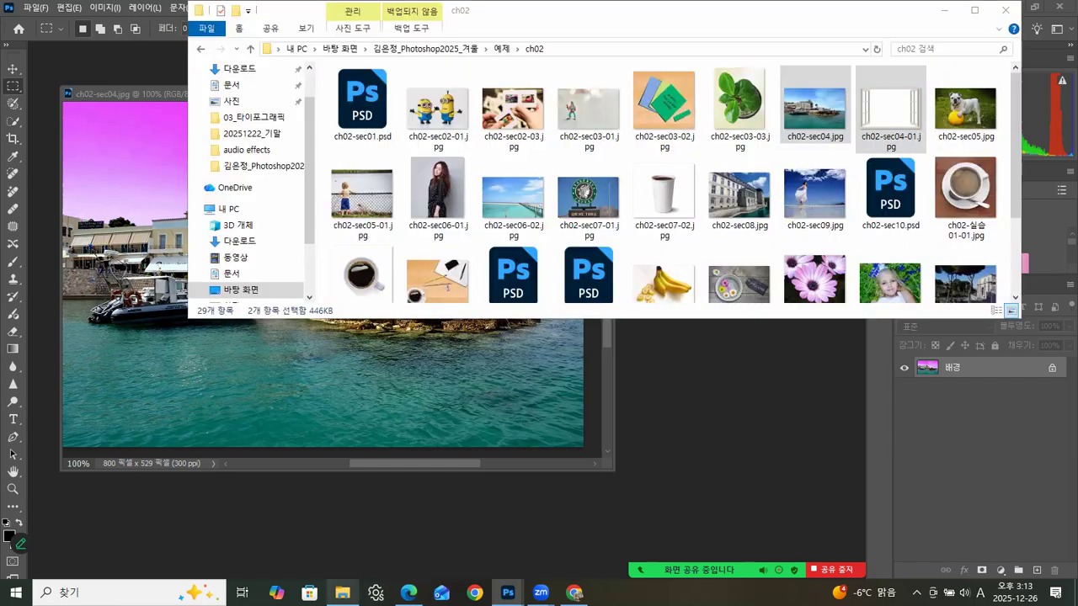
left_click(918, 144)
left_click_drag(894, 120, 759, 448)
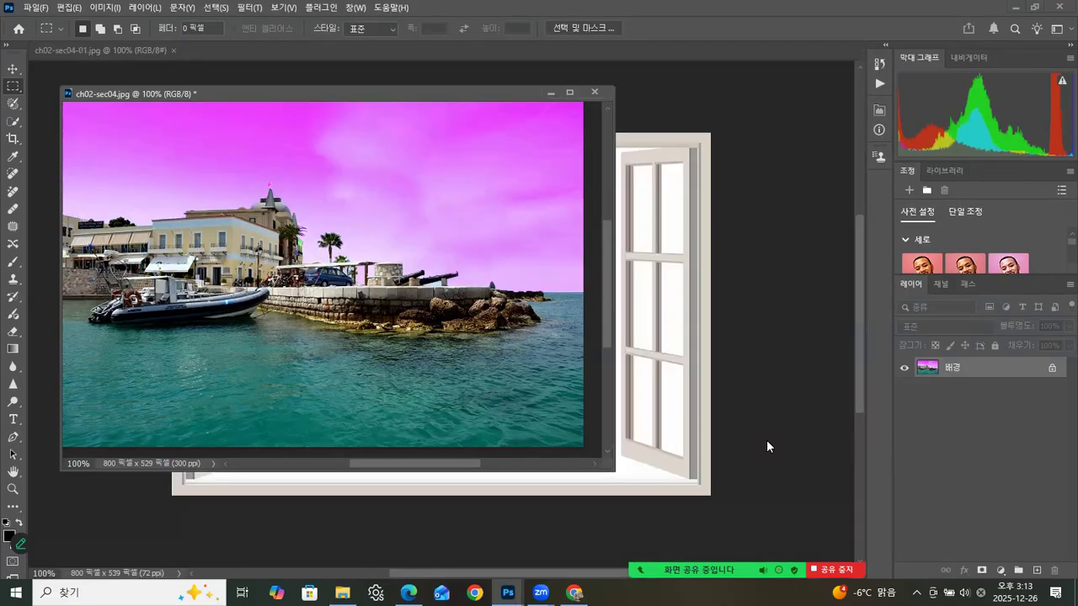
left_click_drag(130, 49, 469, 149)
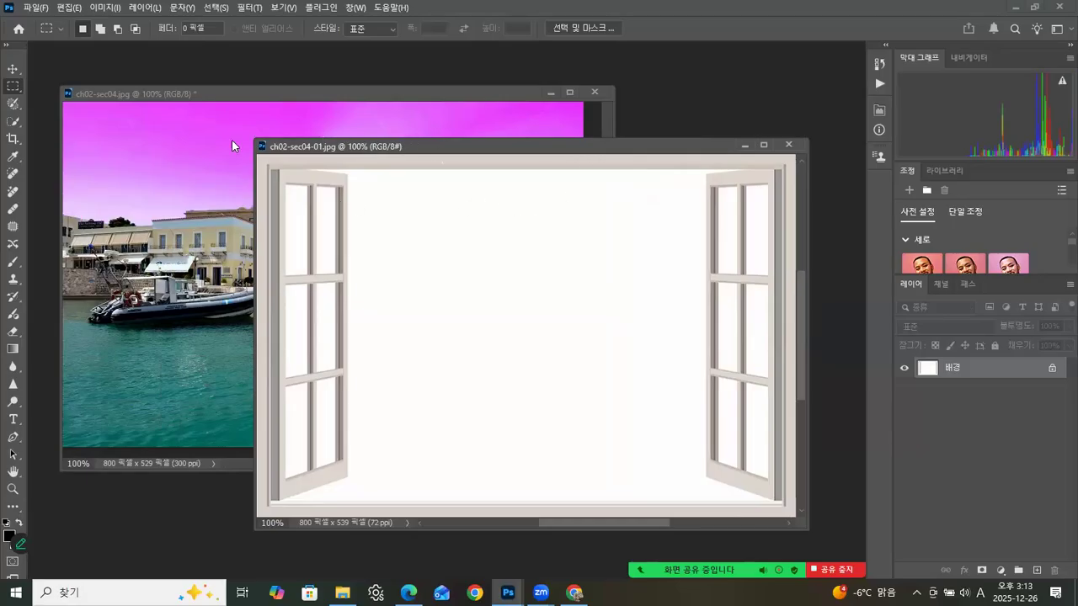
Step: Select the white opening and then the beige frame of the window image with the Magic Wand
right_click(15, 107)
right_click(13, 124)
right_click(13, 124)
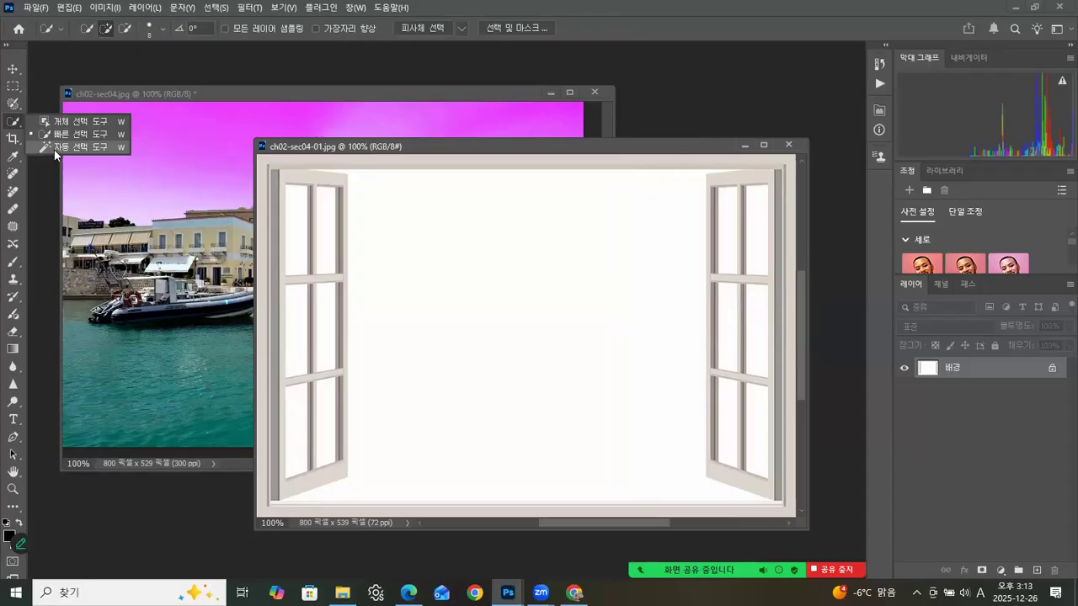
left_click(52, 148)
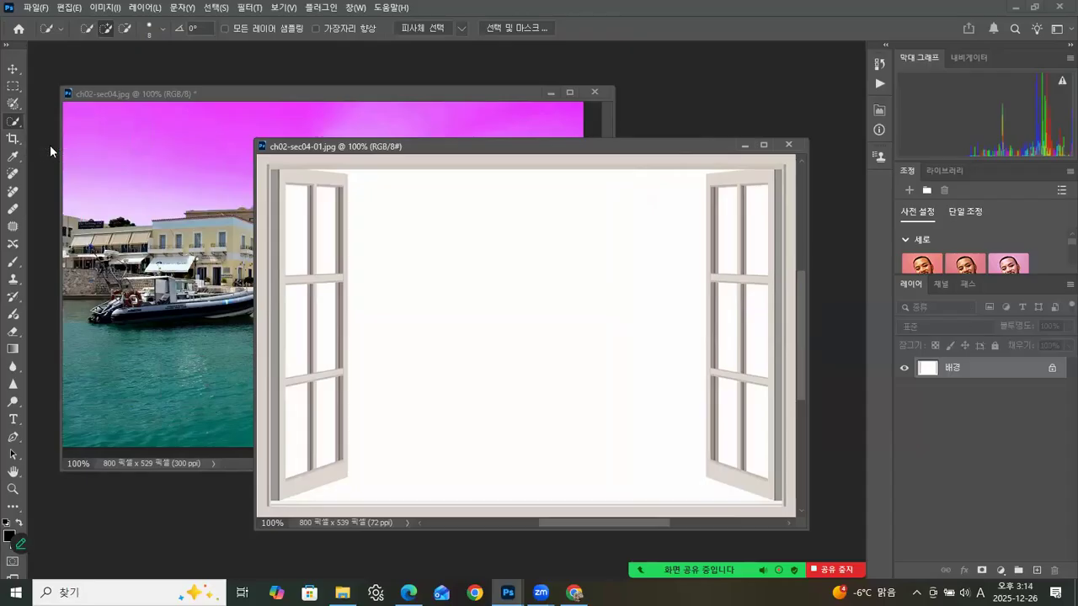
left_click(502, 260)
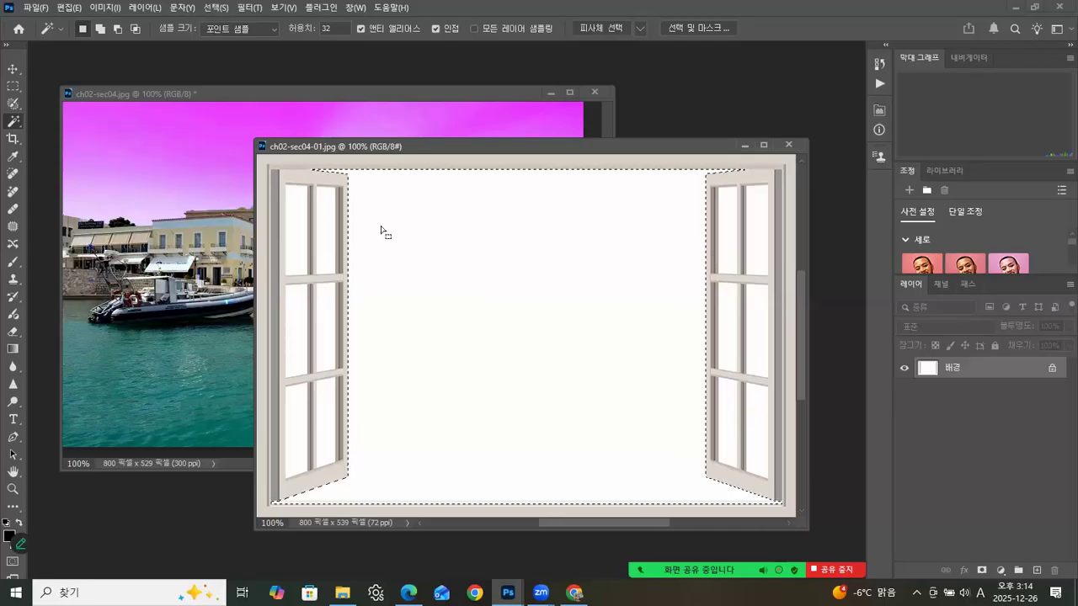
left_click(337, 174)
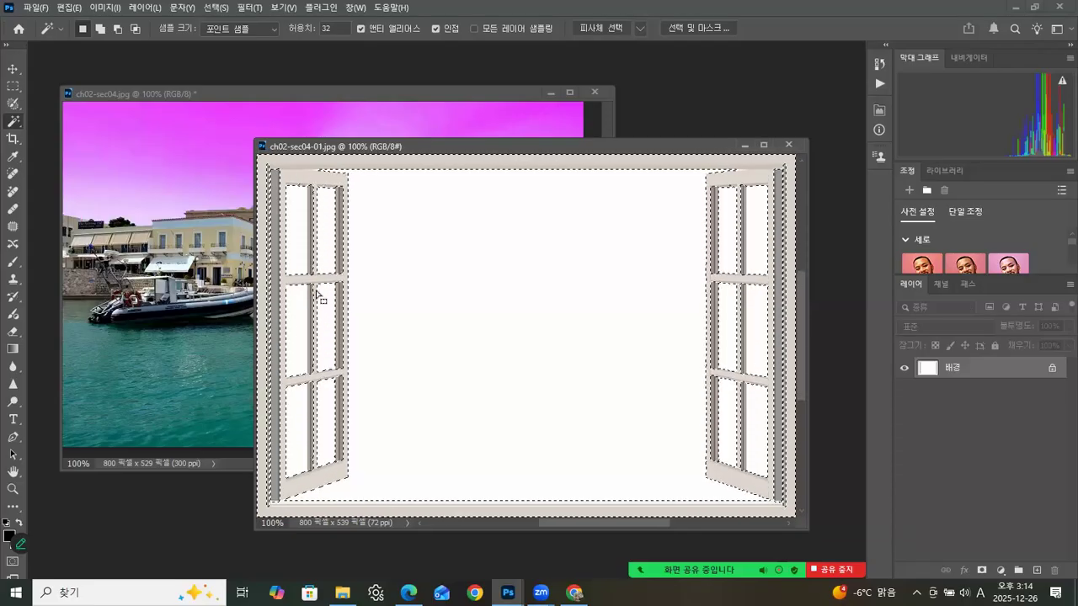
Step: Switch to ch02-sec04.jpg and select the upper part of the magenta sky with the Magic Wand at tolerance 32
left_click(411, 93)
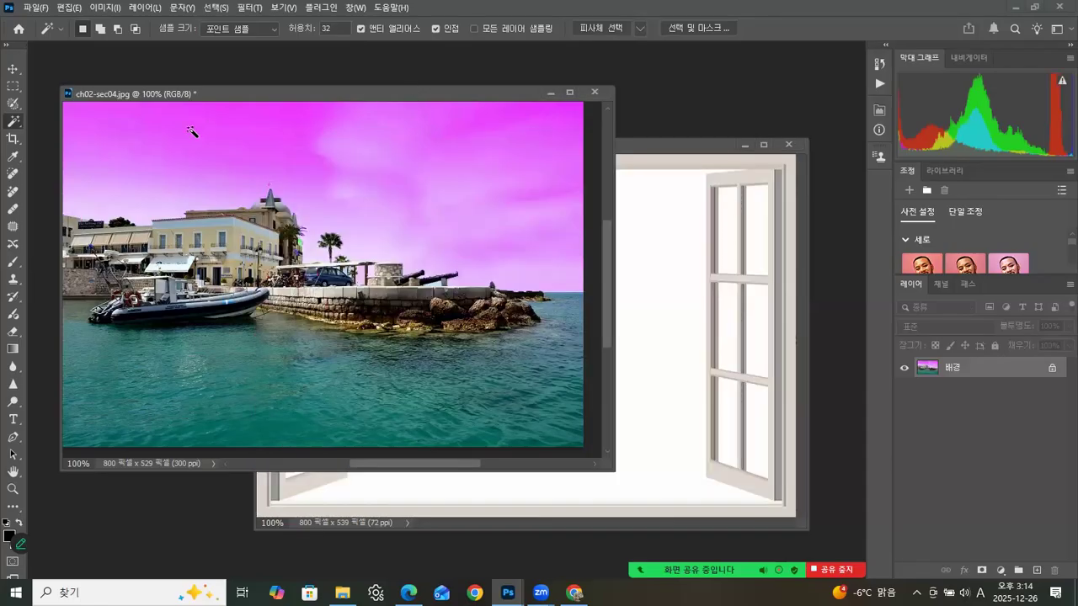
left_click(12, 125)
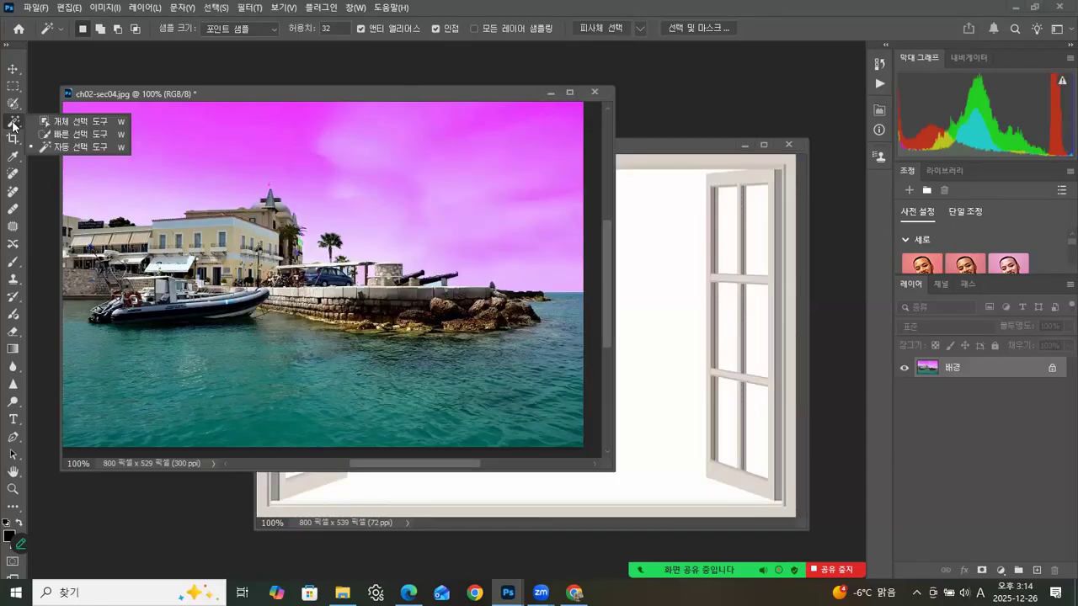
left_click(74, 147)
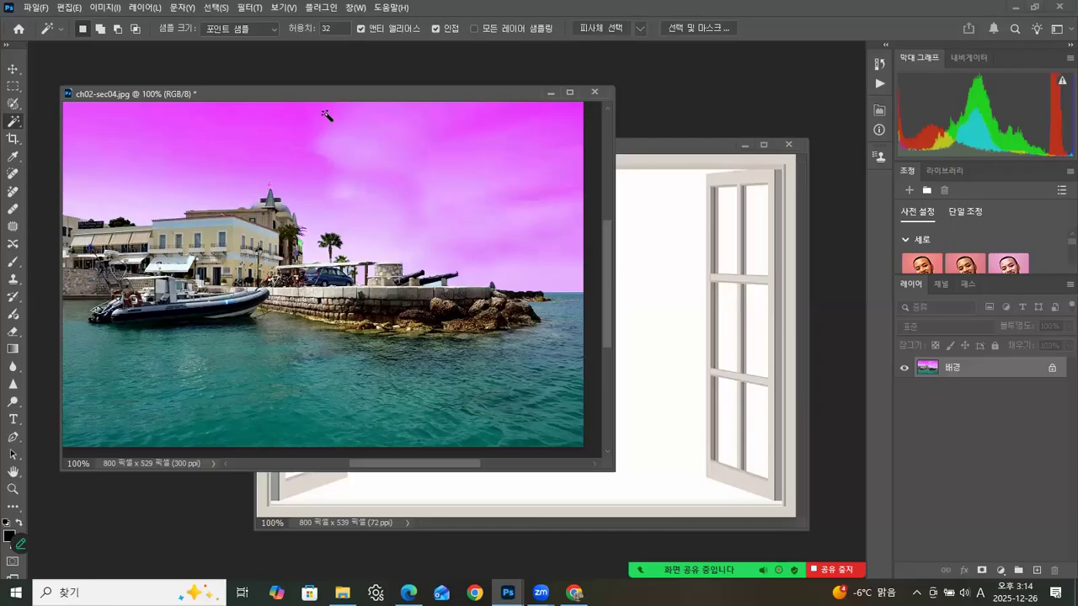
left_click(258, 131)
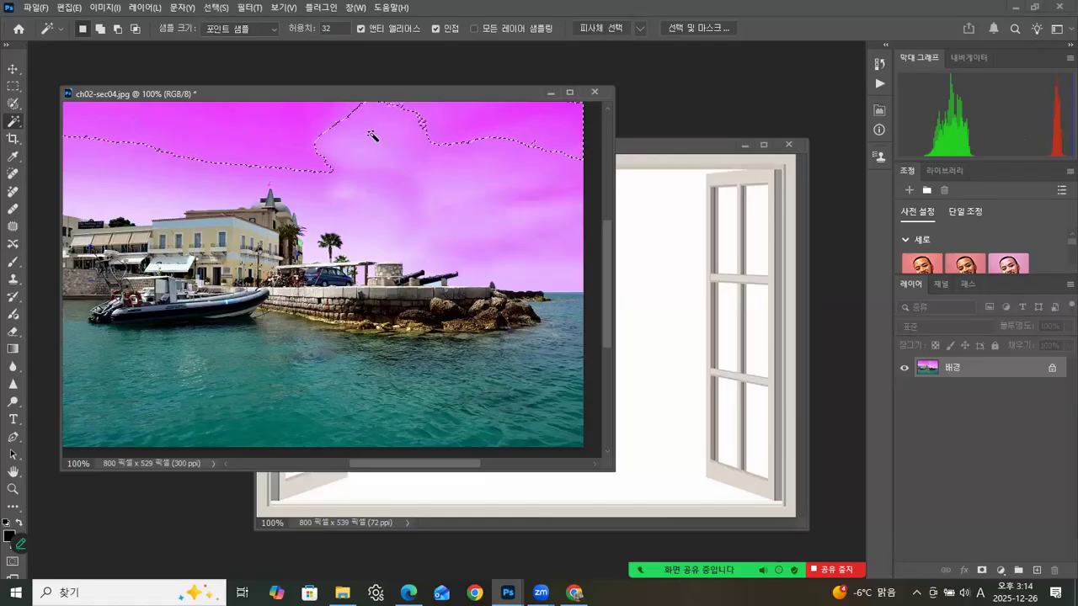
Step: Set the Magic Wand tolerance to 50 and reselect parts of the magenta sky around the cloud
left_click(291, 27)
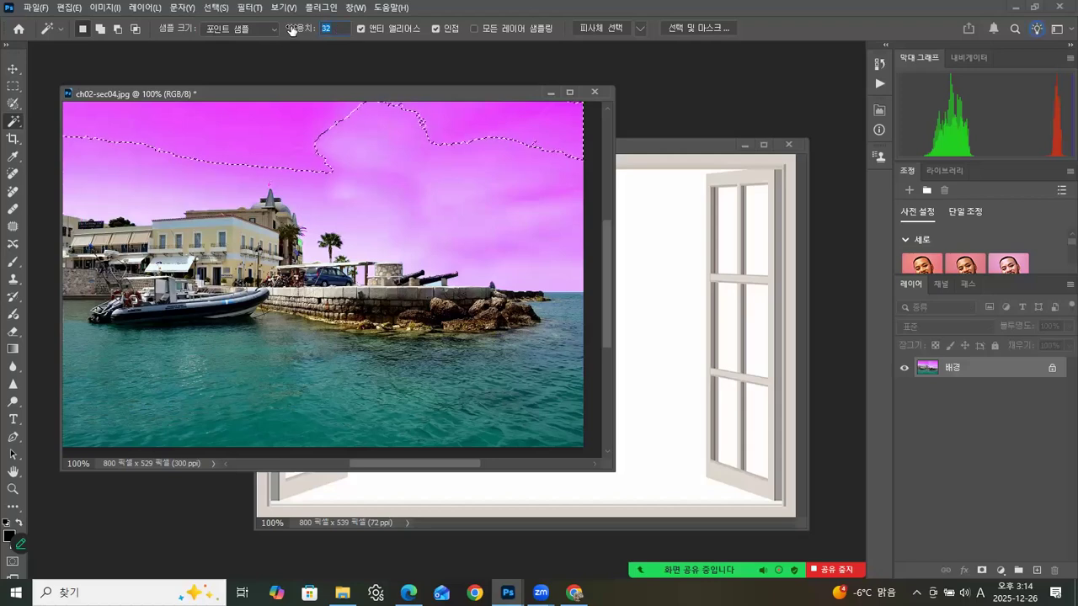
type("50")
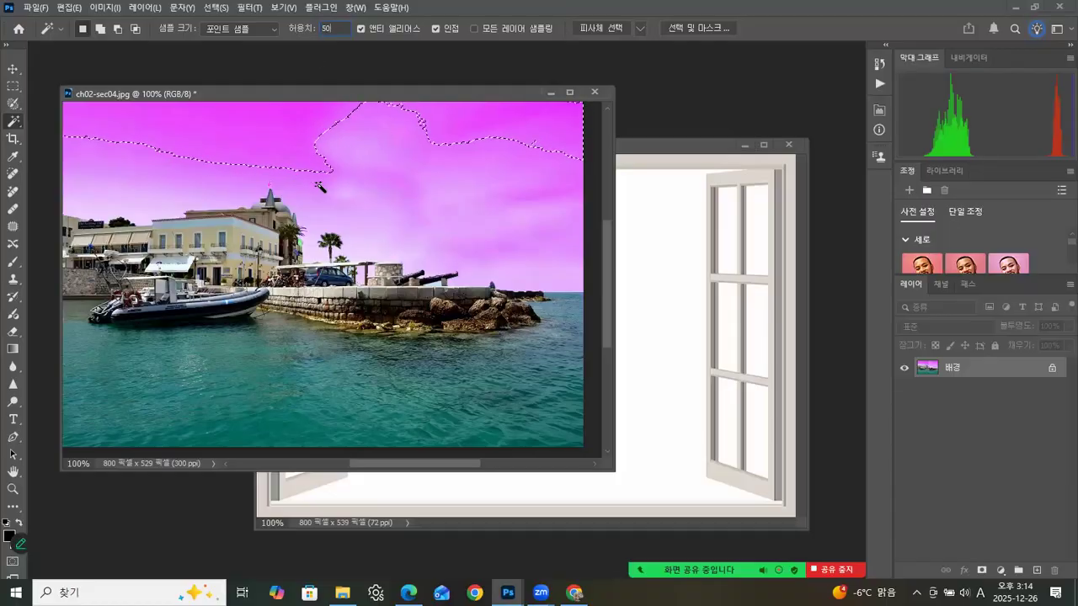
left_click(344, 150)
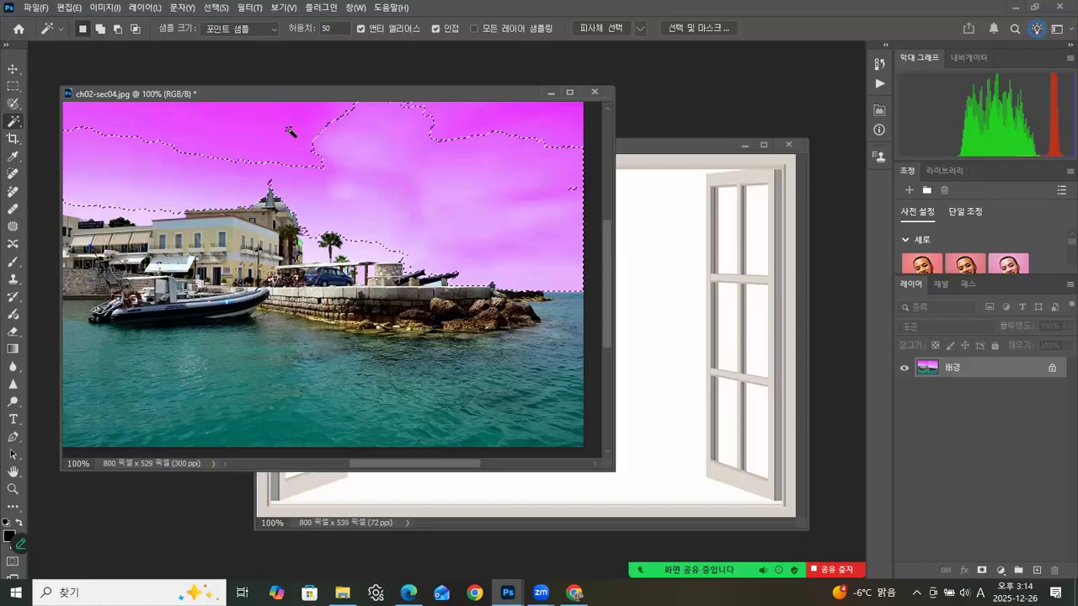
left_click(330, 150)
Step: Set the Magic Wand tolerance to 10 and select a small patch of the cloud in the magenta sky
left_click(334, 28)
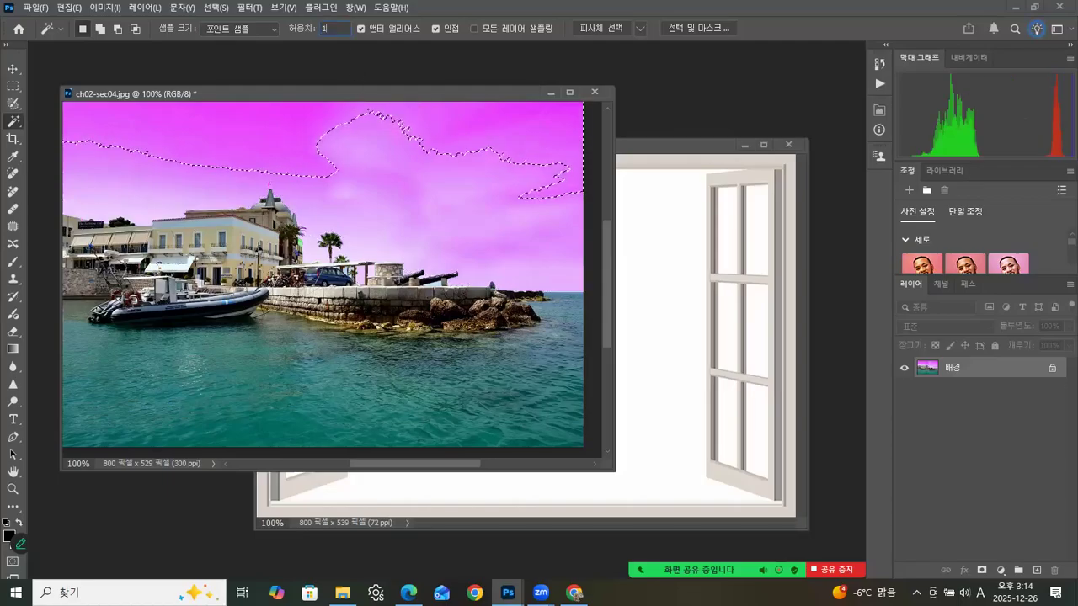
type("10")
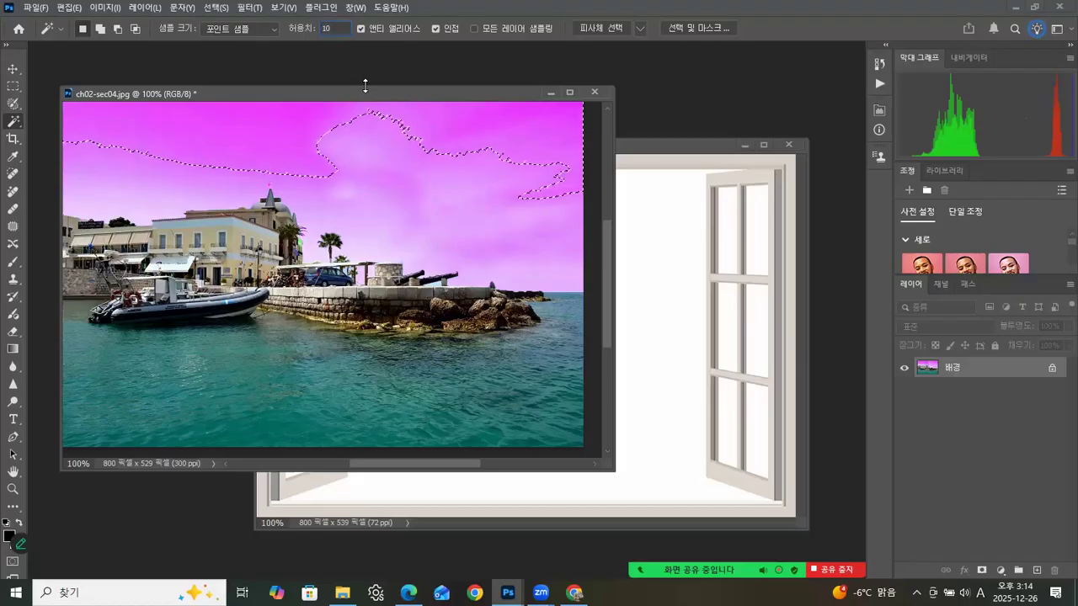
left_click(337, 153)
left_click(366, 158)
Step: Set the Magic Wand tolerance back to 32, sample the sky once more and clear the selection
double_click(337, 28)
type("32")
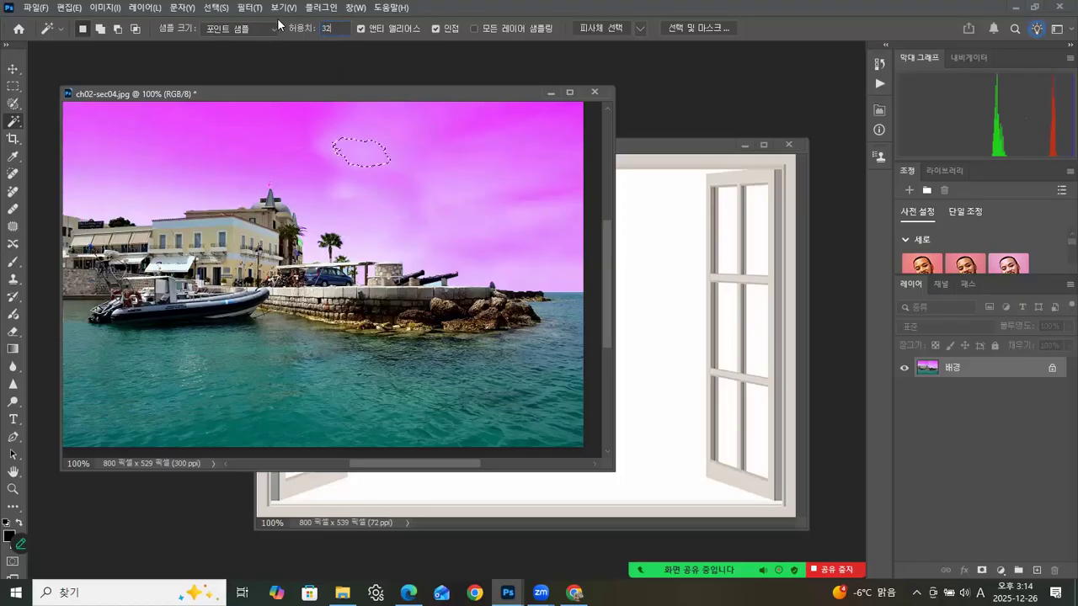
left_click(323, 179)
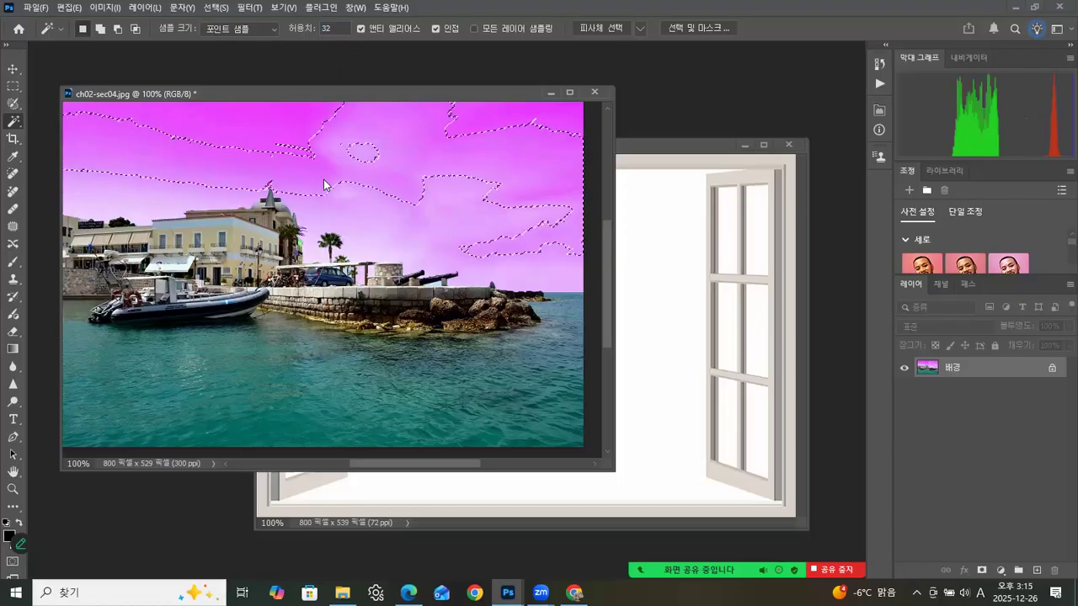
key("ctrl+d")
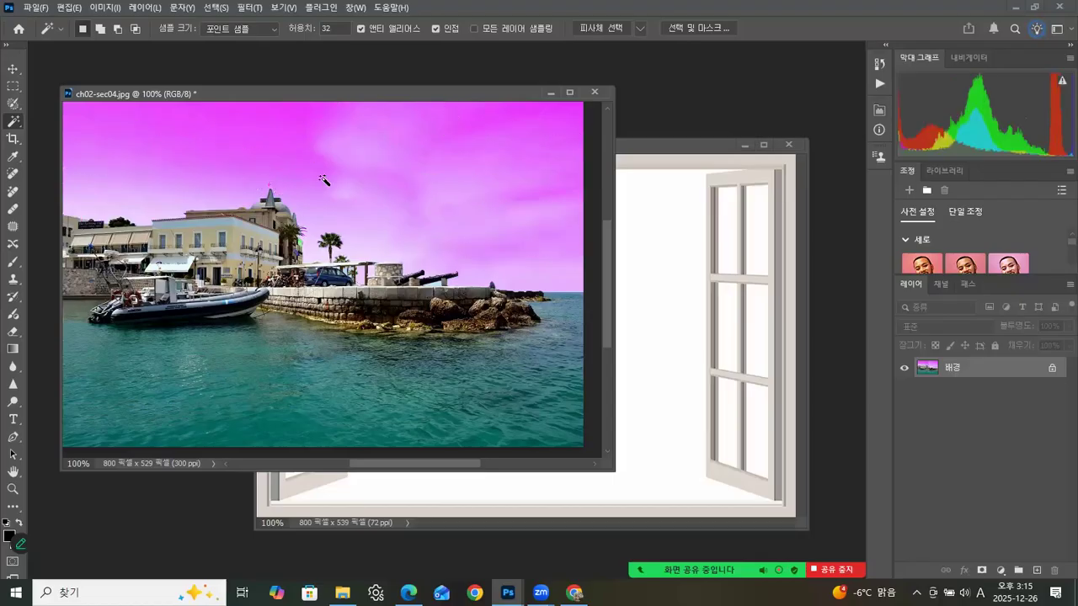
Step: In ch02-sec04-01.jpg, select the white window opening with the Magic Wand and add the six panes of the left sash
left_click(638, 141)
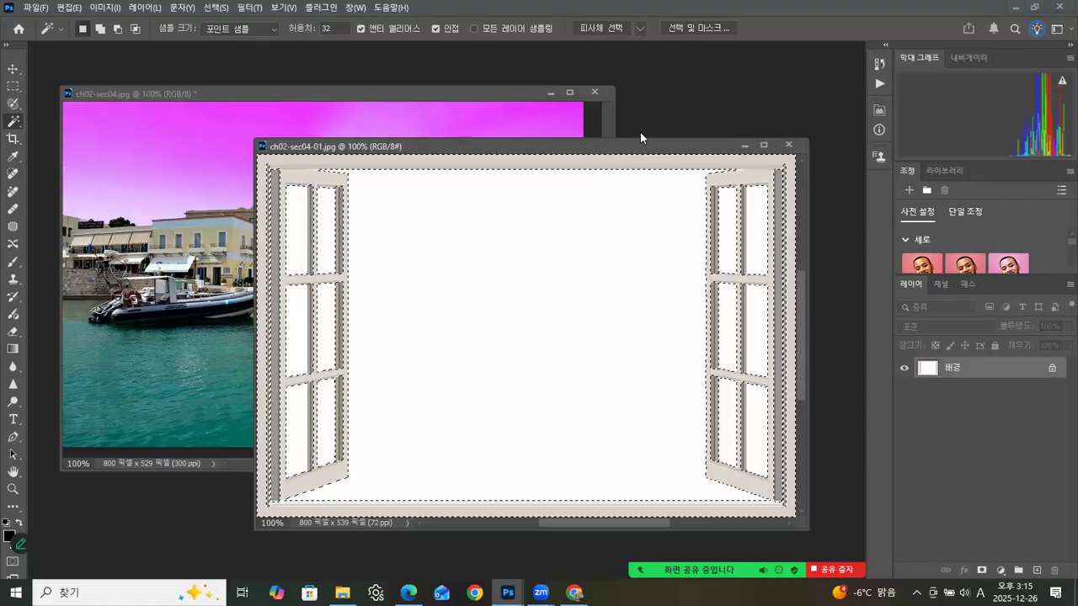
left_click(543, 232)
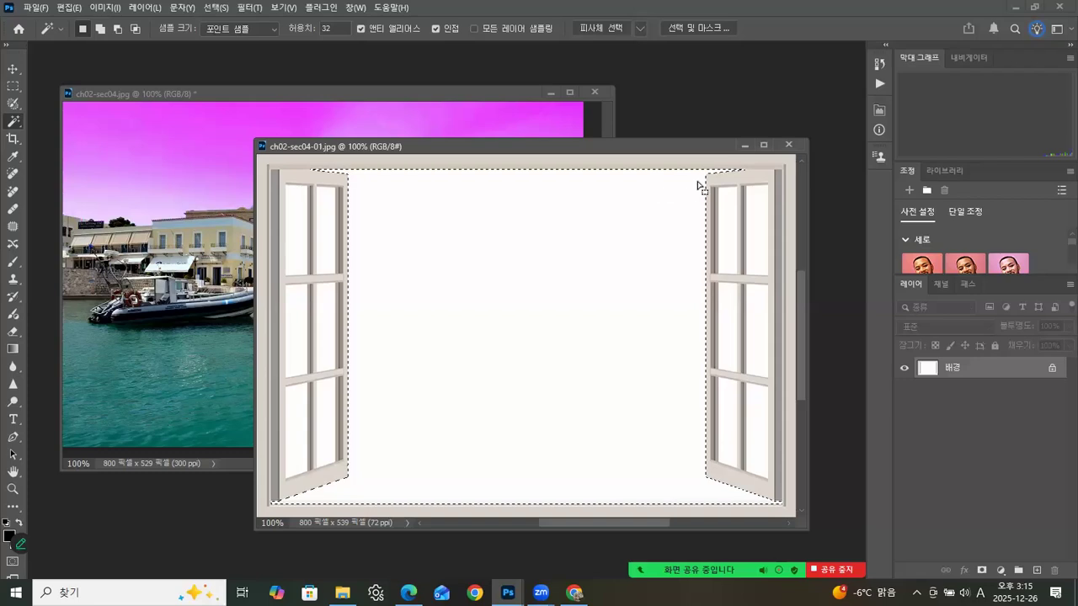
left_click(301, 234, "shift")
left_click(333, 237, "shift")
left_click(303, 315, "shift")
left_click(332, 315, "shift")
left_click(301, 411, "shift")
left_click(323, 404, "shift")
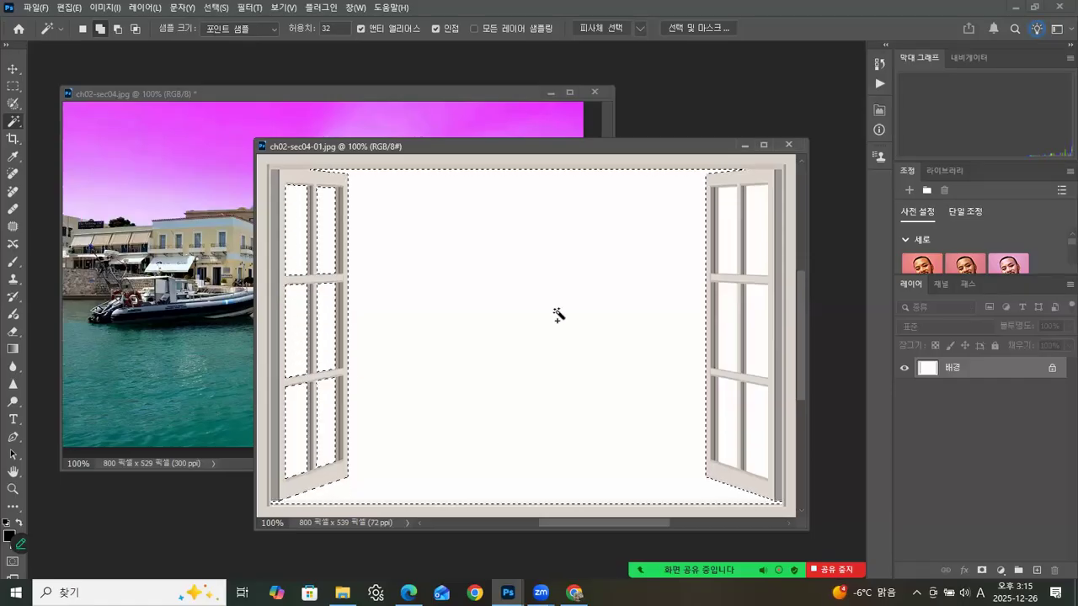
Step: Add the six glass panes of the right sash to the Magic Wand selection and clear the whole selection
left_click(734, 224, "shift")
left_click(746, 224, "shift")
left_click(727, 310, "shift")
left_click(757, 310, "shift")
left_click(727, 399, "shift")
left_click(758, 399, "shift")
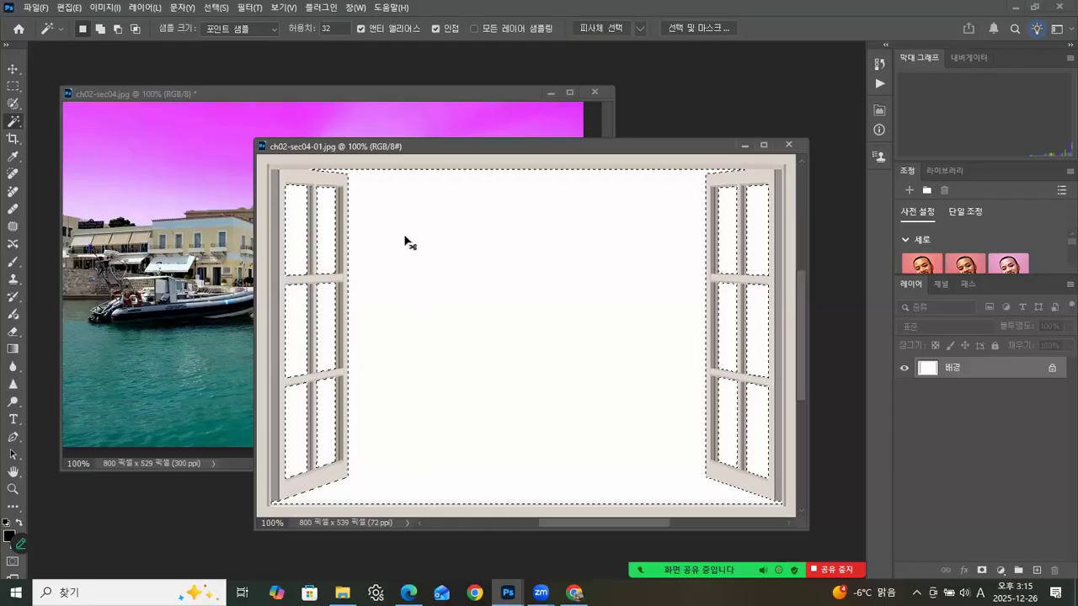
key("ctrl+d")
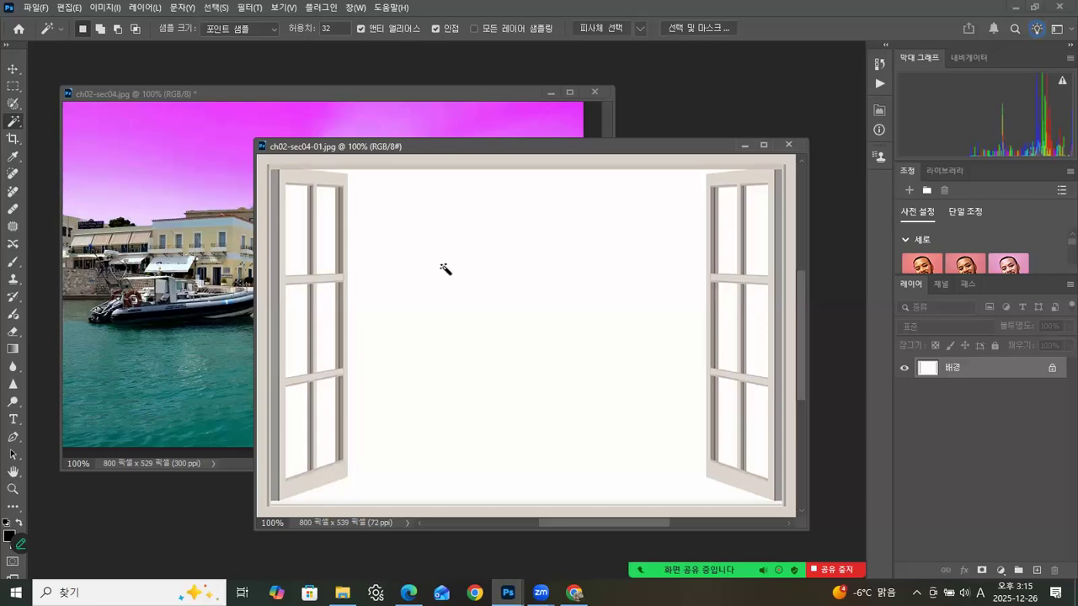
Step: Turn off the Magic Wand's Contiguous option and select the white opening and all glass panes at once
left_click(489, 279)
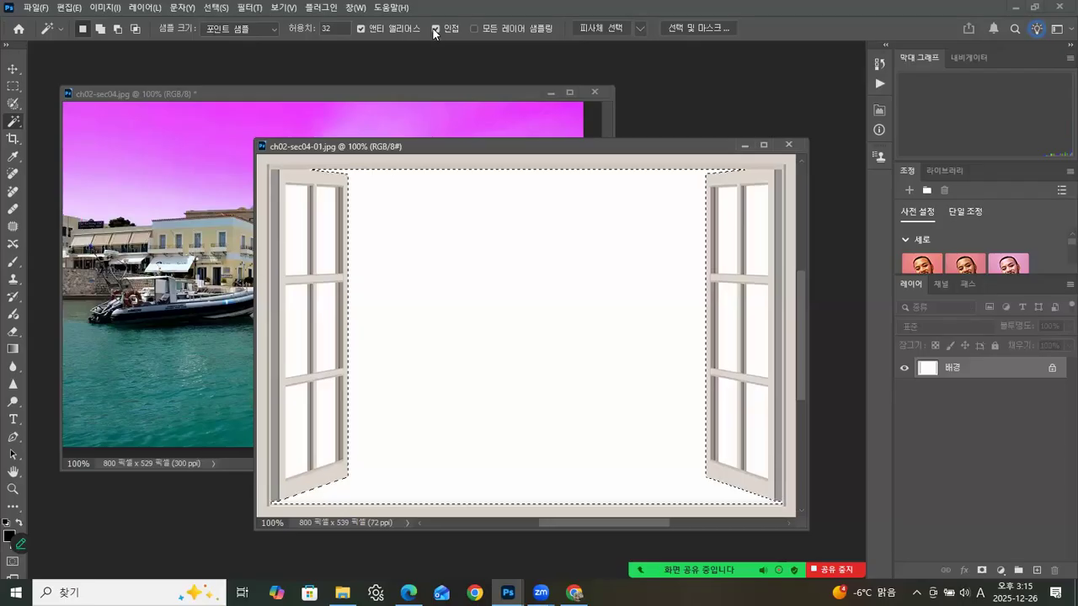
key("ctrl+d")
left_click(375, 7)
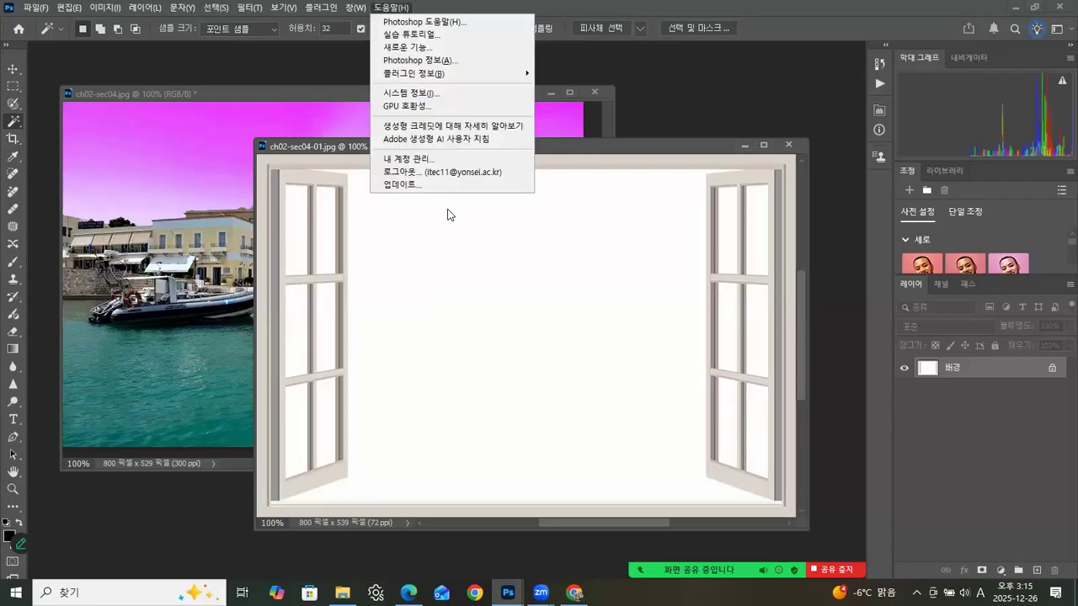
left_click(447, 214)
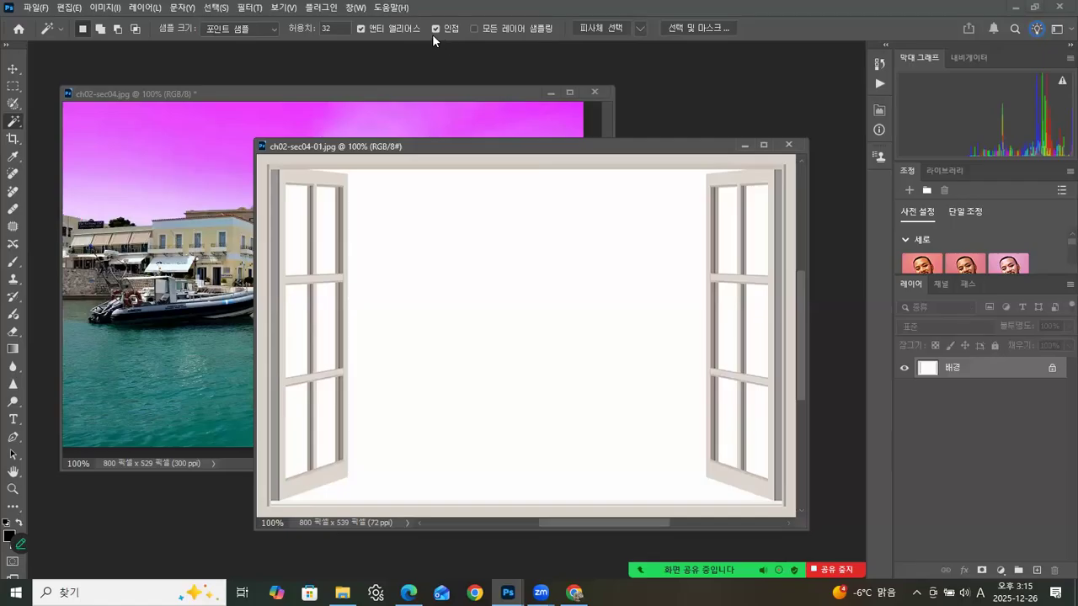
left_click(489, 224)
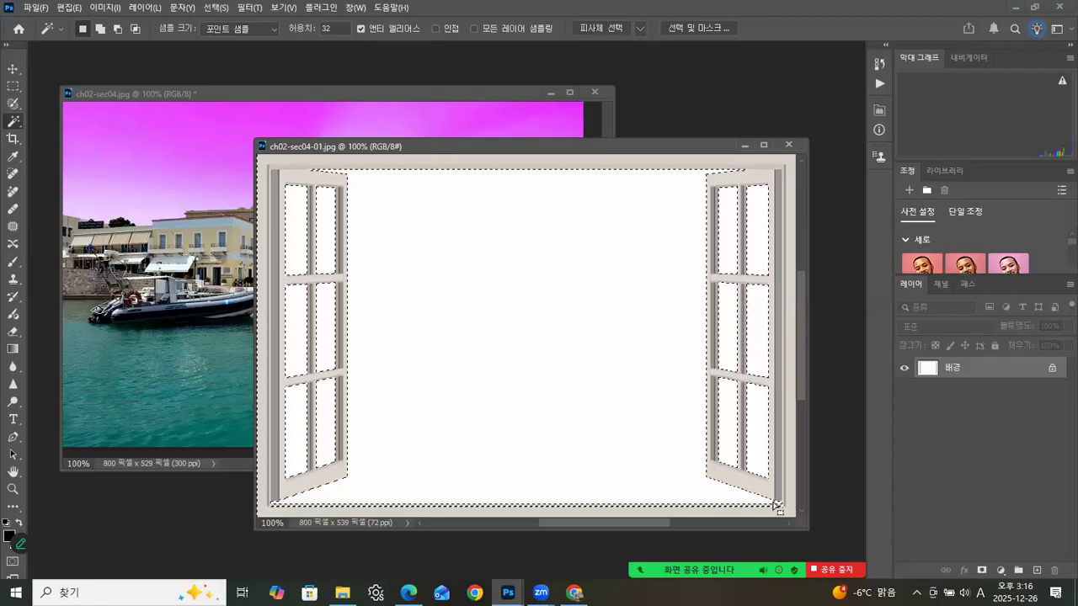
Step: Clean up the selection along the opening's lower edge by adding and subtracting strips over the bottom frame with the Rectangular Marquee
left_click(12, 86)
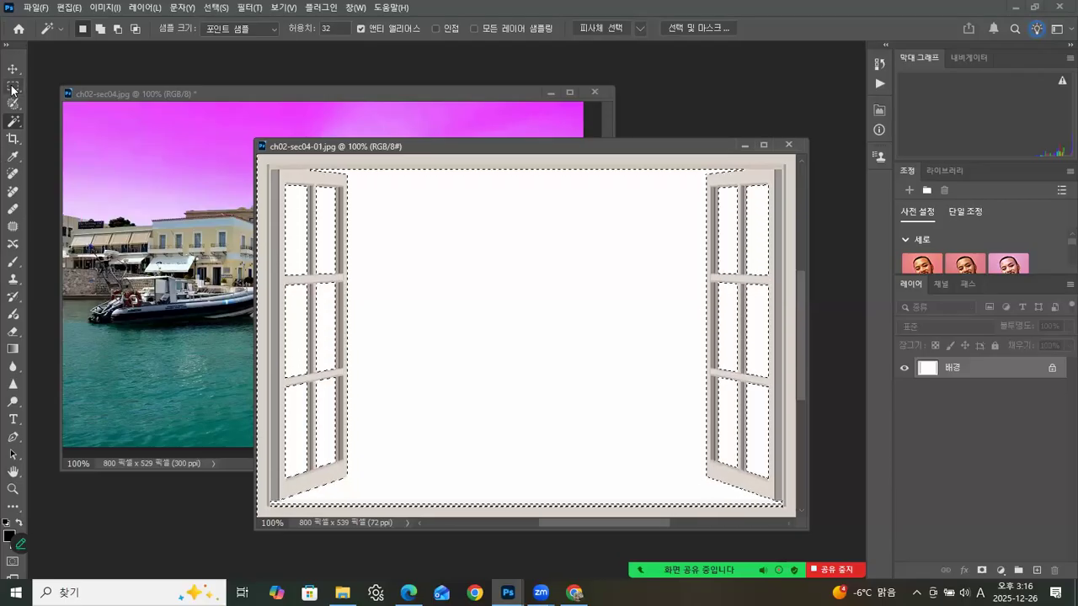
key("shift")
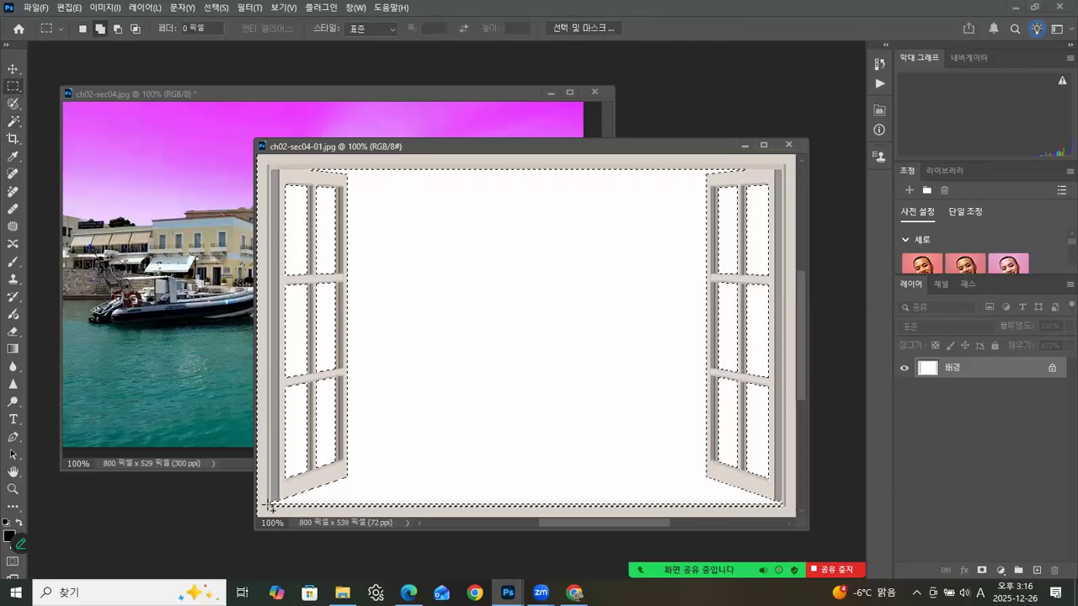
left_click_drag(272, 504, 787, 261)
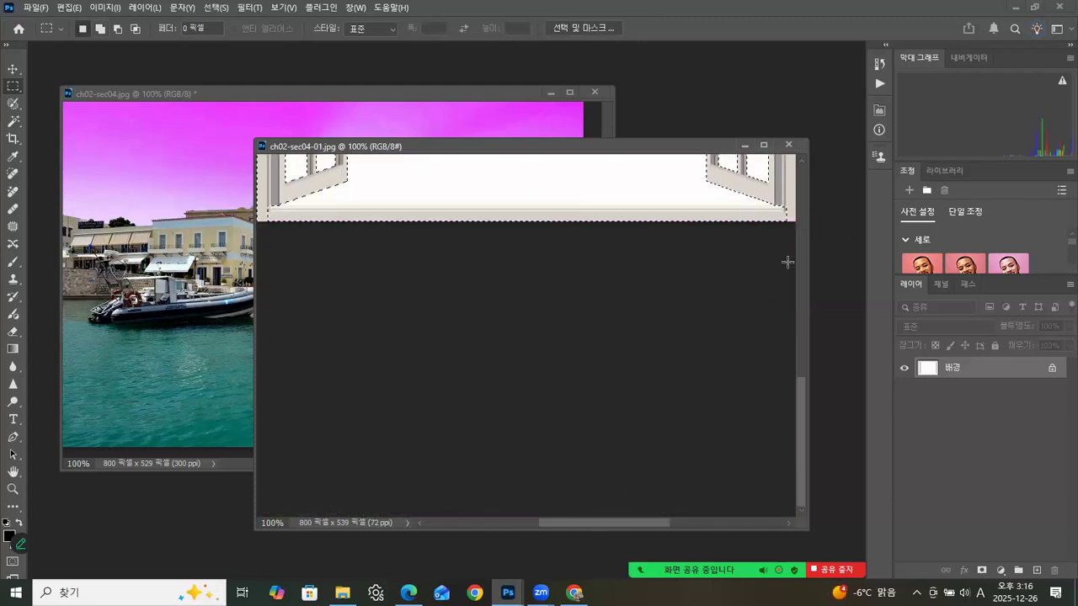
key("alt")
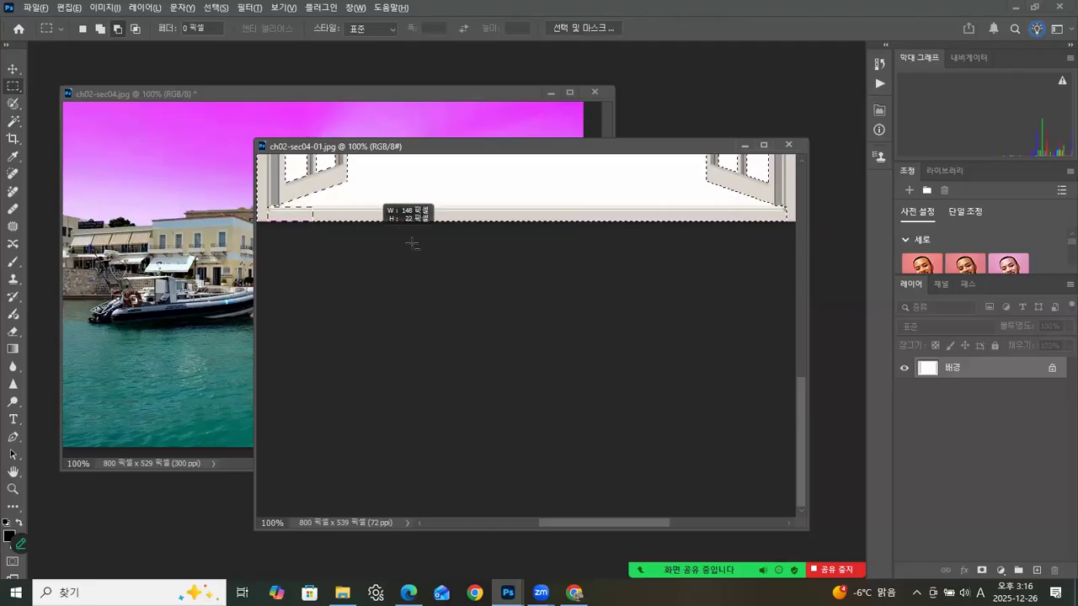
left_click_drag(688, 252, 813, 253)
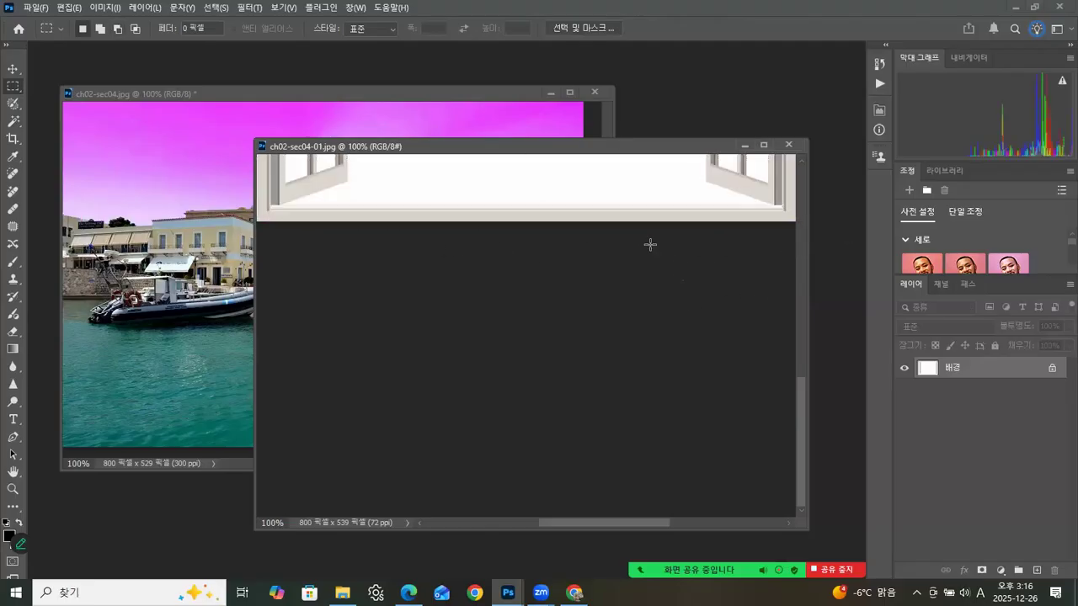
left_click_drag(578, 233, 594, 380)
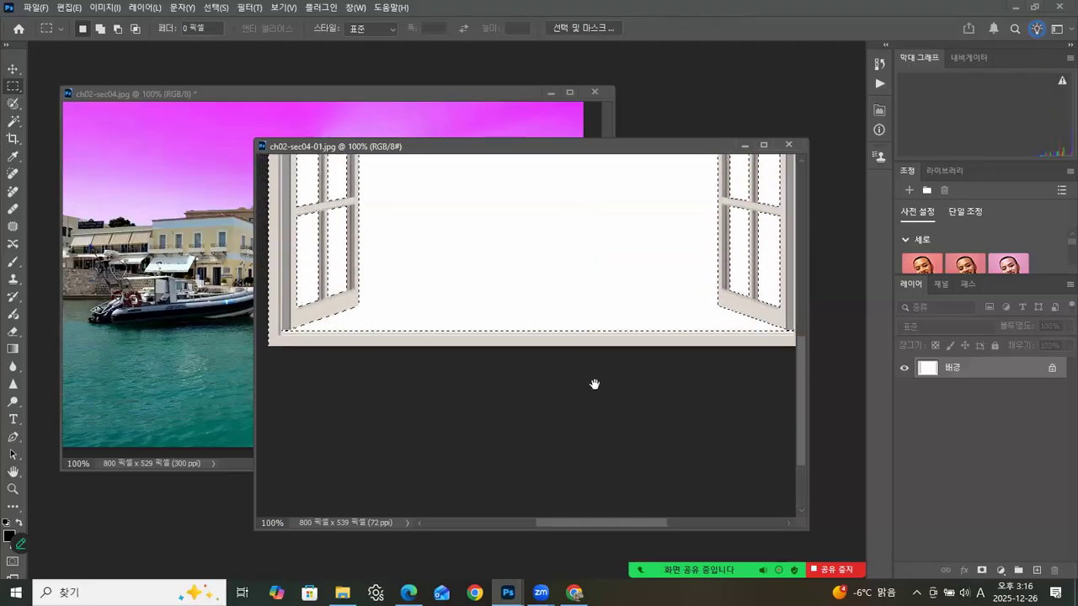
left_click_drag(571, 278, 580, 311)
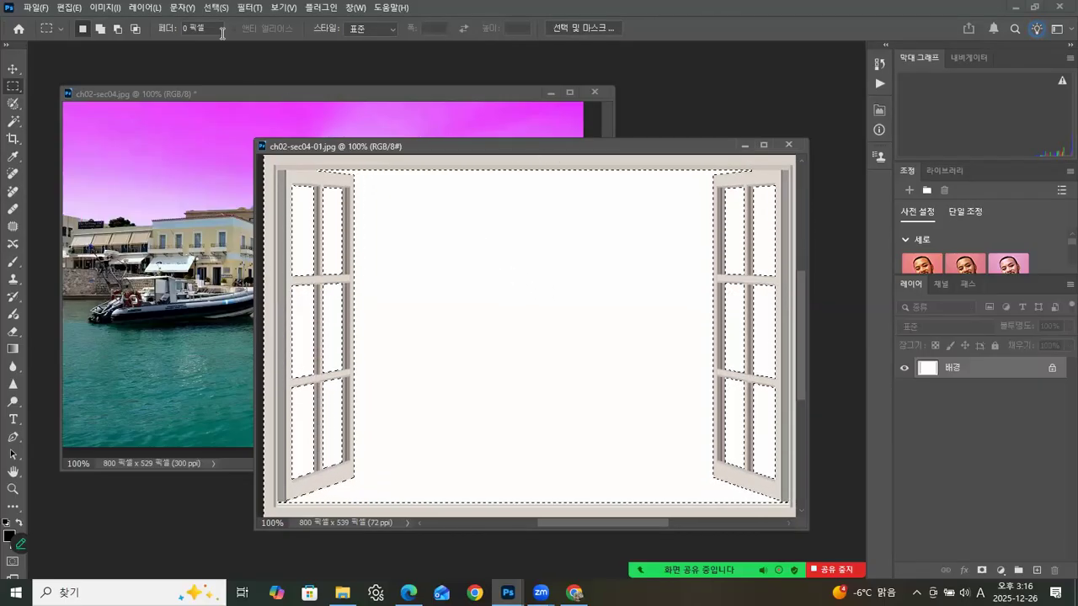
Step: Invert the selection to the window frame and place it over the harbour photo in ch02-sec04.jpg, aligned vertically
left_click(214, 9)
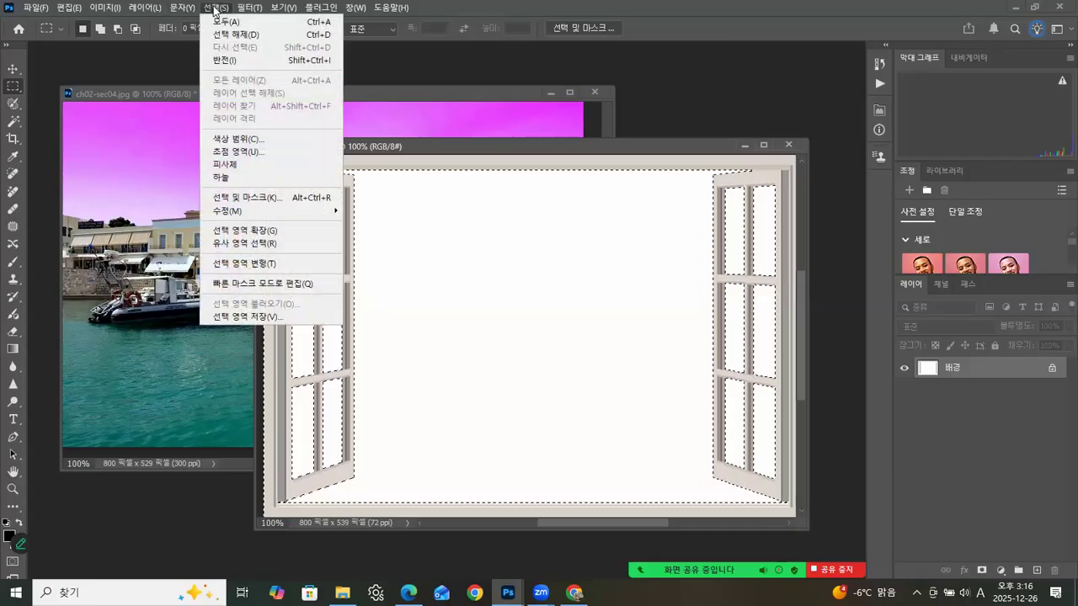
left_click(228, 61)
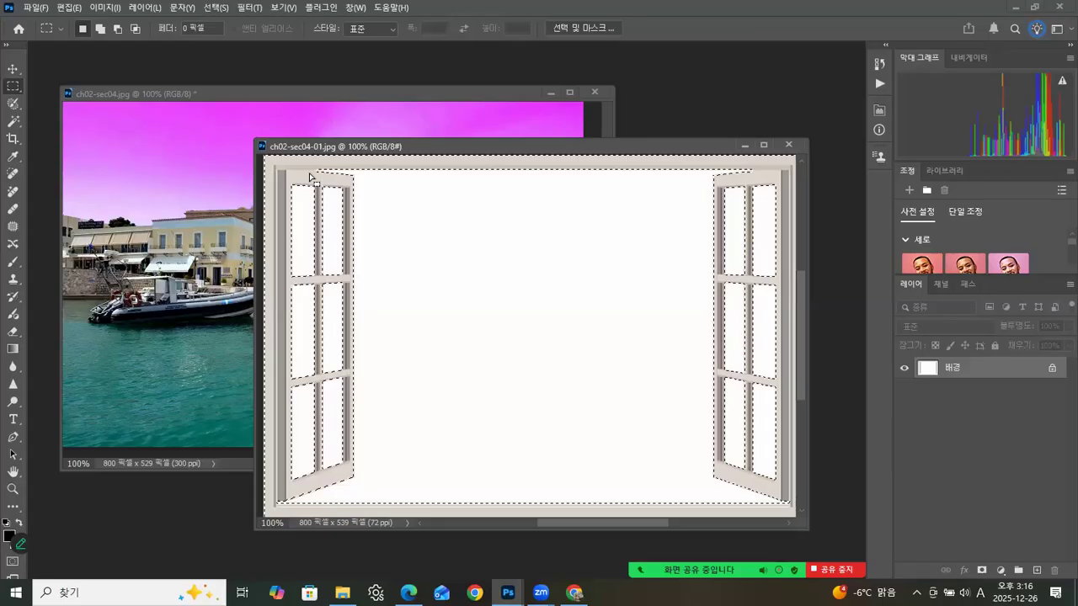
left_click(15, 69)
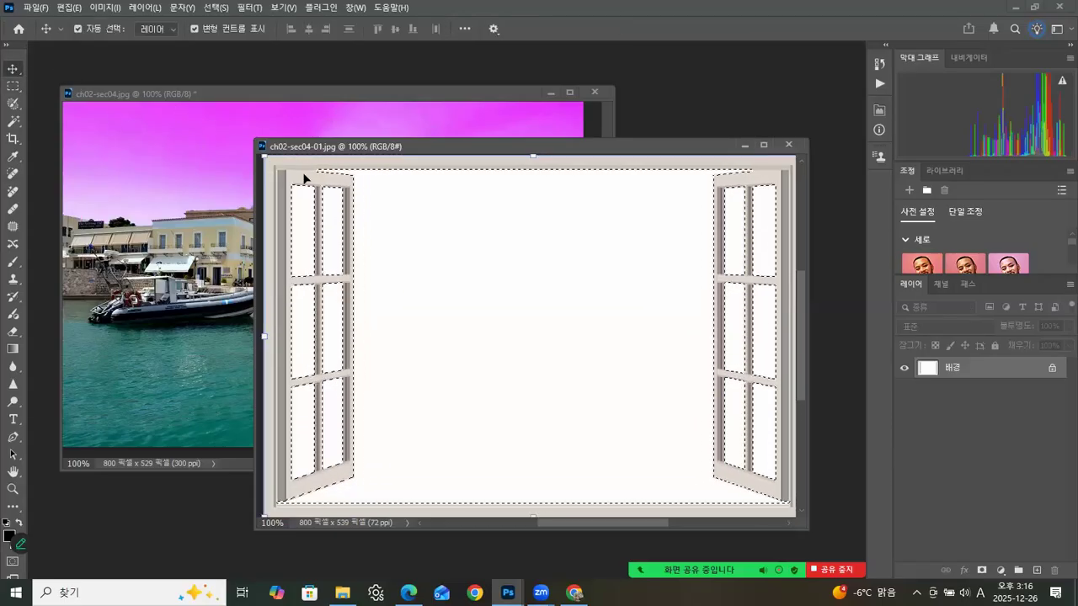
left_click_drag(305, 179, 127, 124)
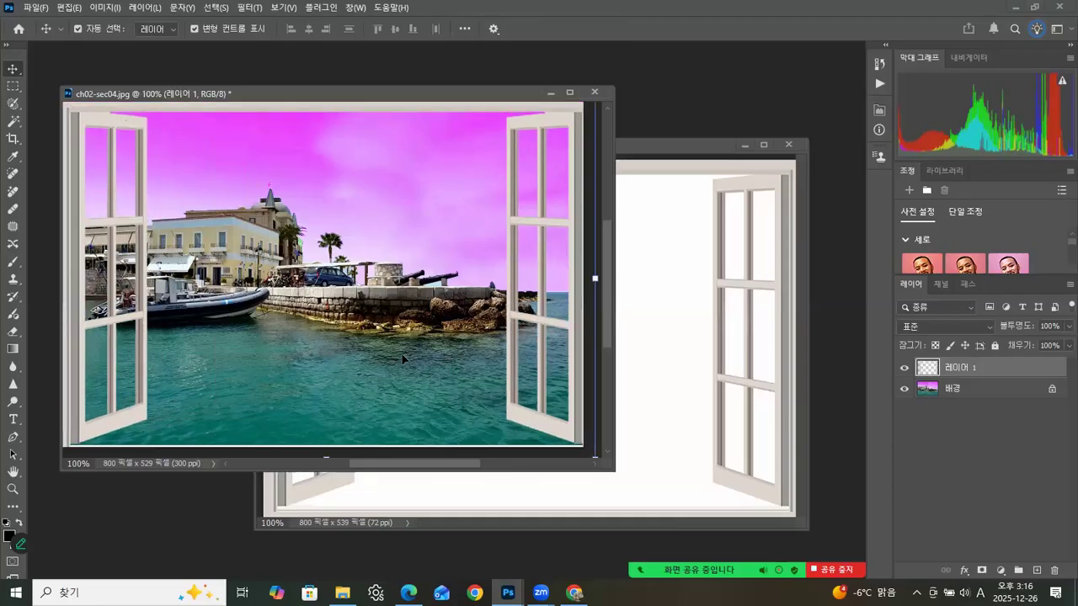
left_click_drag(510, 216, 510, 206)
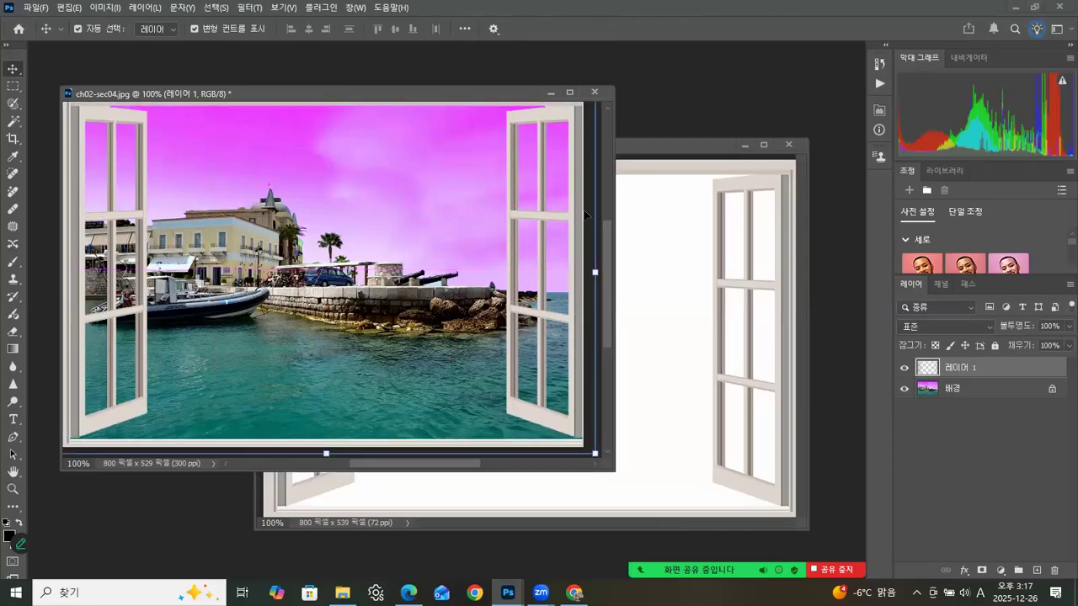
Step: Close ch02-sec04-01.jpg and shift the window frame layer to X about 400 px so it meets the photo's left edge
left_click(689, 338)
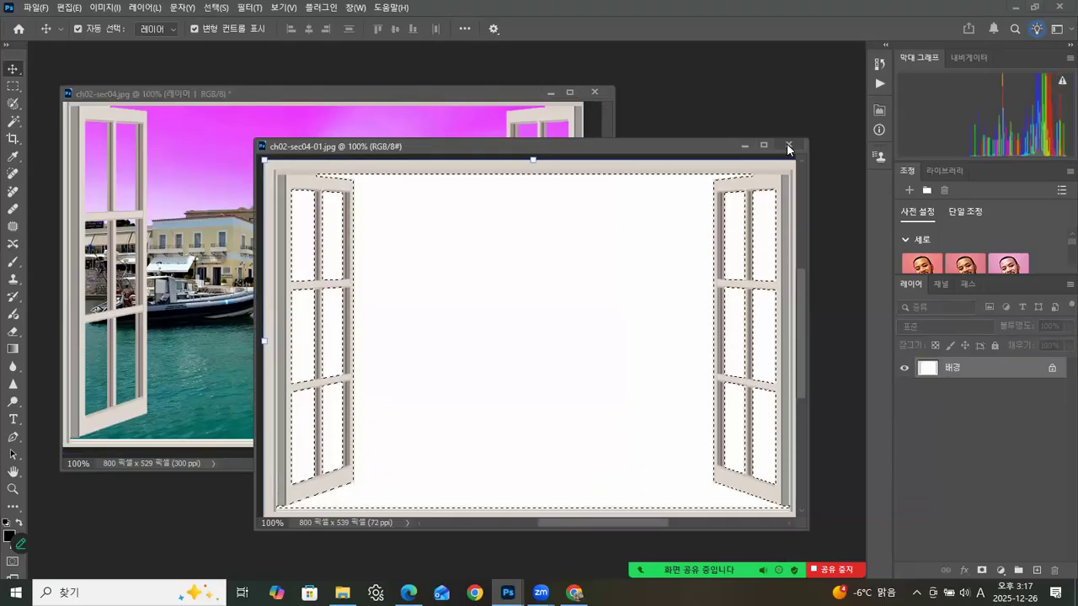
left_click(789, 146)
left_click_drag(614, 469, 655, 489)
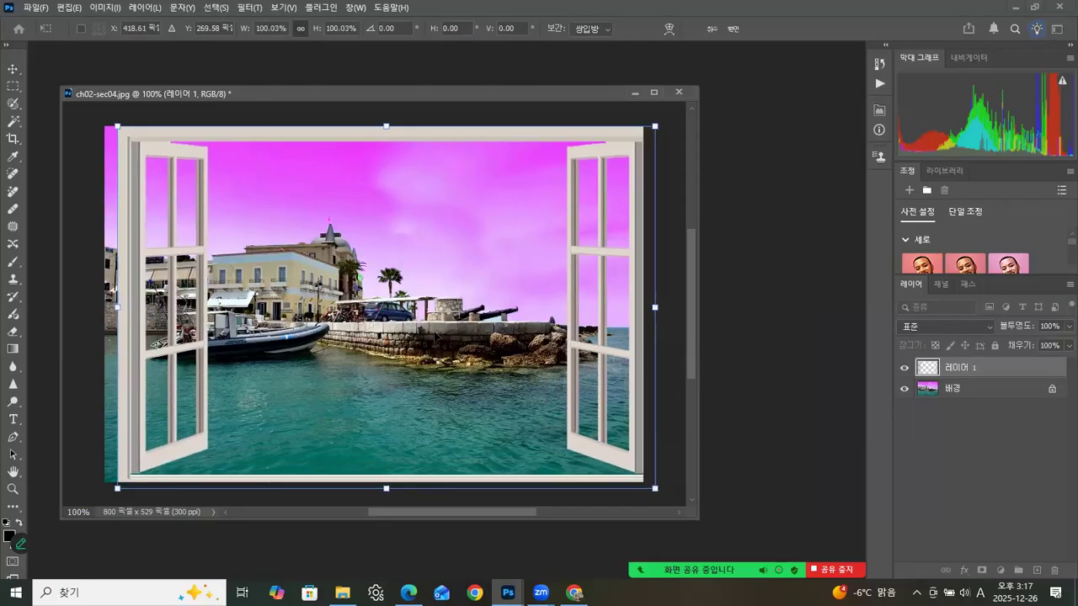
left_click_drag(147, 139, 135, 140)
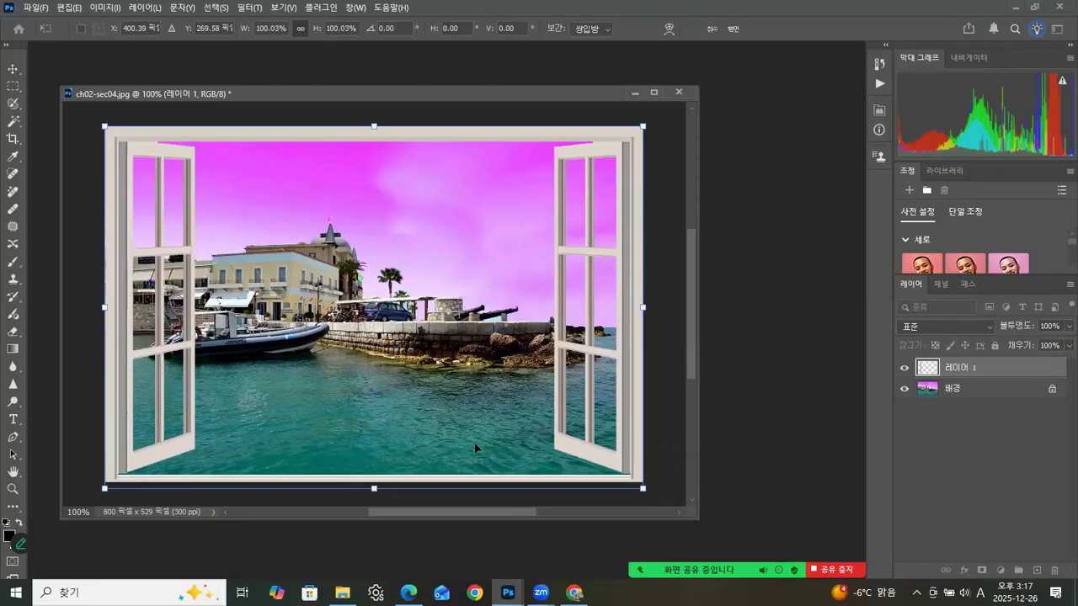
left_click(732, 30)
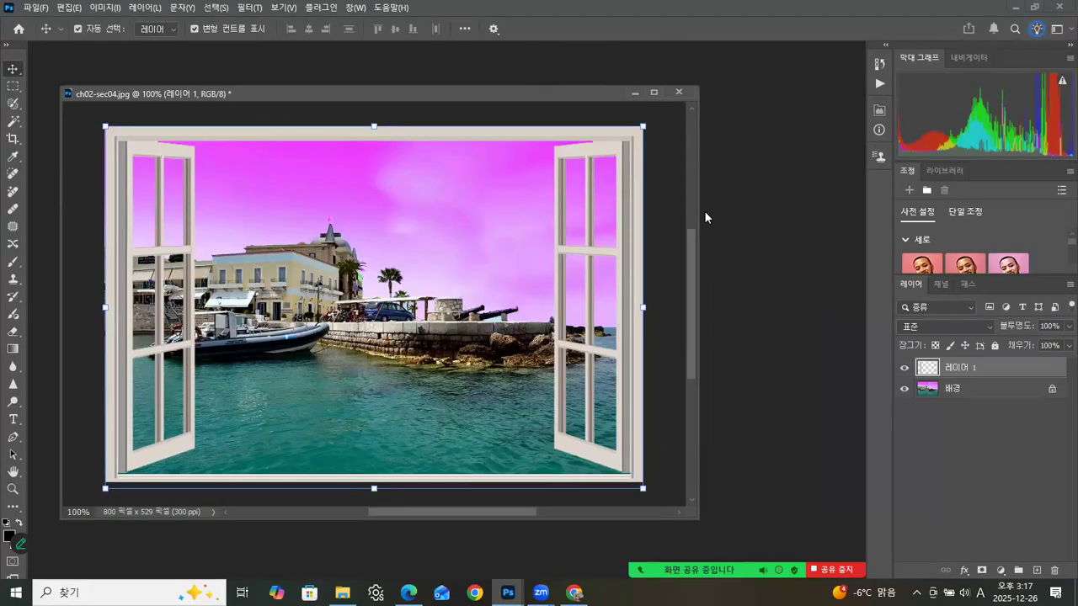
Step: Add a Bevel & Emboss effect to the window frame layer with its size set to 5 px
left_click(904, 370)
left_click(904, 371)
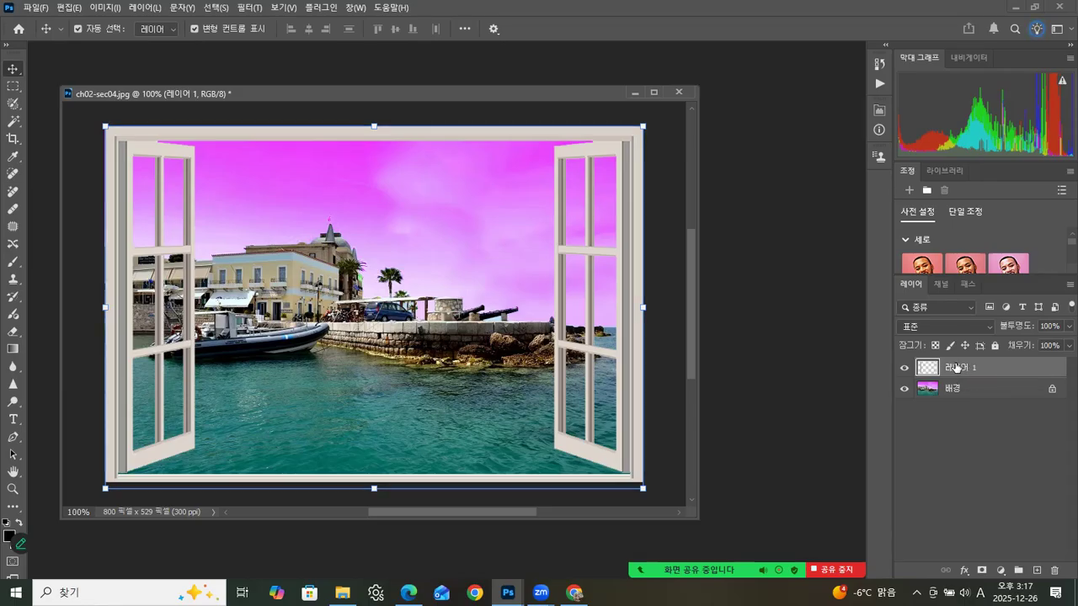
left_click(963, 572)
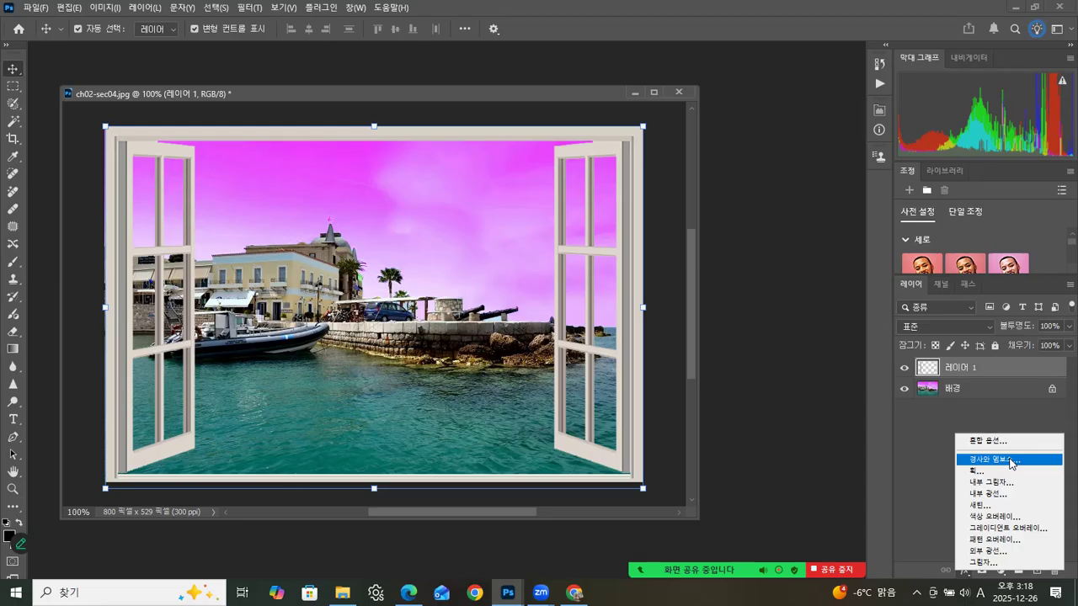
left_click(1011, 460)
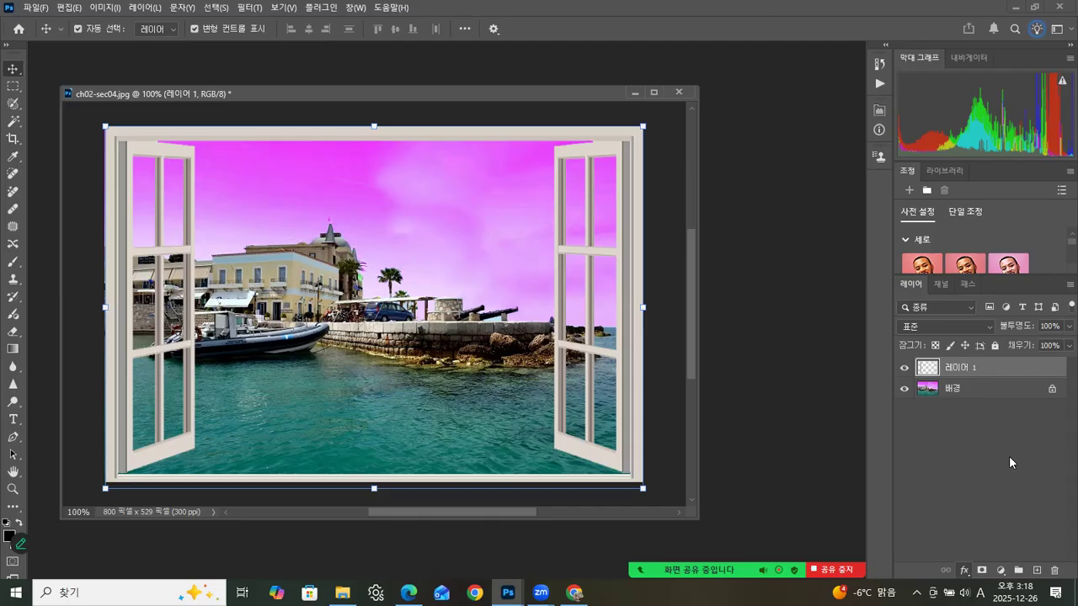
left_click(1009, 457)
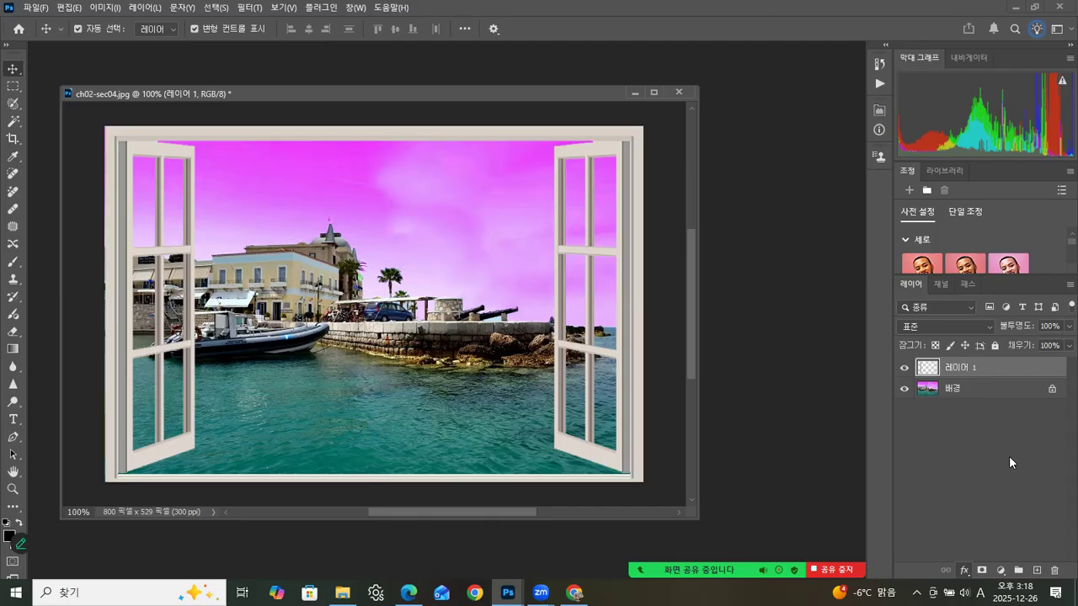
left_click_drag(902, 35, 972, 53)
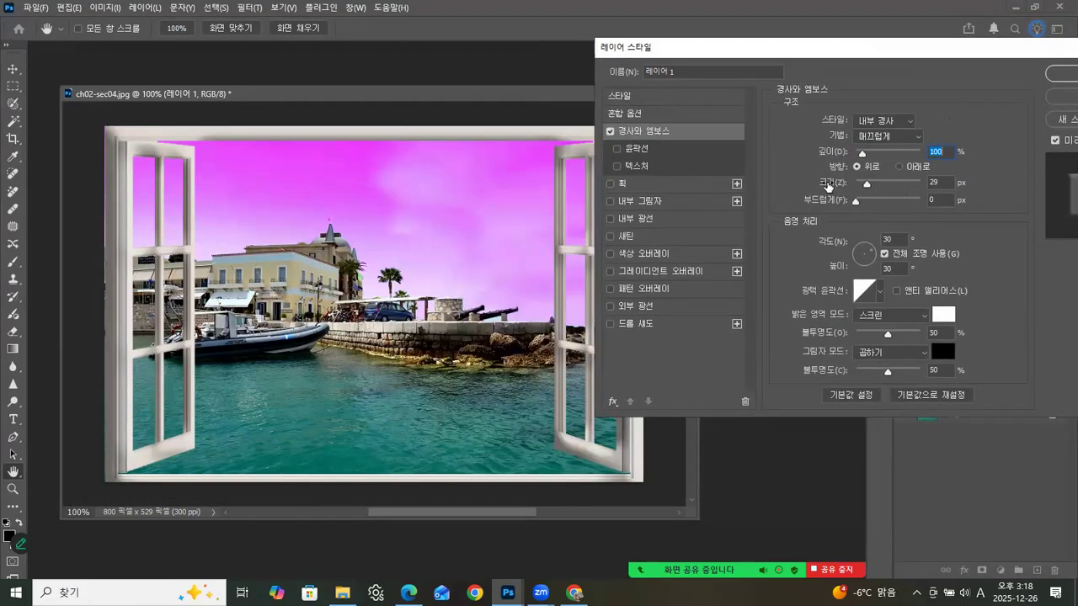
left_click_drag(868, 185, 861, 188)
left_click(860, 188)
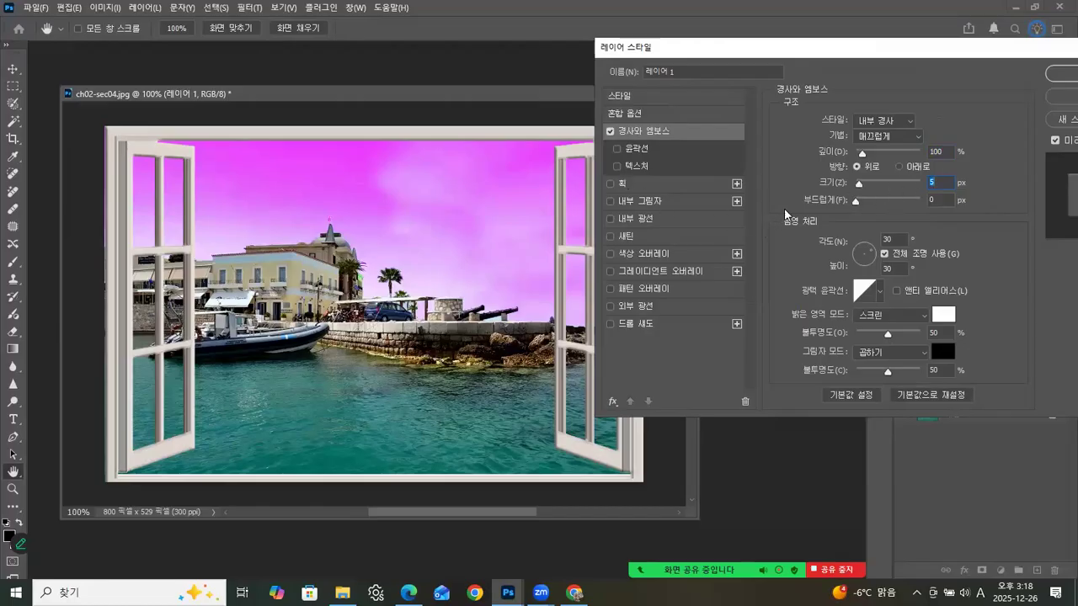
Step: Try the Outer Bevel, Emboss, Pillow Emboss and Stroke Emboss styles on the window frame, returning to Inner Bevel
mouse_move(685, 48)
left_mouse_down()
mouse_move(717, 61)
mouse_move(692, 54)
left_mouse_up()
left_click(879, 127)
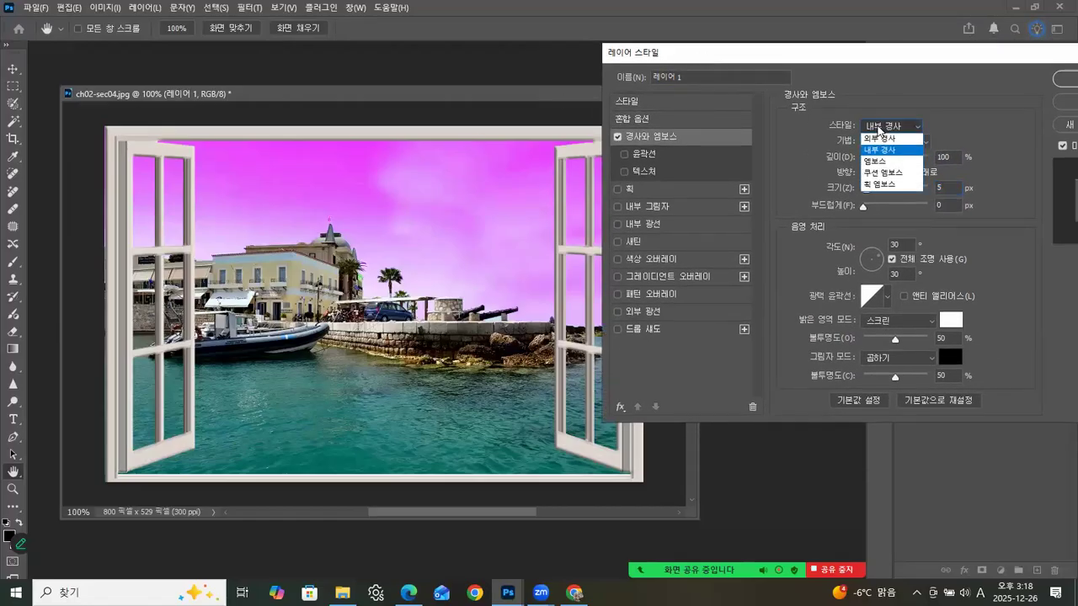
left_click(880, 139)
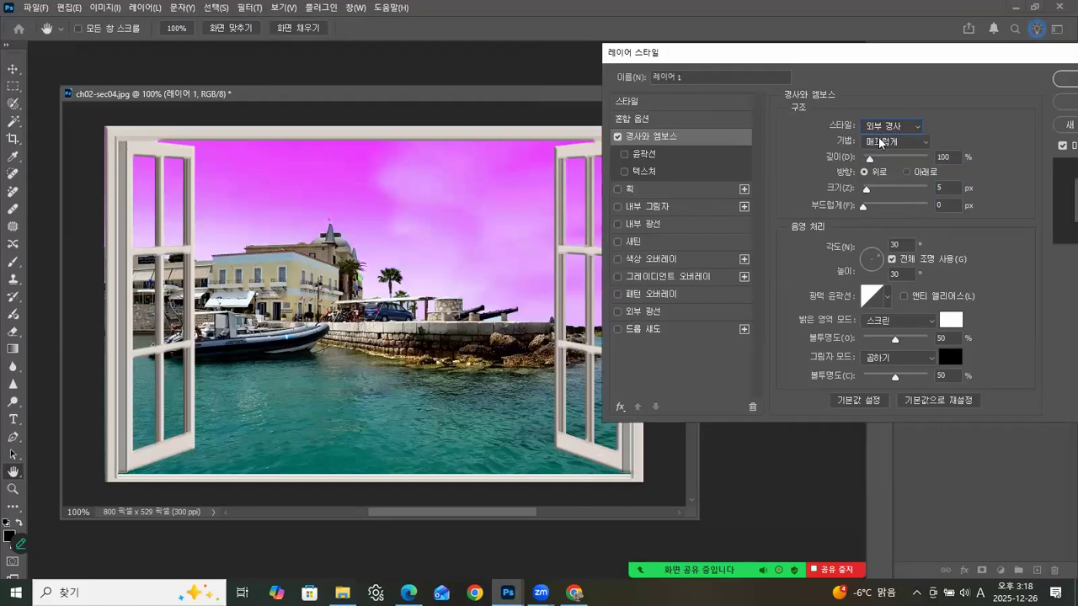
left_click(880, 128)
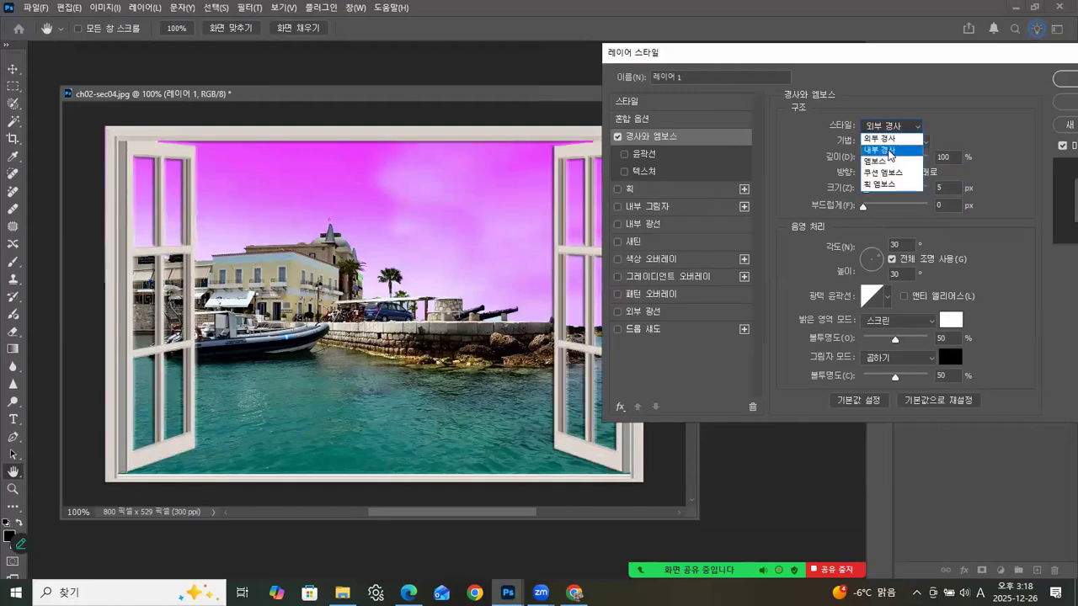
left_click(887, 149)
left_click(887, 127)
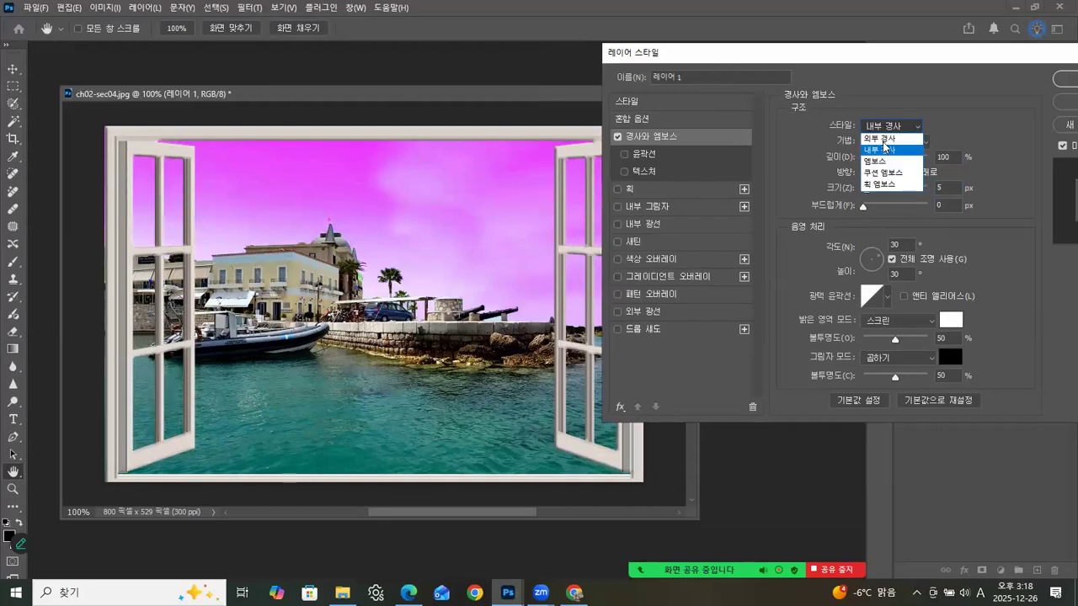
left_click(878, 161)
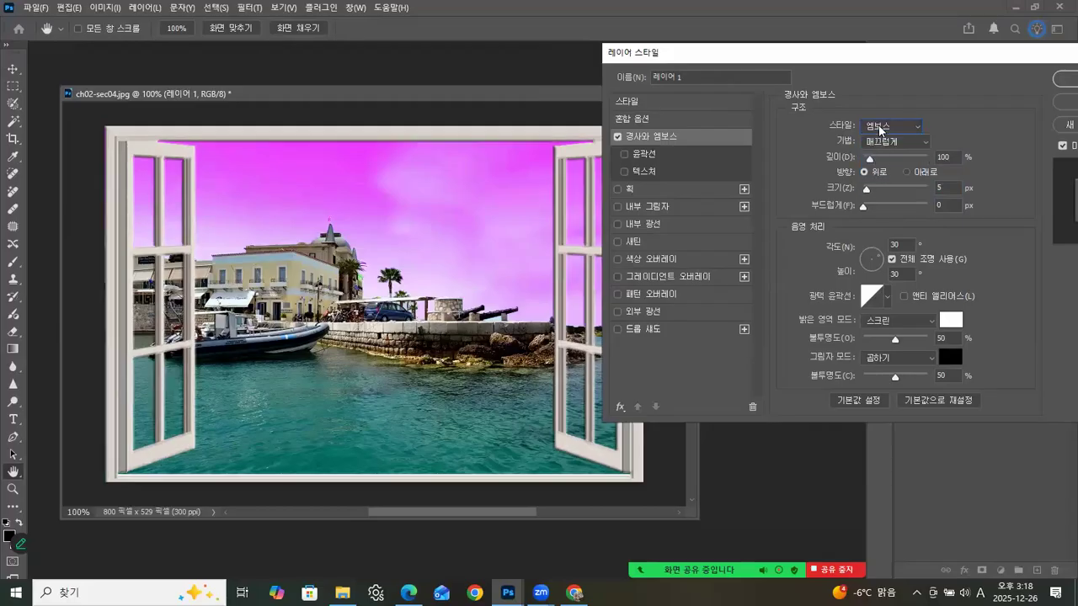
left_click(883, 127)
left_click(881, 175)
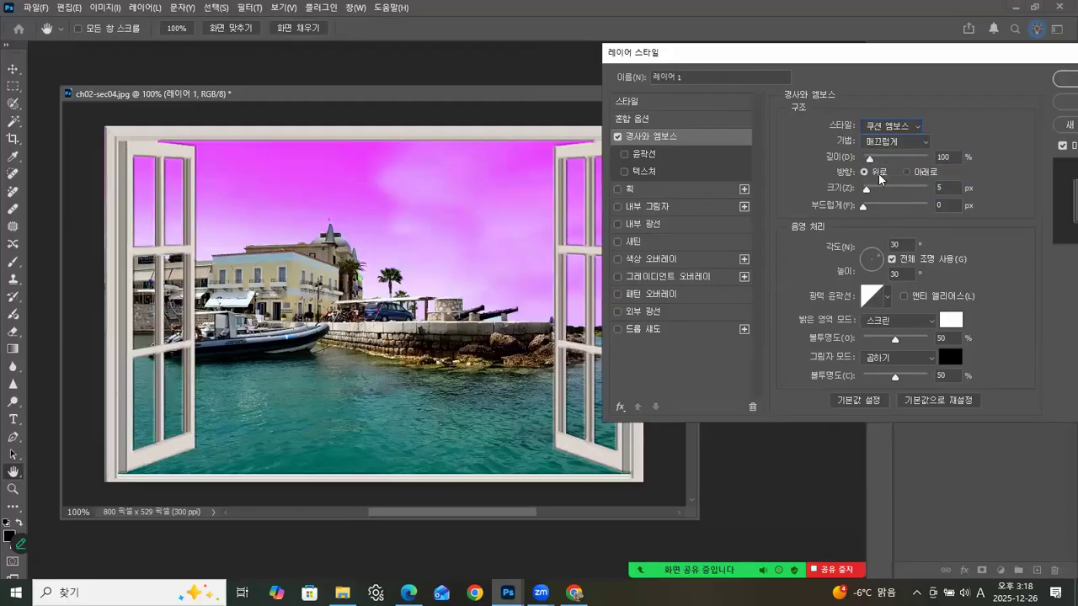
left_click(876, 128)
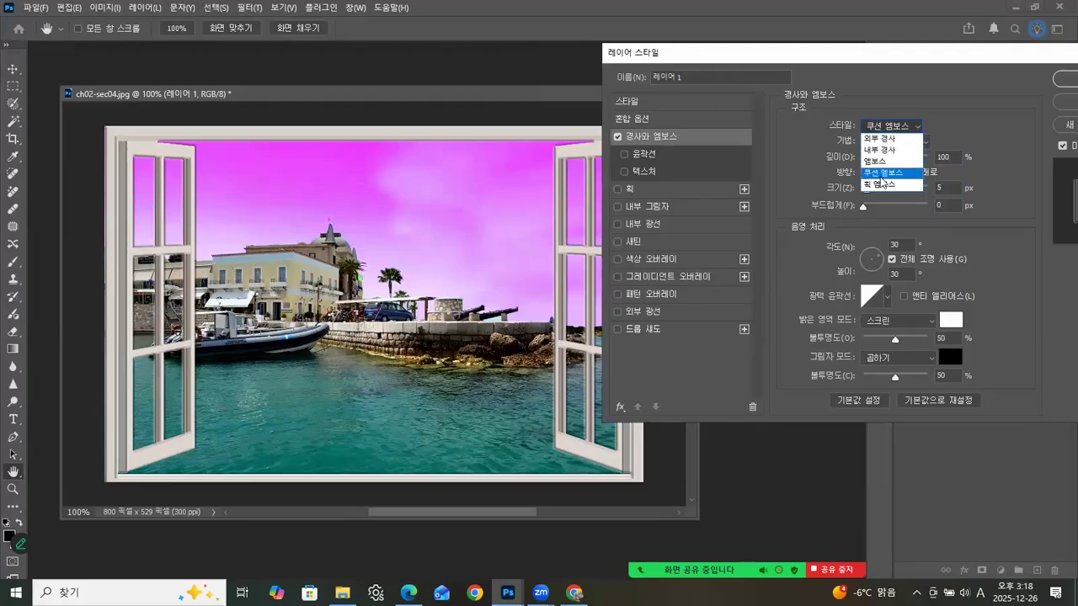
left_click(877, 190)
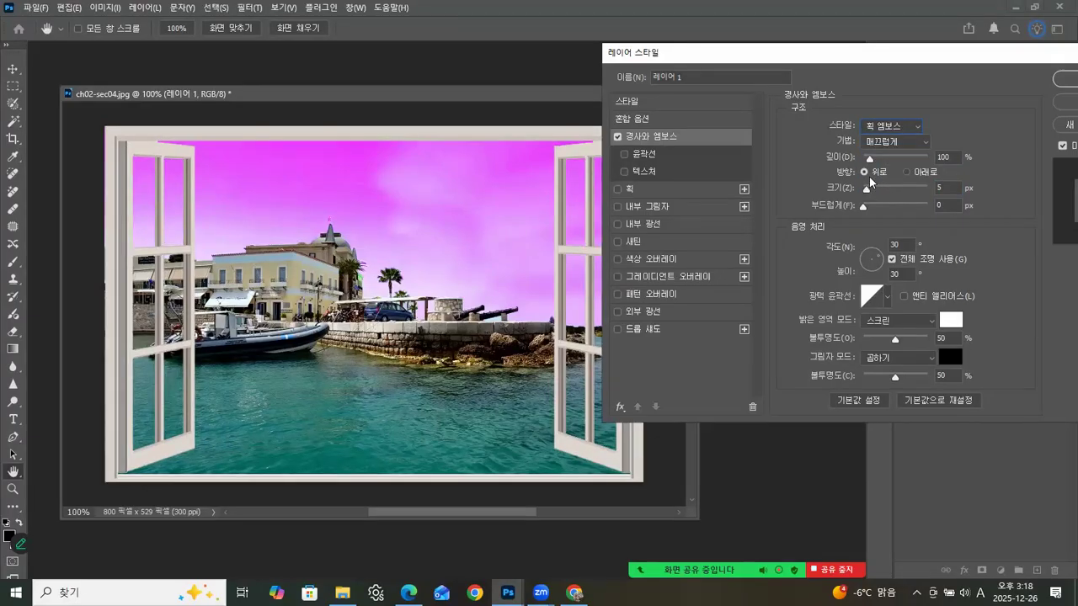
left_click(882, 128)
left_click(882, 128)
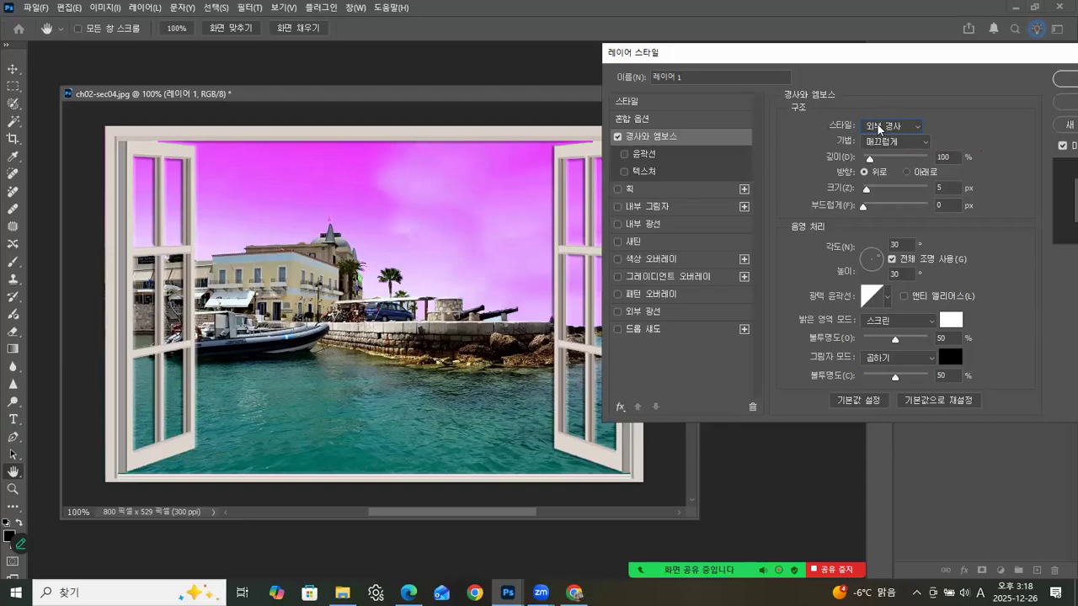
left_click(880, 127)
left_click(882, 150)
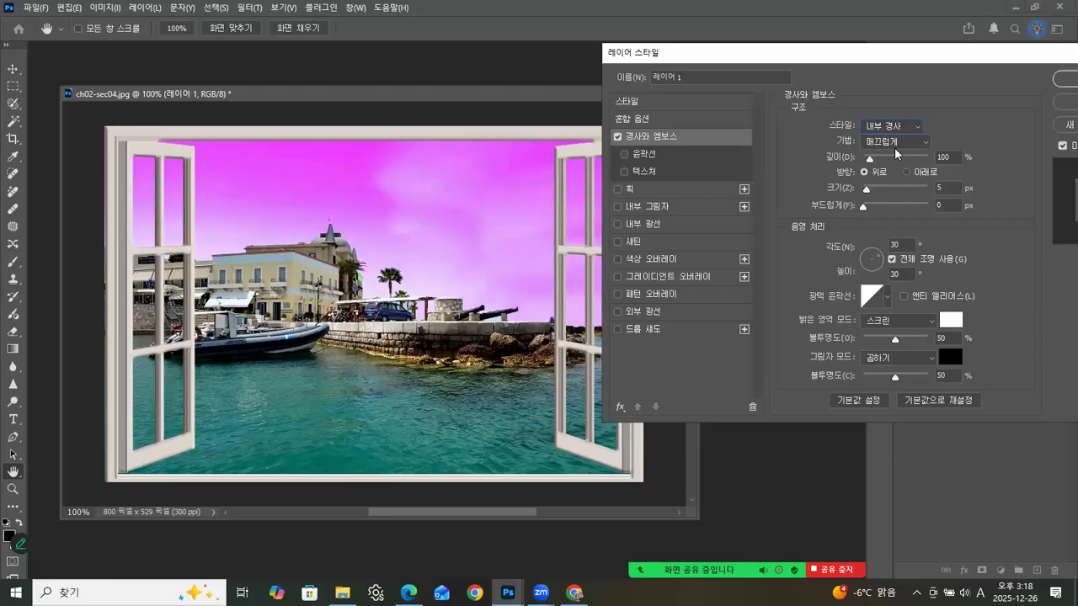
Step: Enable Texture for the frame's Bevel & Emboss and try the Tree group patterns, ending with the Tree Tile pattern
left_click_drag(846, 55, 887, 52)
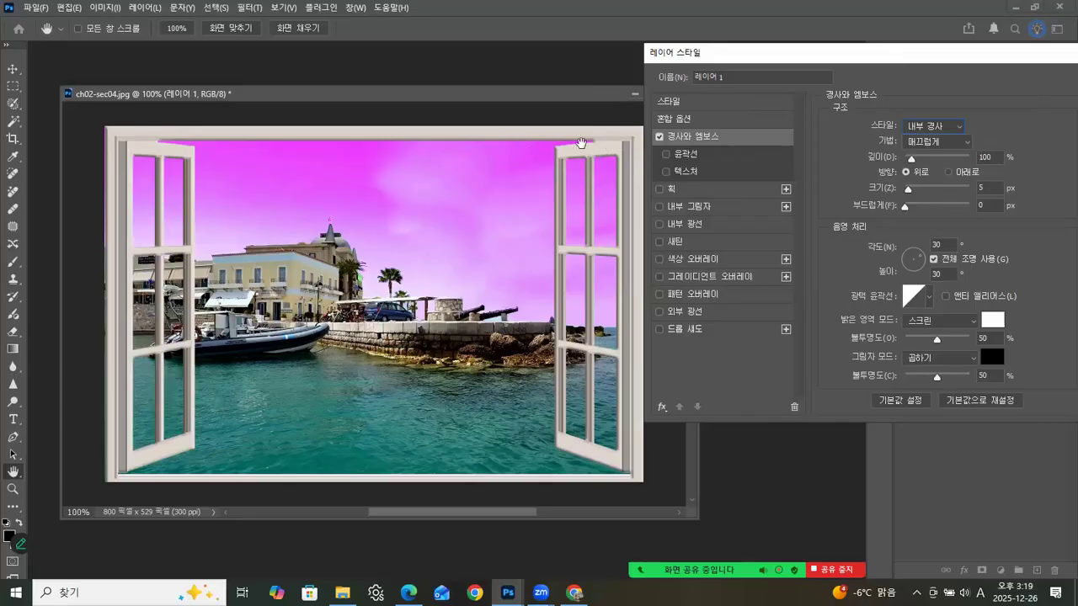
left_click(680, 171)
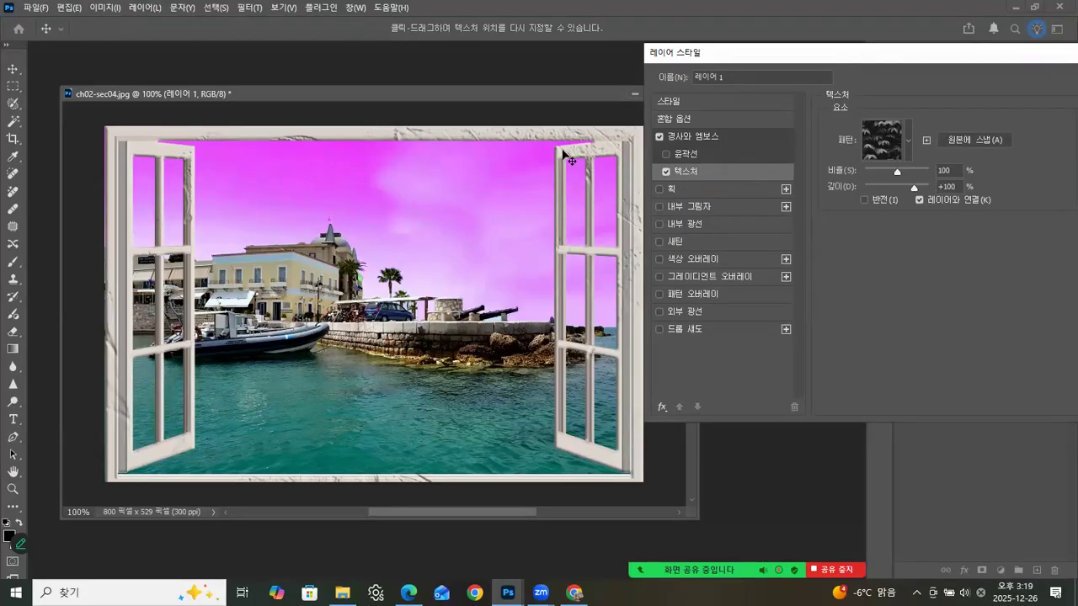
left_click(908, 140)
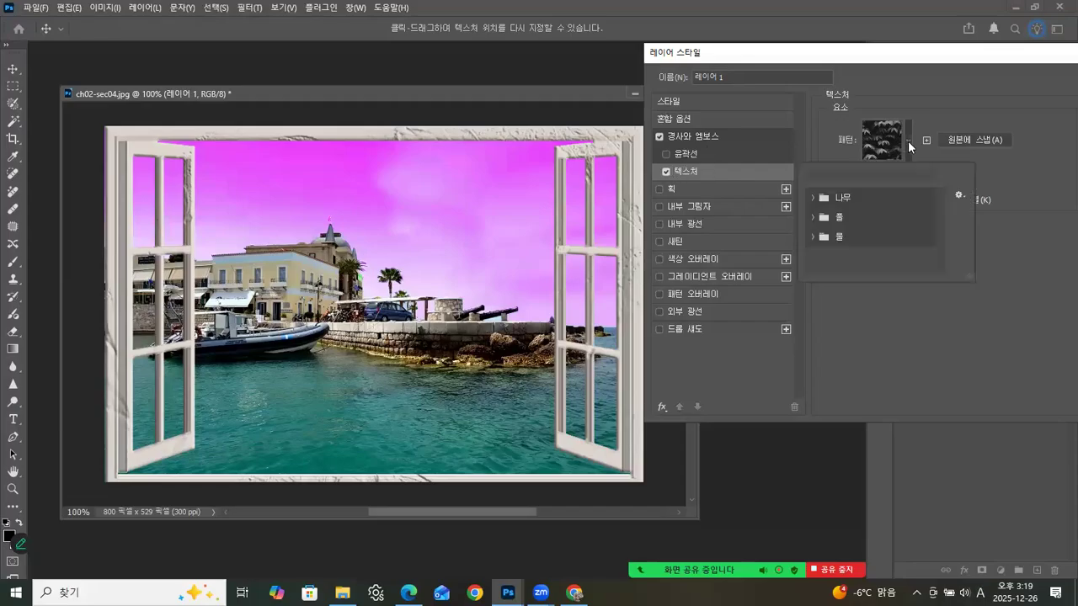
left_click(813, 199)
left_click(846, 218)
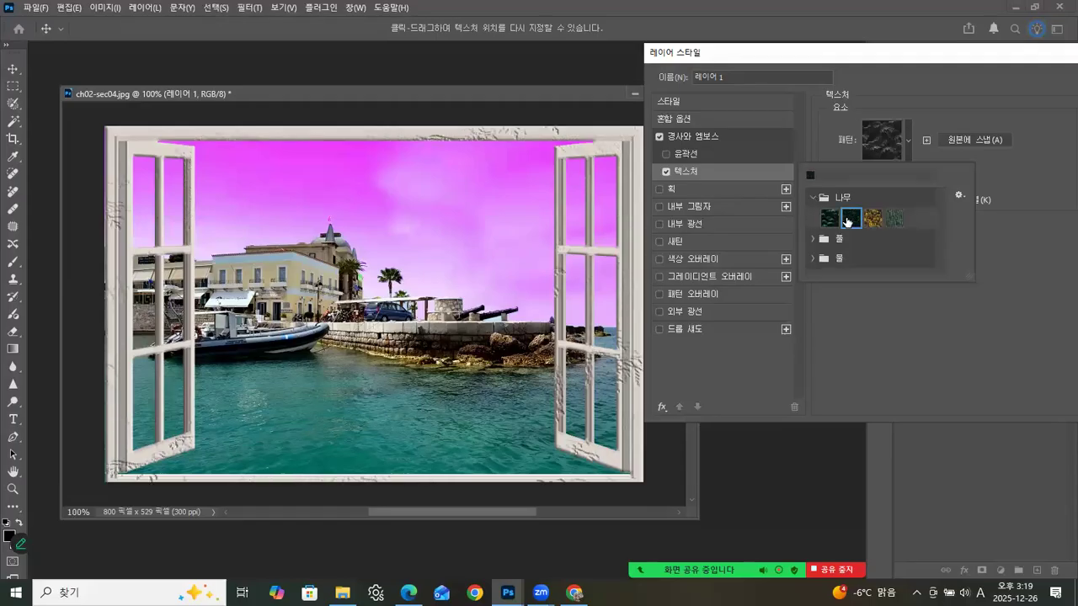
left_click(828, 218)
left_click(875, 222)
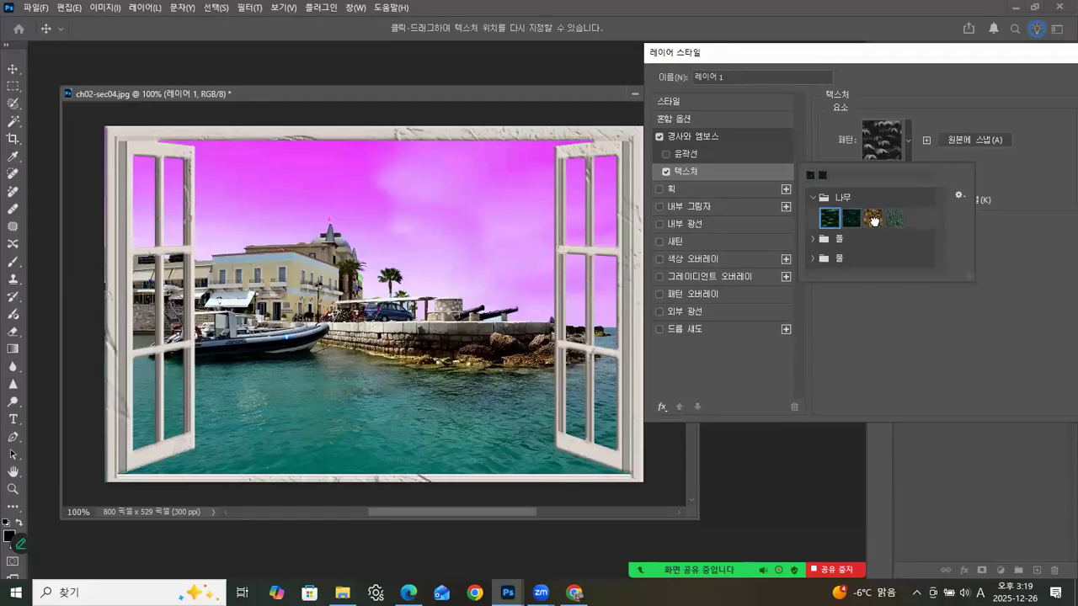
left_click(893, 219)
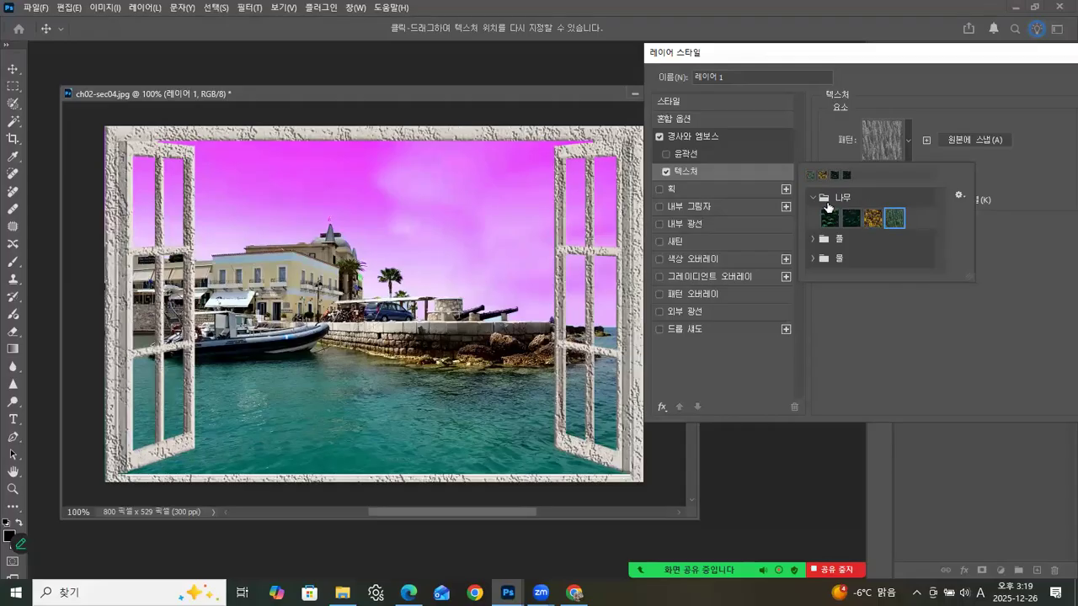
Step: Try the Grass group patterns and the third Tree pattern as the frame's texture, returning to the Tree Tile pattern
left_click(813, 240)
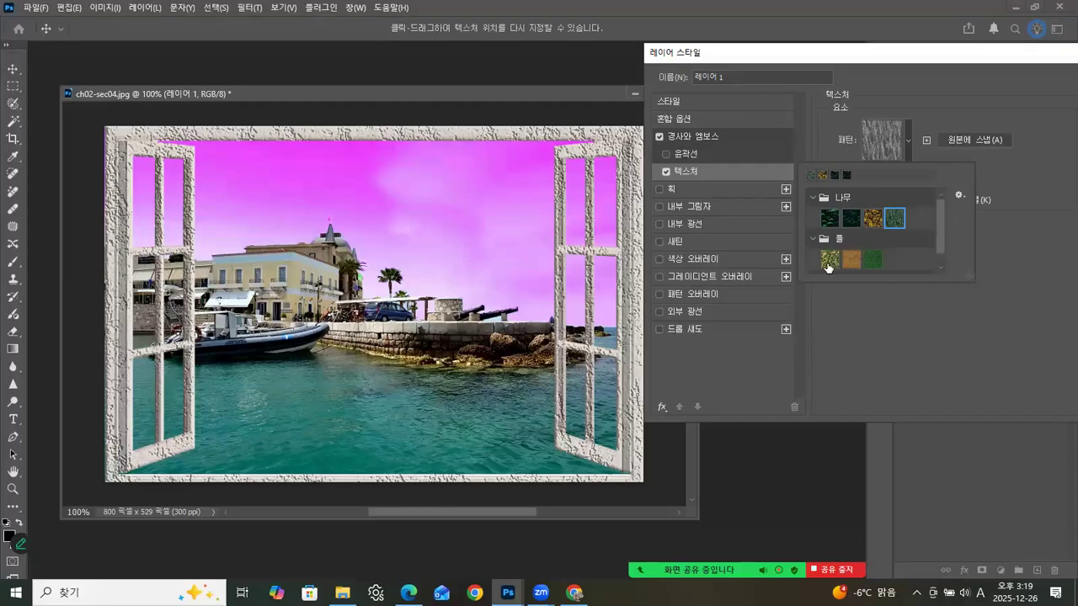
left_click(829, 261)
left_click(850, 264)
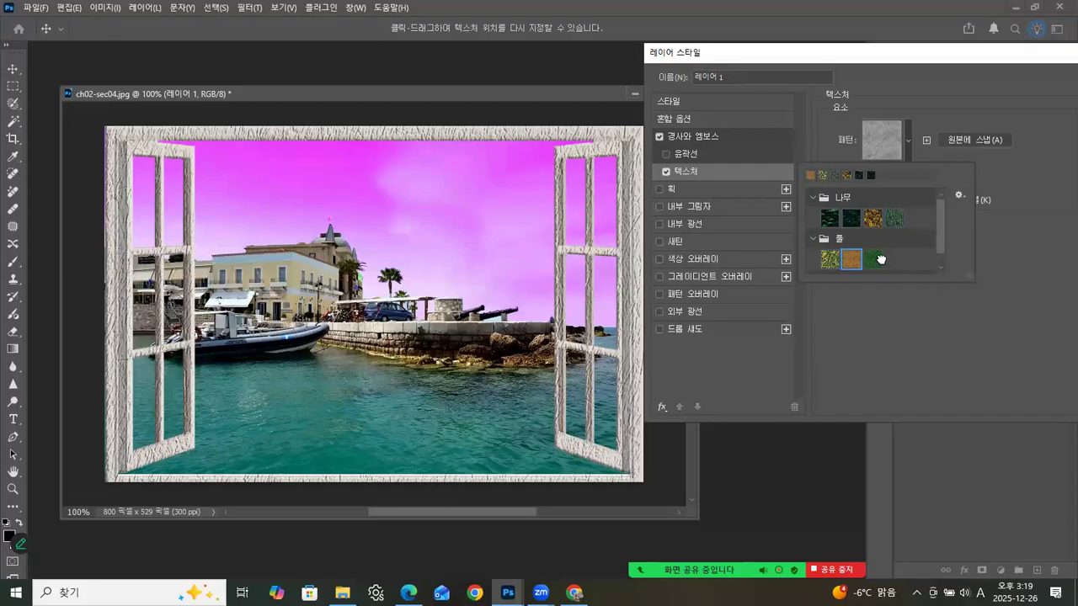
left_click(880, 261)
left_click(846, 259)
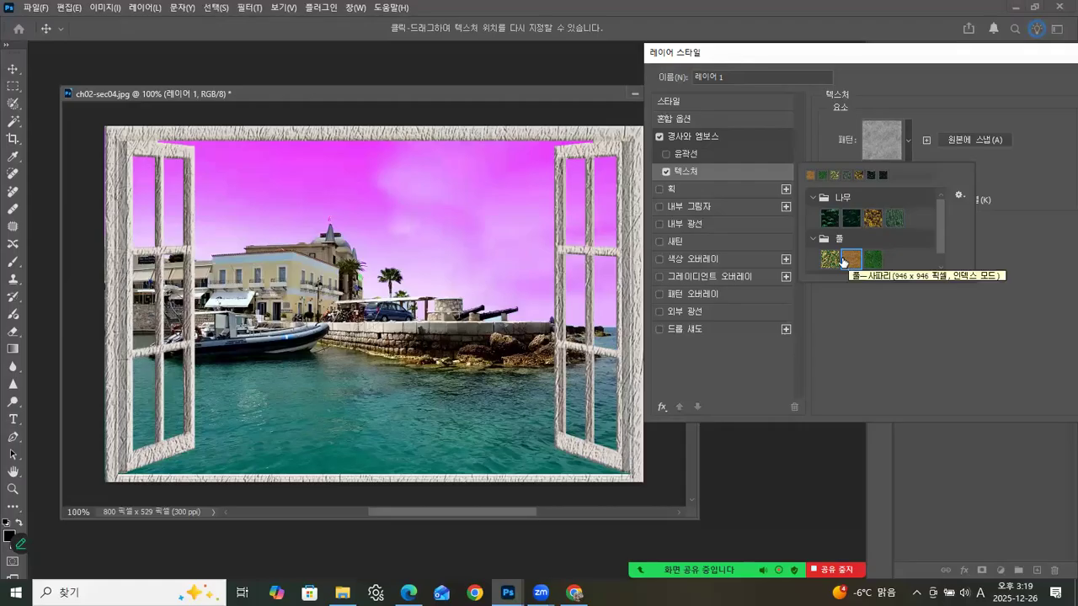
left_click(874, 222)
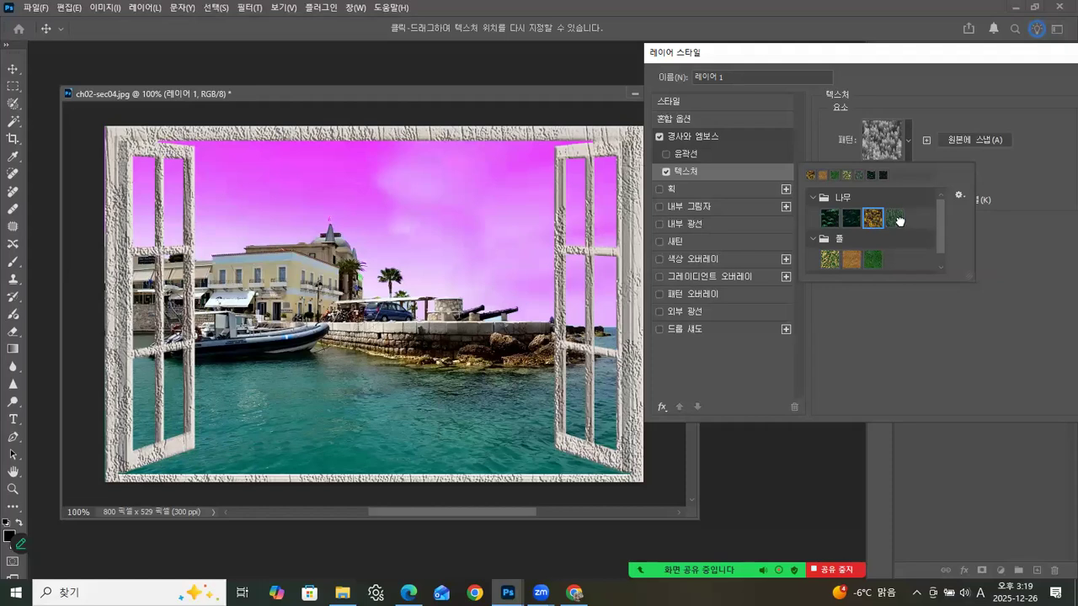
left_click(896, 221)
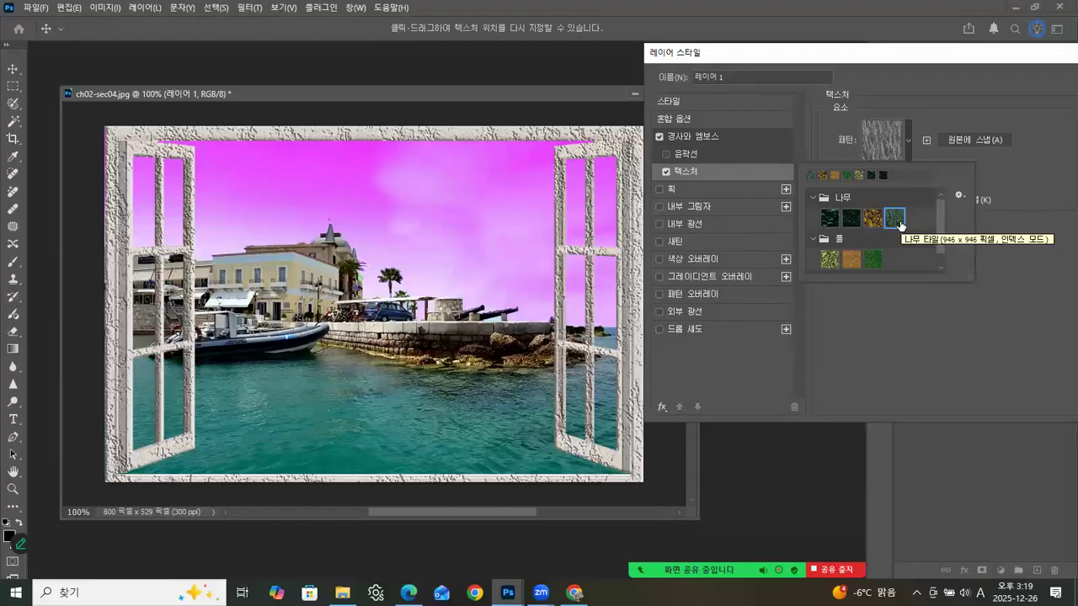
Step: Reduce the scale of the frame's texture and set its depth to +38%
left_click(937, 104)
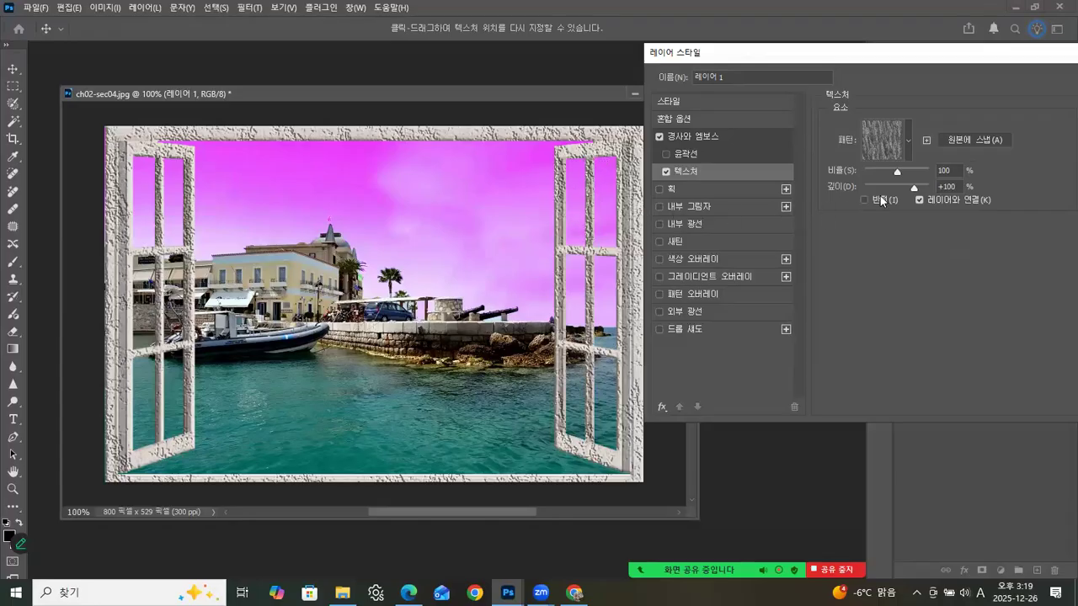
mouse_move(896, 170)
left_mouse_down()
mouse_move(888, 175)
mouse_move(902, 185)
mouse_move(952, 188)
mouse_move(894, 176)
mouse_move(903, 172)
left_mouse_up()
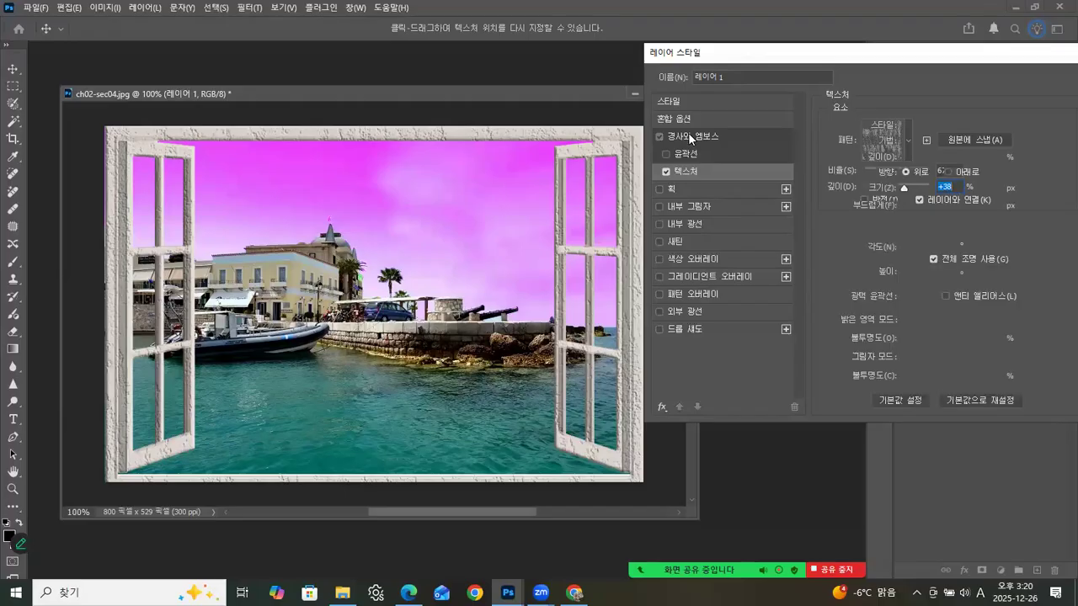
Step: Change the frame's Bevel & Emboss style to Emboss and apply the layer style
left_click(688, 132)
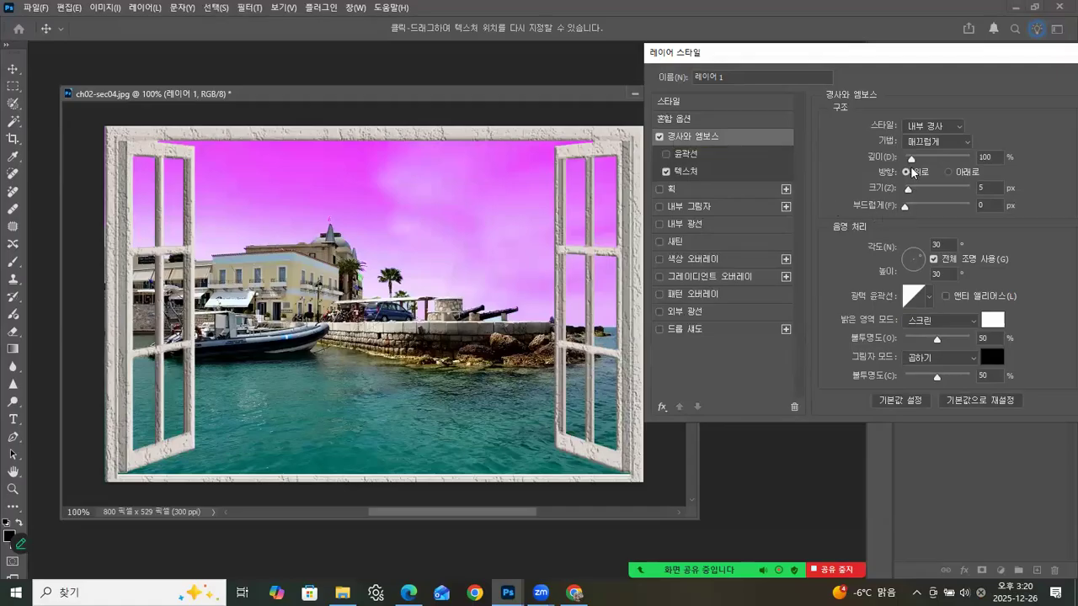
left_click(927, 135)
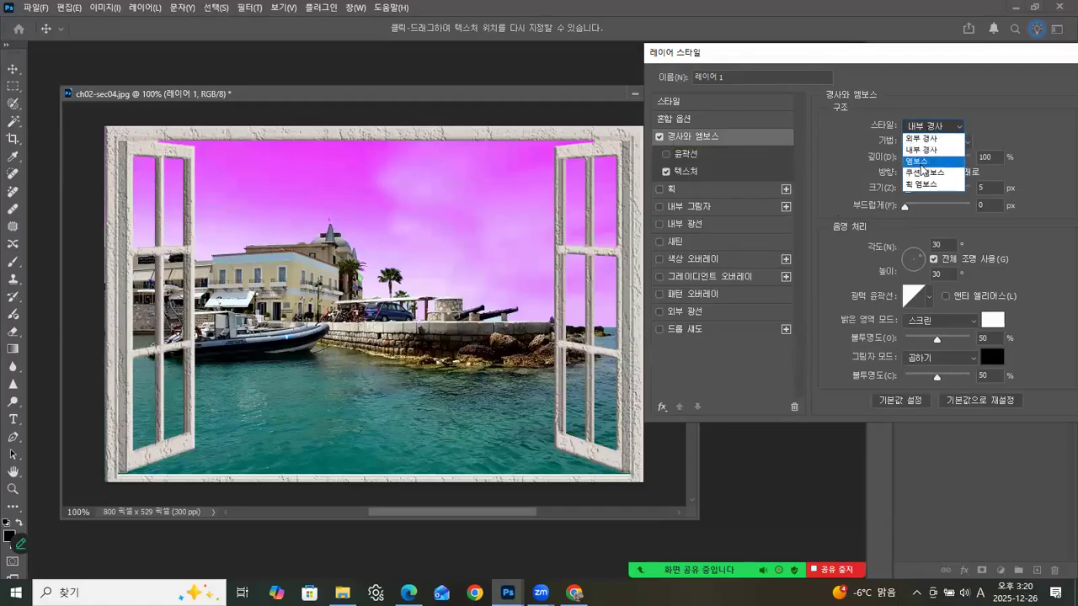
left_click(920, 161)
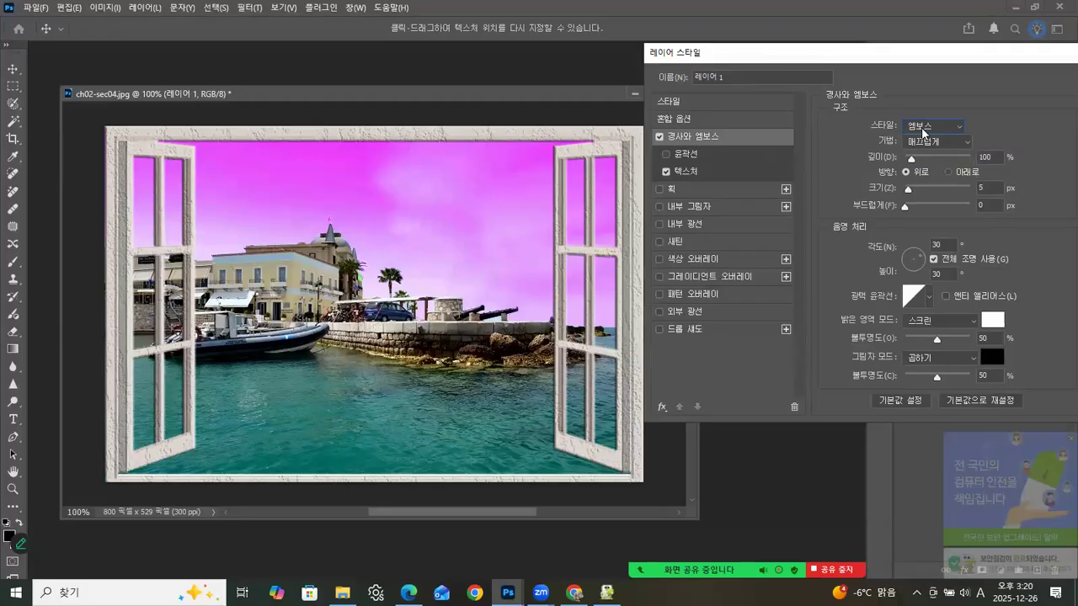
left_click(924, 128)
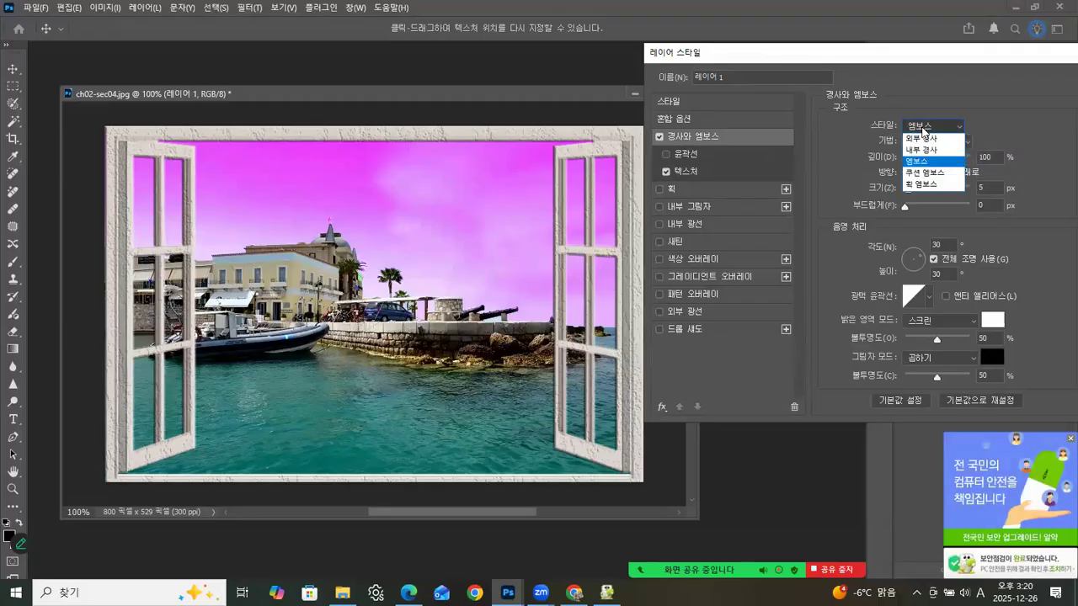
left_click(1062, 440)
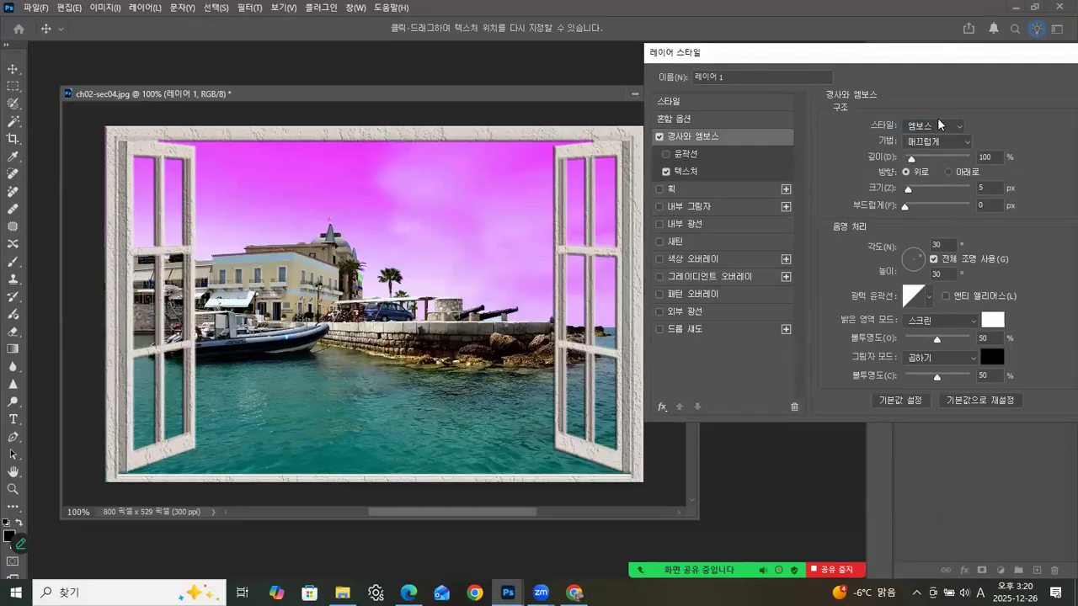
left_click_drag(979, 61, 821, 52)
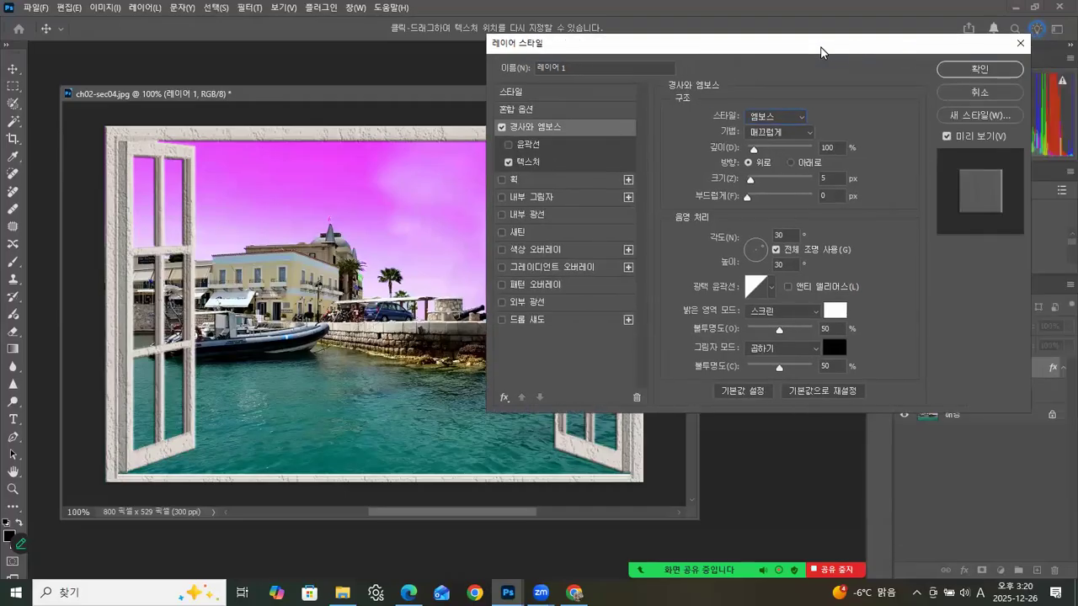
left_click(980, 70)
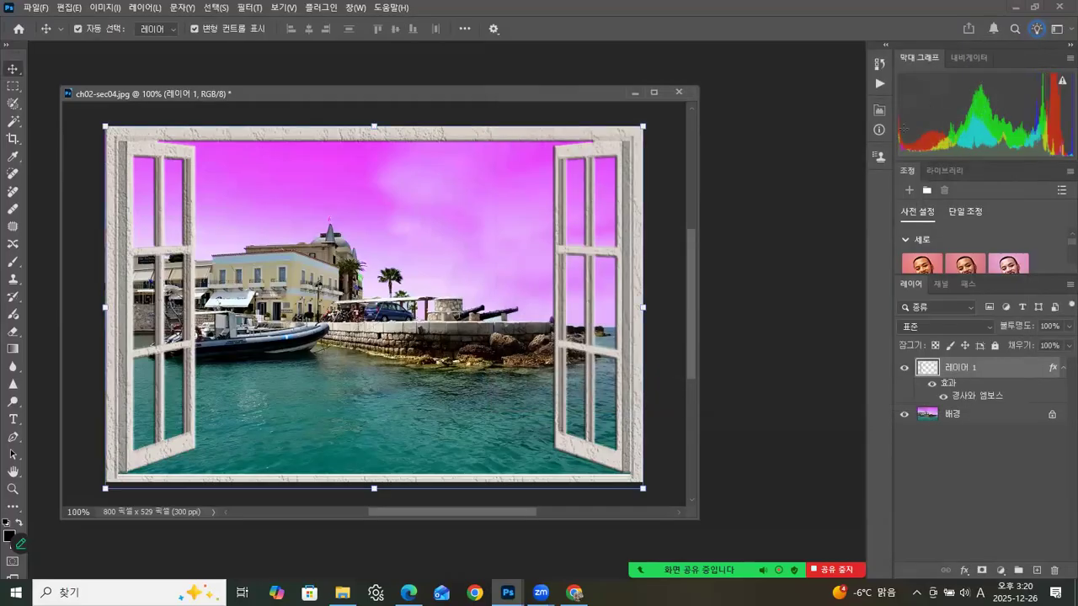
Step: Open Hue/Saturation for the window frame layer, try a hue of +45, and enable Colorize
left_click_drag(504, 88, 477, 75)
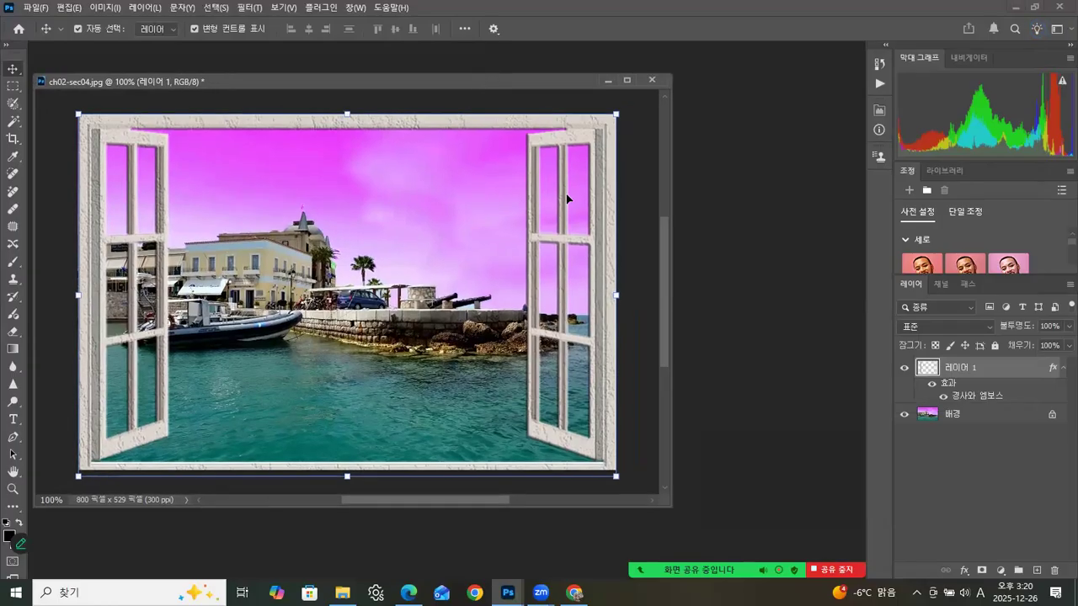
left_click(963, 417)
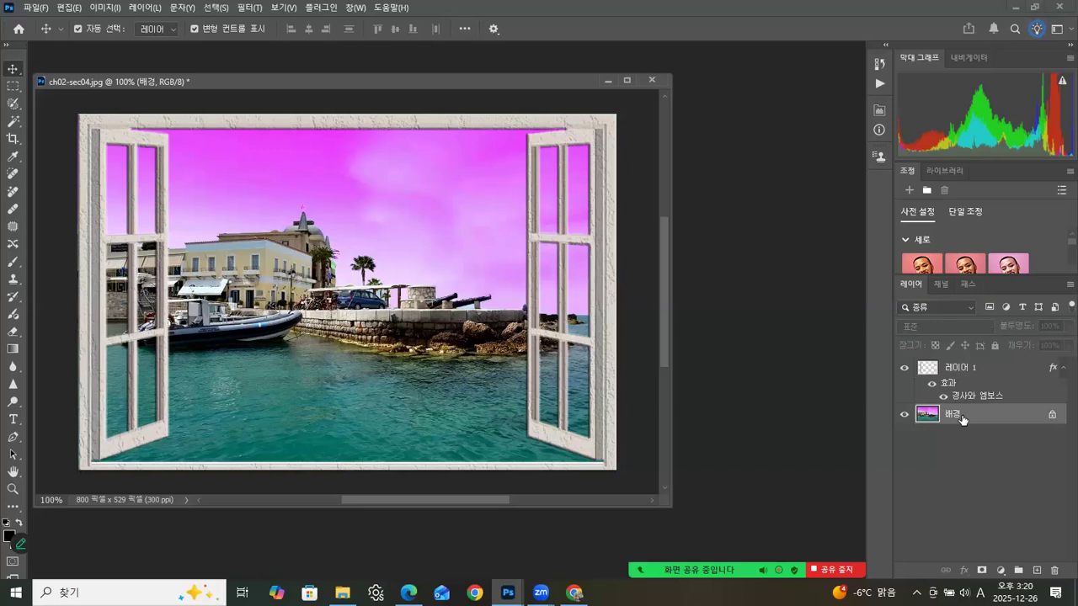
left_click(960, 368)
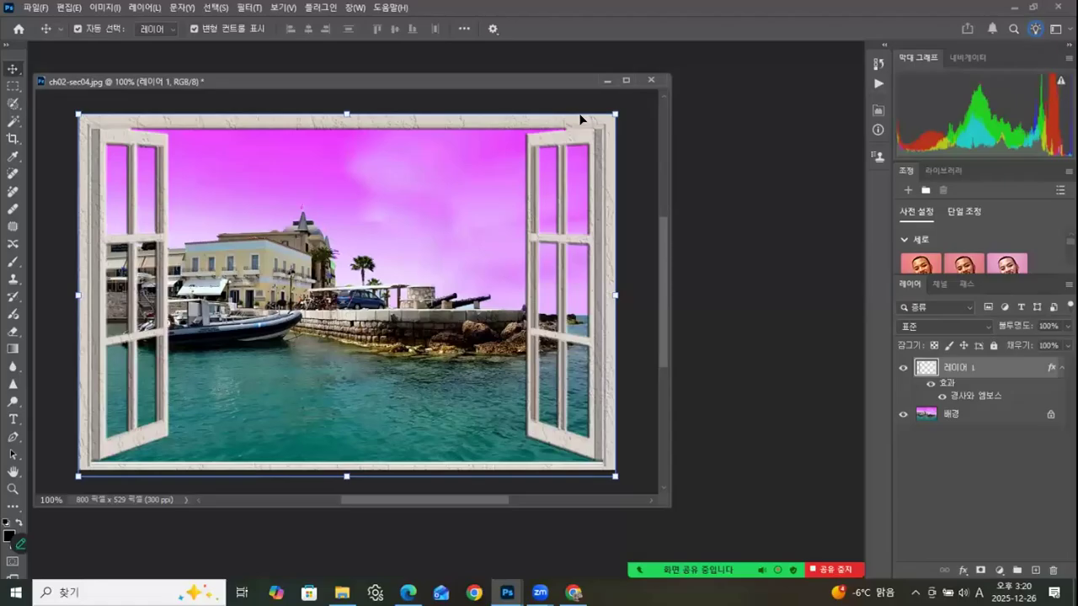
key("ctrl+u")
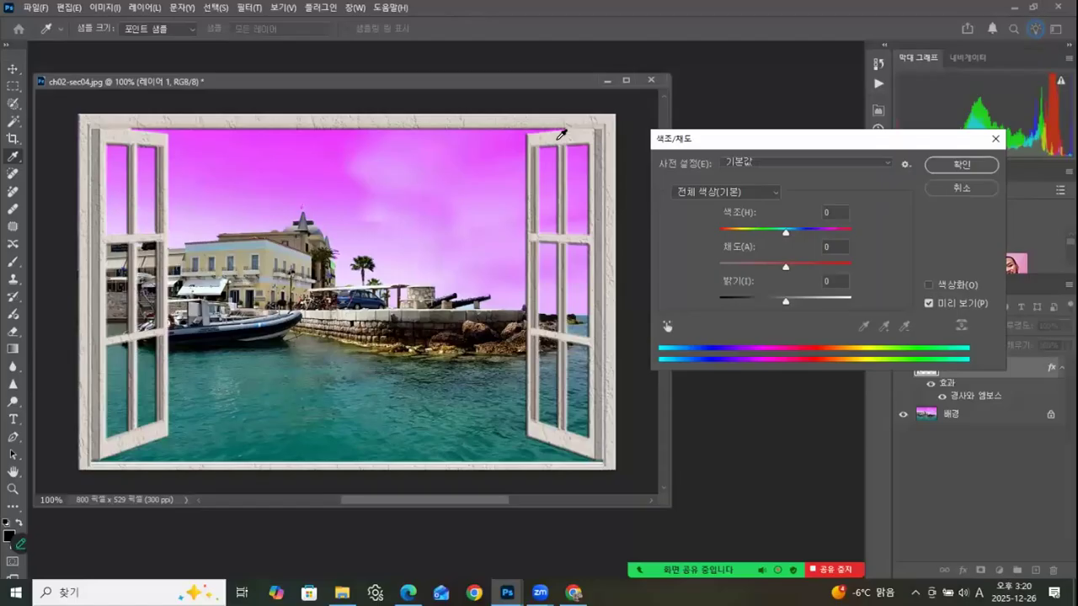
left_click_drag(783, 235, 814, 233)
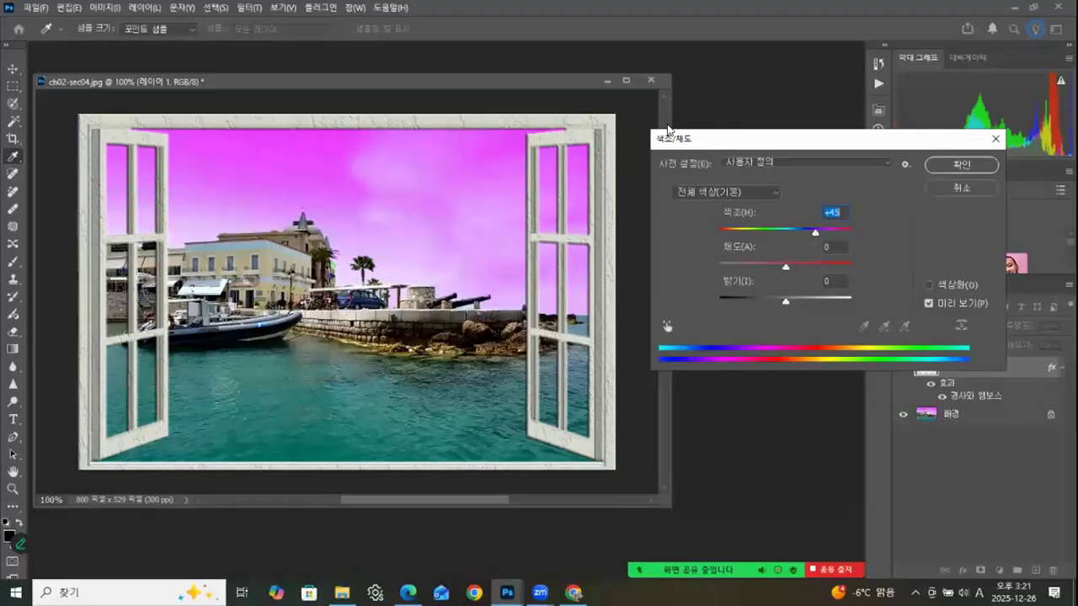
left_click(930, 284)
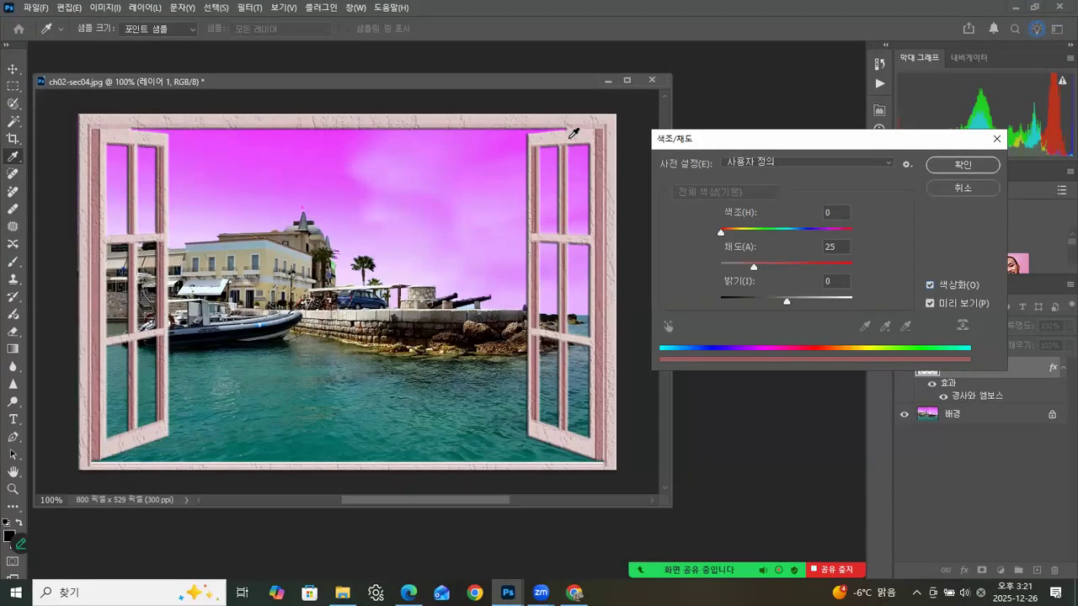
Step: Try tinting the frame orange with saturation 65, lightness -14 and hue 18
left_click(756, 269)
left_click_drag(756, 269, 807, 268)
left_click_drag(789, 305, 777, 303)
left_click_drag(722, 234, 851, 233)
left_click_drag(788, 231, 730, 231)
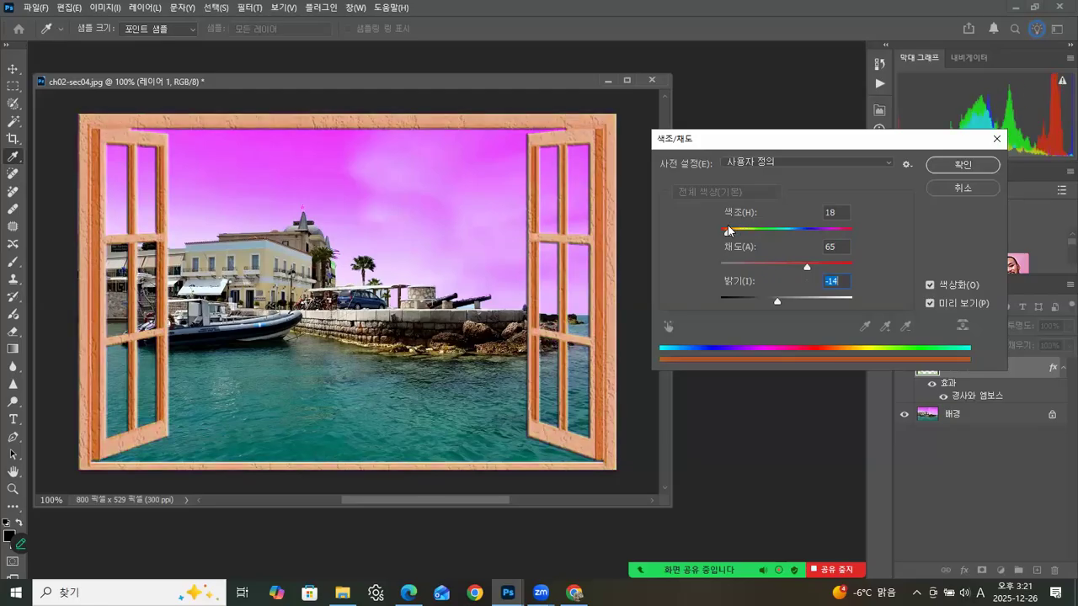
Step: Colorize the frame brown with hue 39, saturation 24 and lightness -40, and apply the adjustment
left_click(730, 231)
left_click_drag(807, 266, 746, 238)
left_click_drag(777, 305, 761, 304)
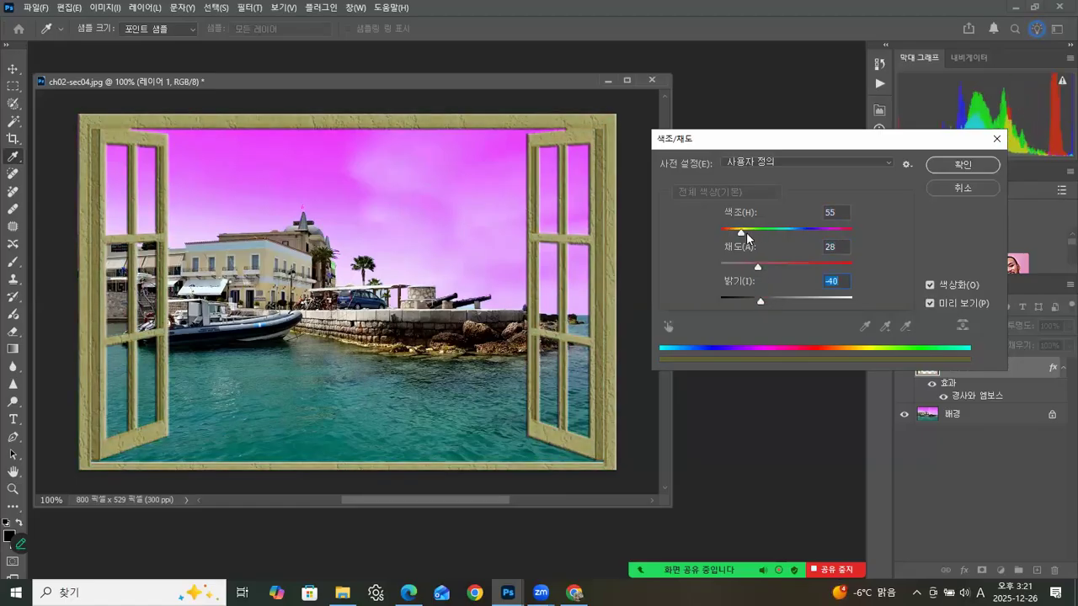
left_click_drag(750, 238, 860, 235)
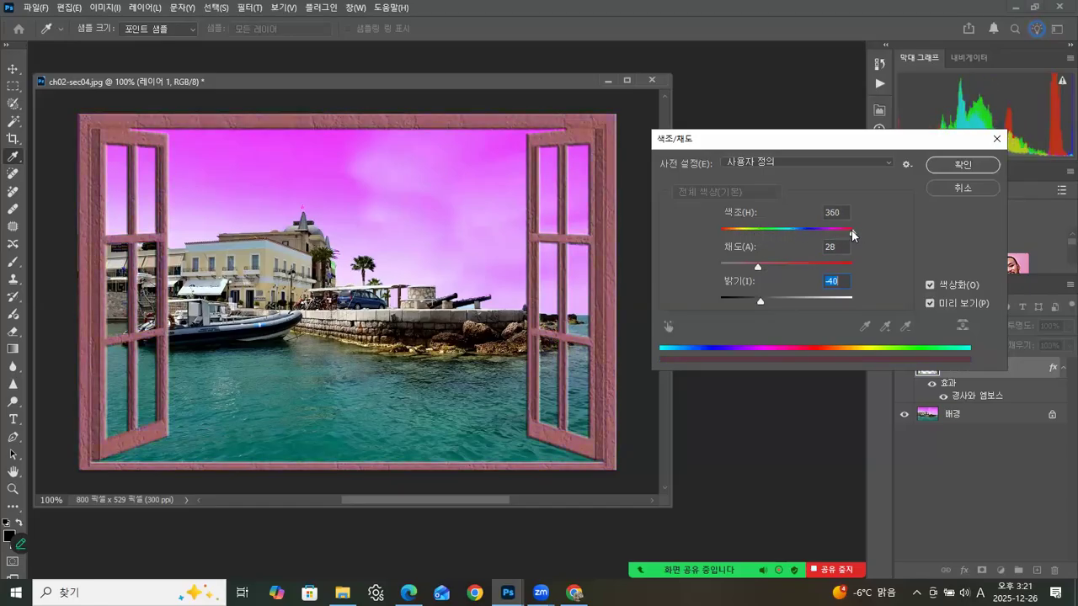
left_click_drag(757, 266, 752, 267)
left_click_drag(858, 233, 735, 232)
left_click(734, 217)
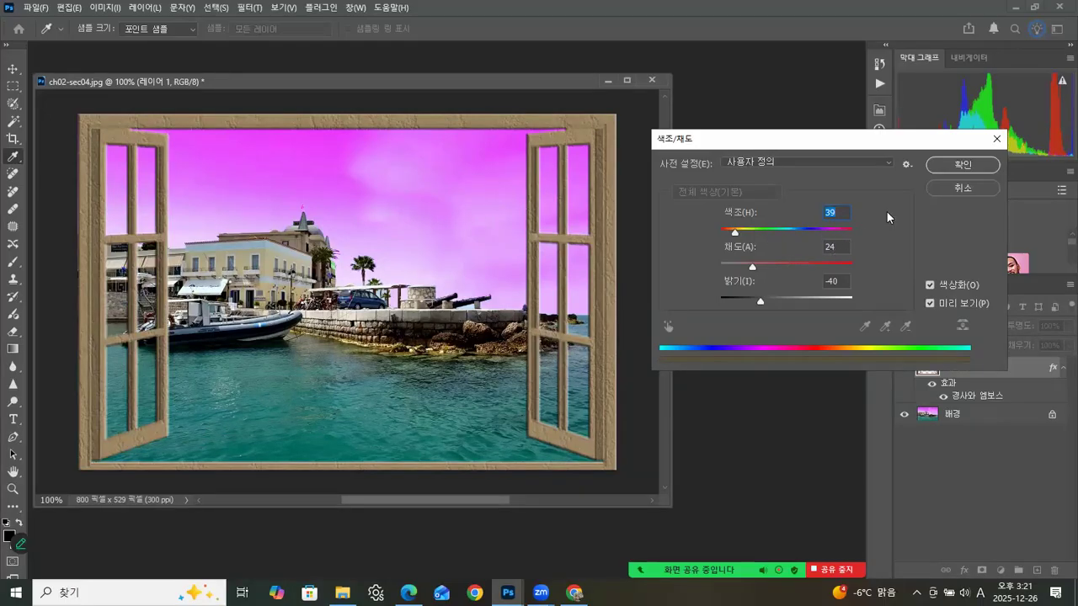
left_click(950, 168)
key("v")
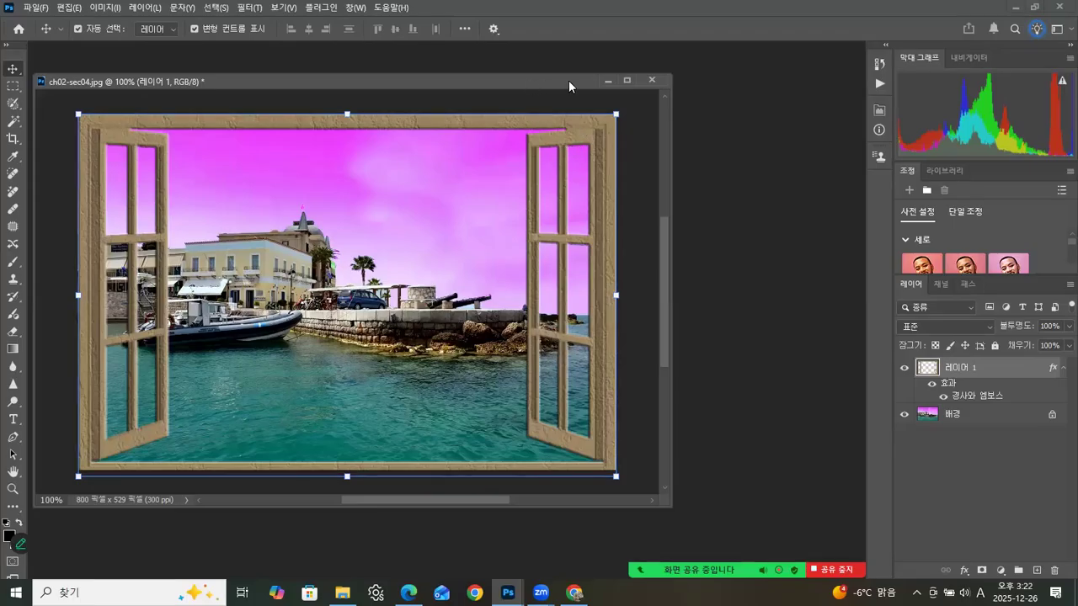
Step: Start saving a copy of the composite and go up to the Photoshop2025 course folder
left_click_drag(568, 80, 640, 79)
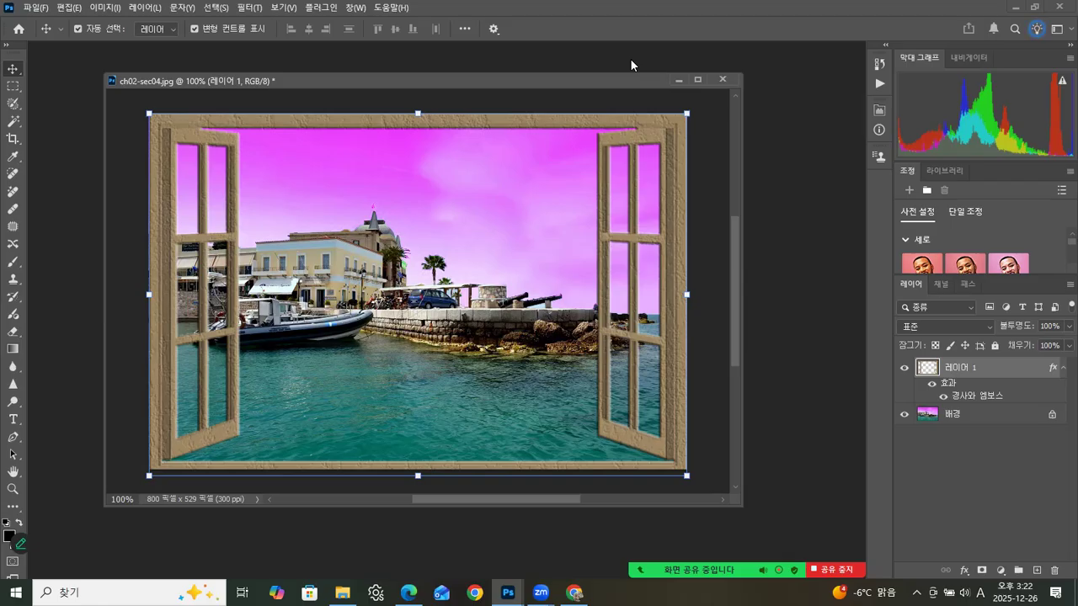
left_click_drag(378, 87, 363, 92)
left_click(37, 7)
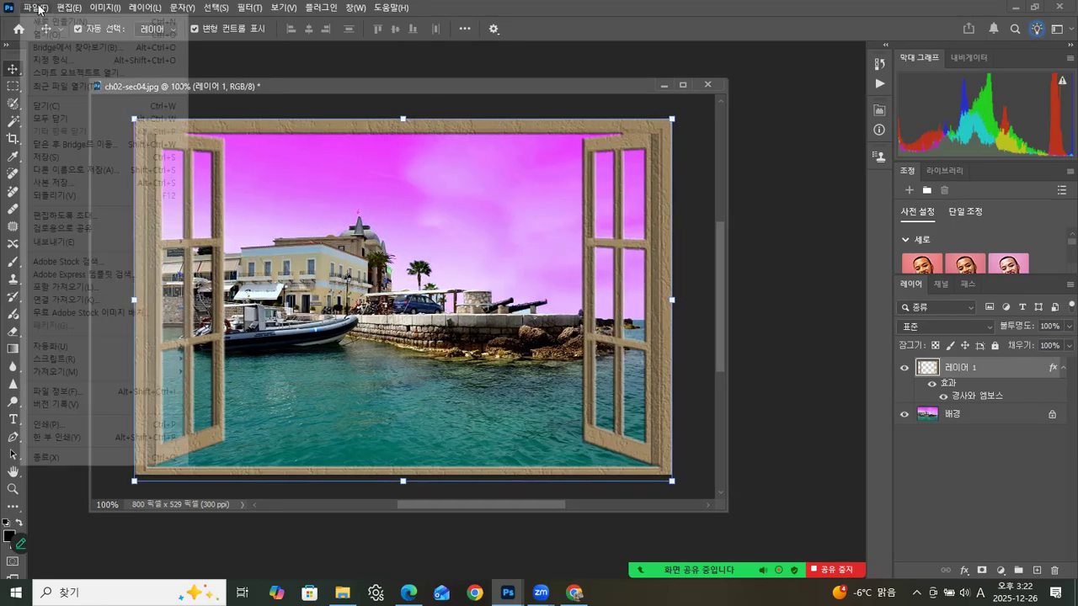
left_click(61, 182)
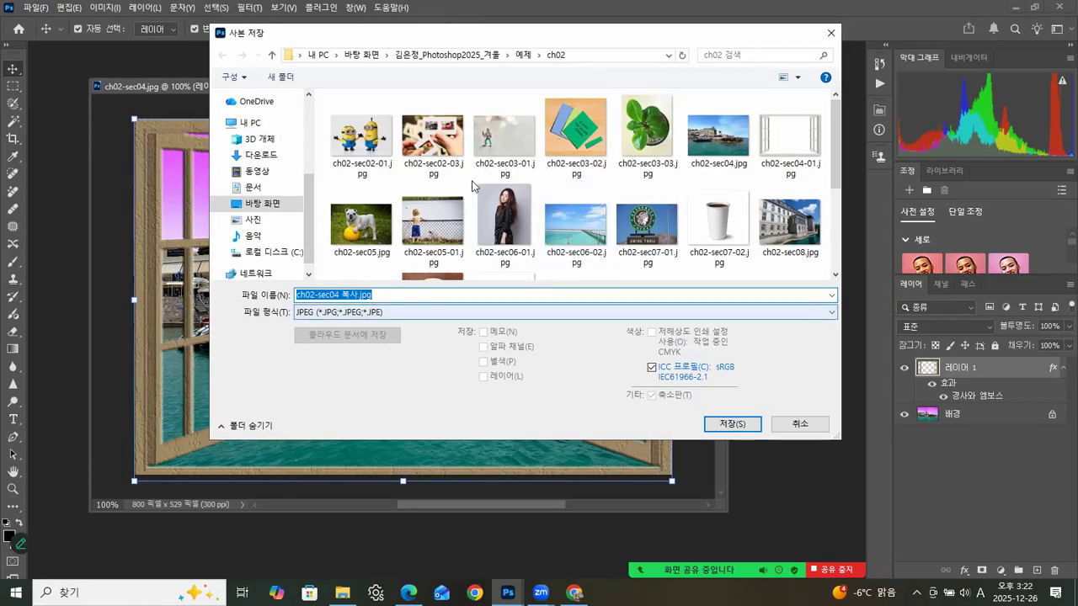
left_click(423, 56)
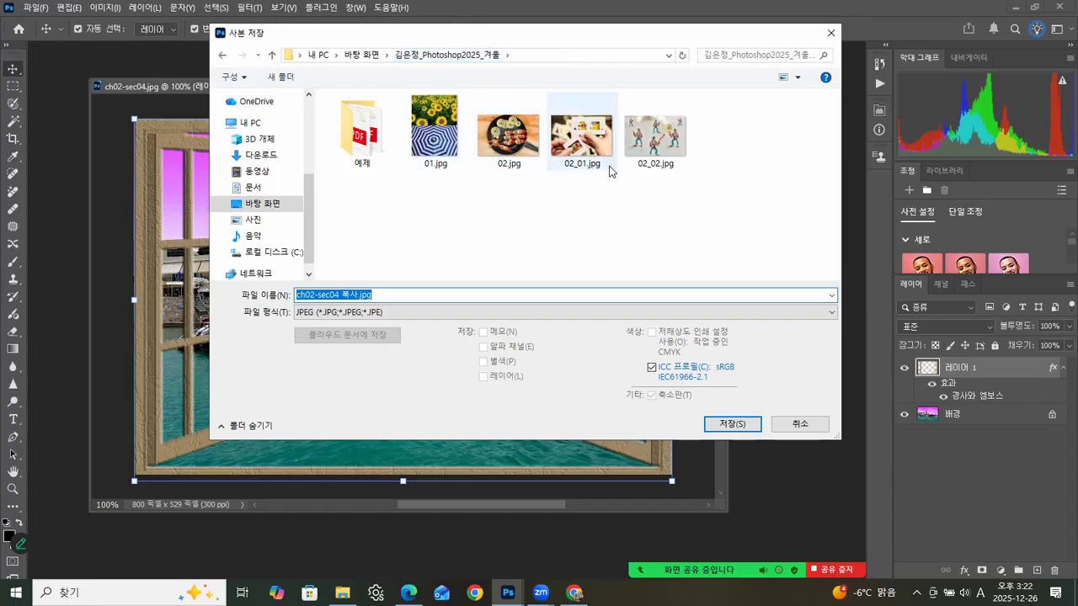
Step: Save the copy as 03.jpg in JPEG format with a reduced image quality
left_click(509, 152)
left_click(323, 294)
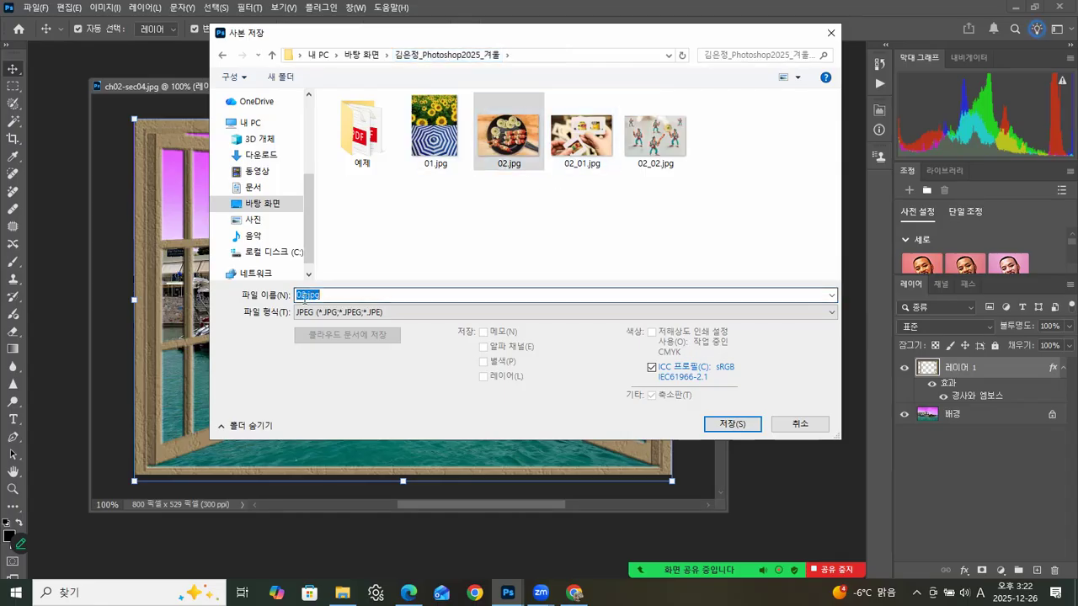
left_click(301, 292)
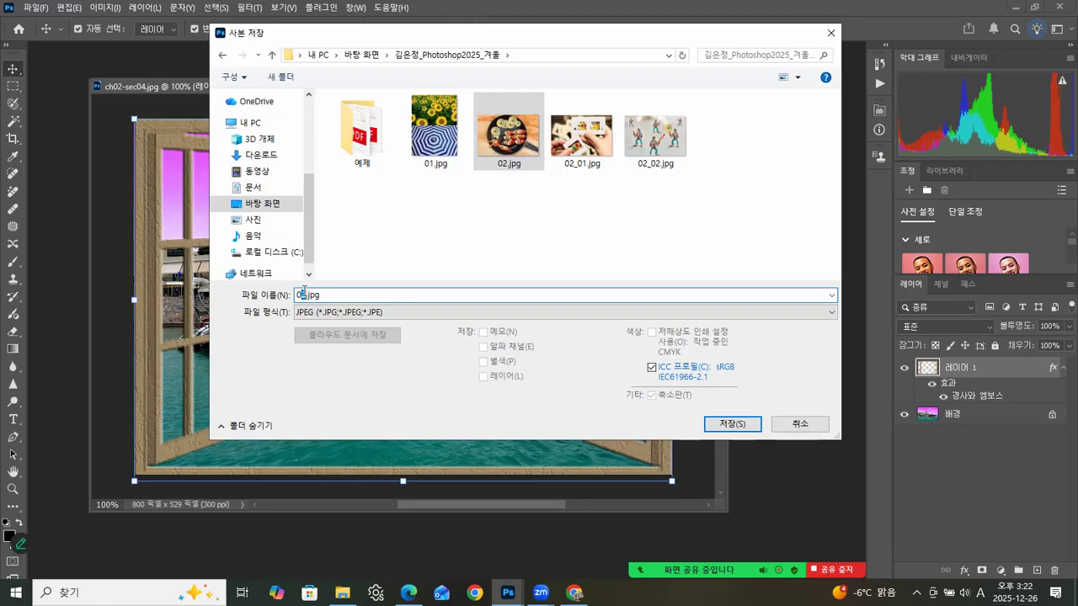
key("Delete")
type("3")
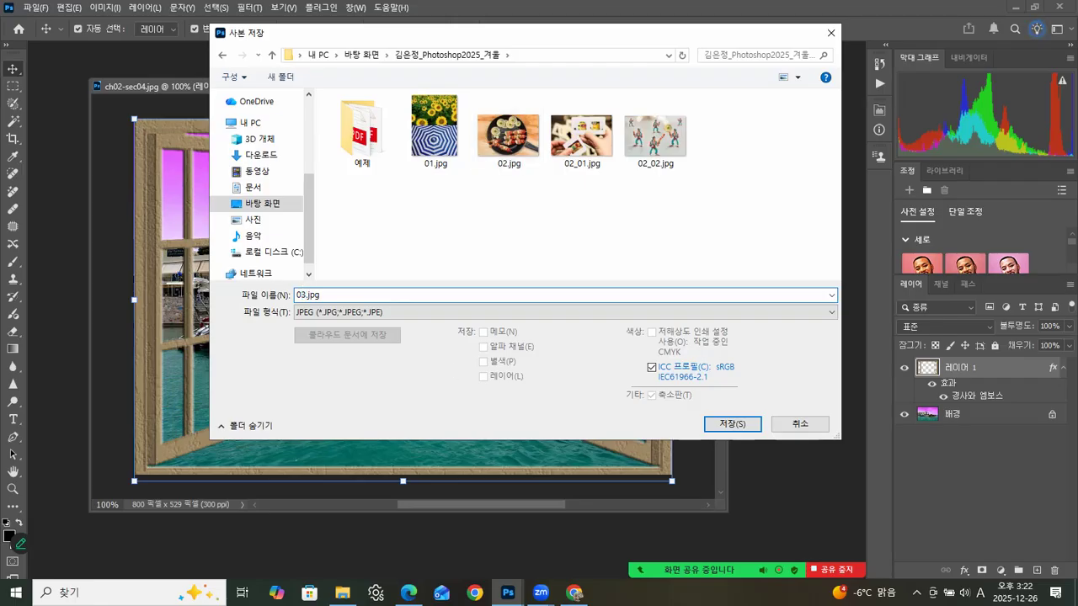
left_click(733, 424)
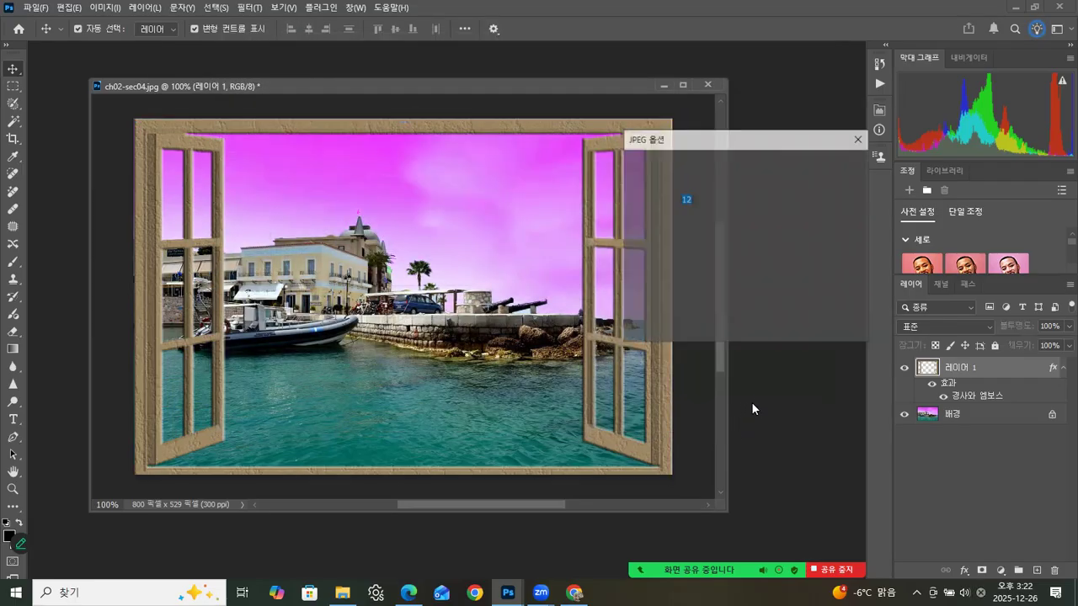
left_click_drag(767, 225, 721, 226)
left_click(812, 161)
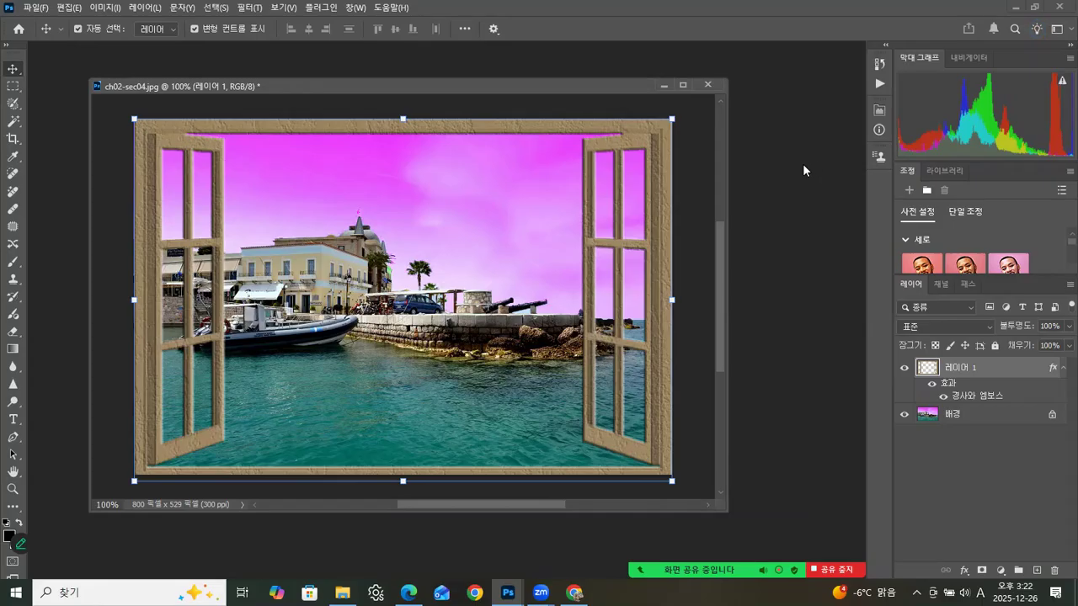
Step: Start saving another copy in the Photoshop2025 course folder and choose the Photoshop (PSD) format
left_click_drag(533, 85, 525, 90)
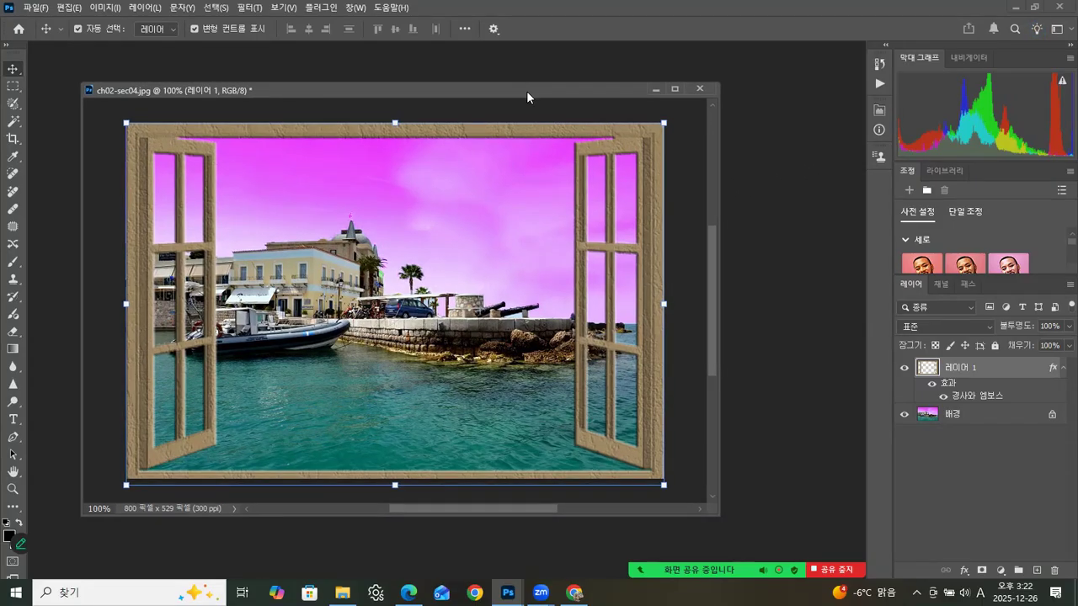
left_click(37, 9)
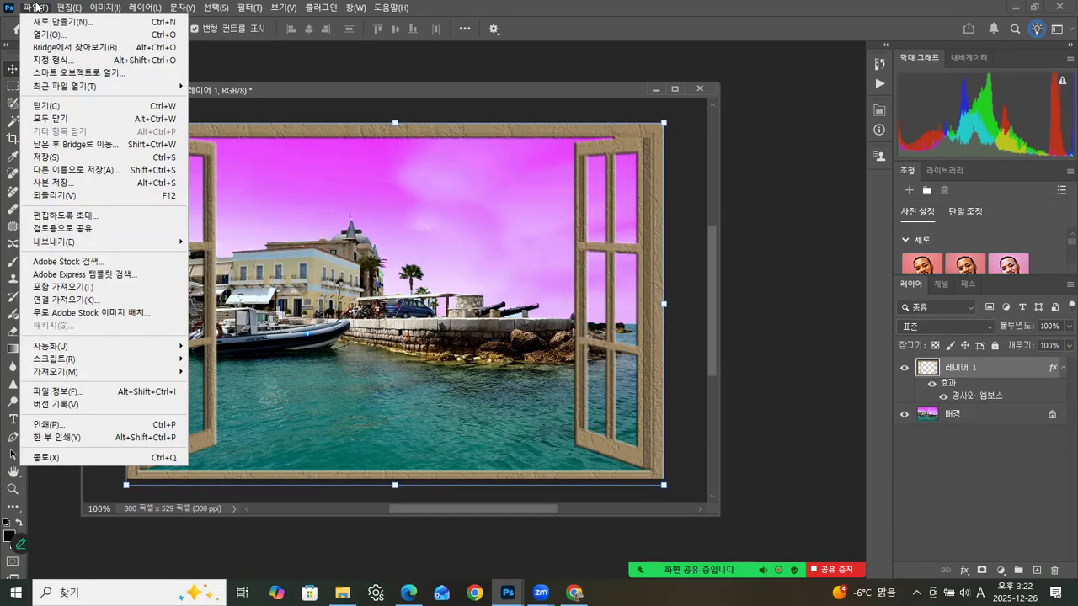
left_click(49, 185)
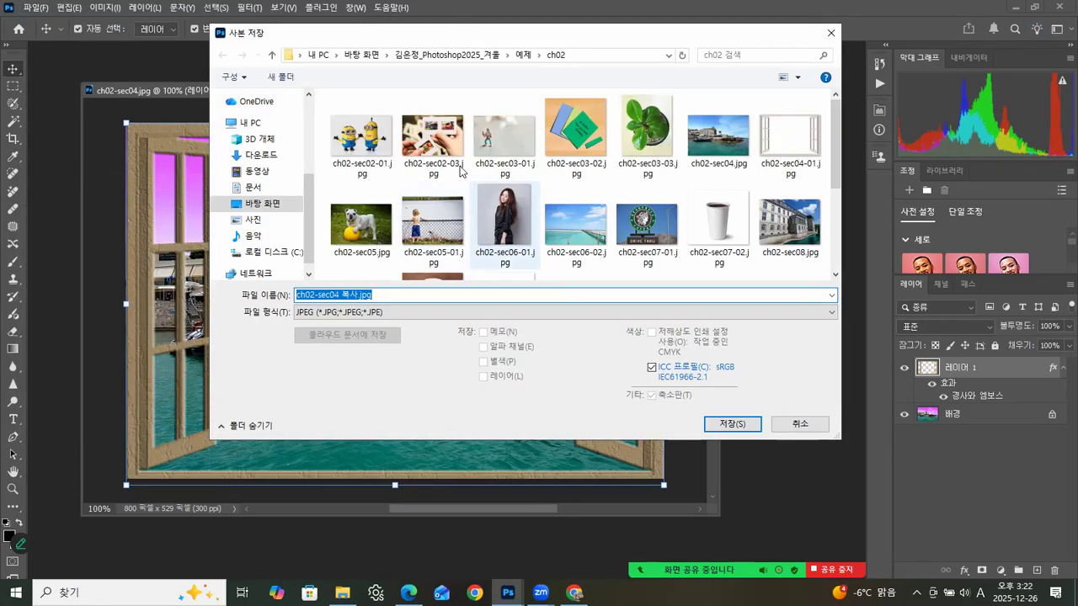
left_click(450, 55)
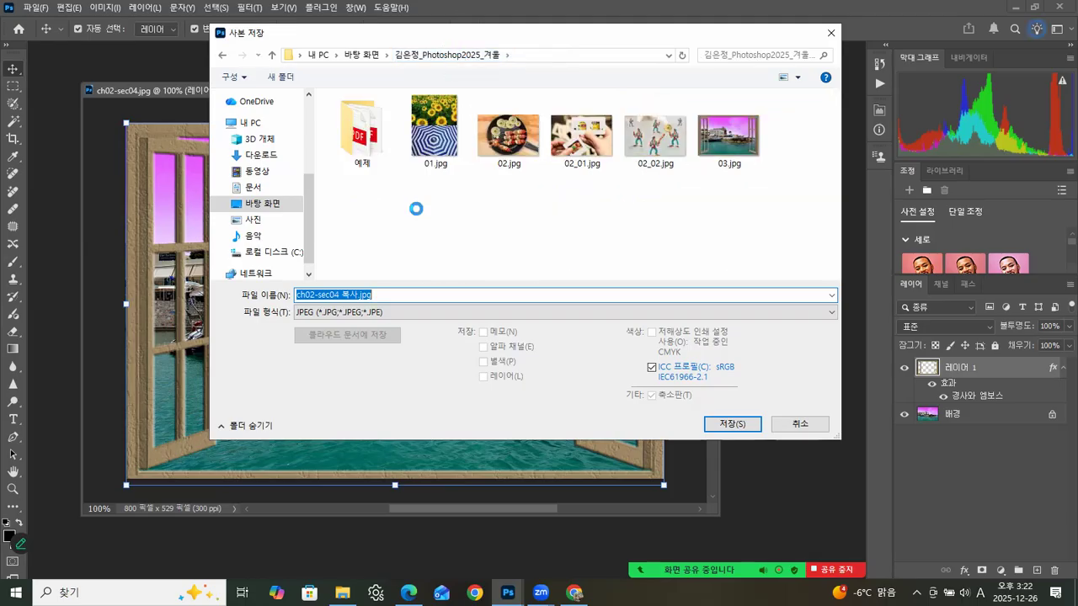
left_click(366, 313)
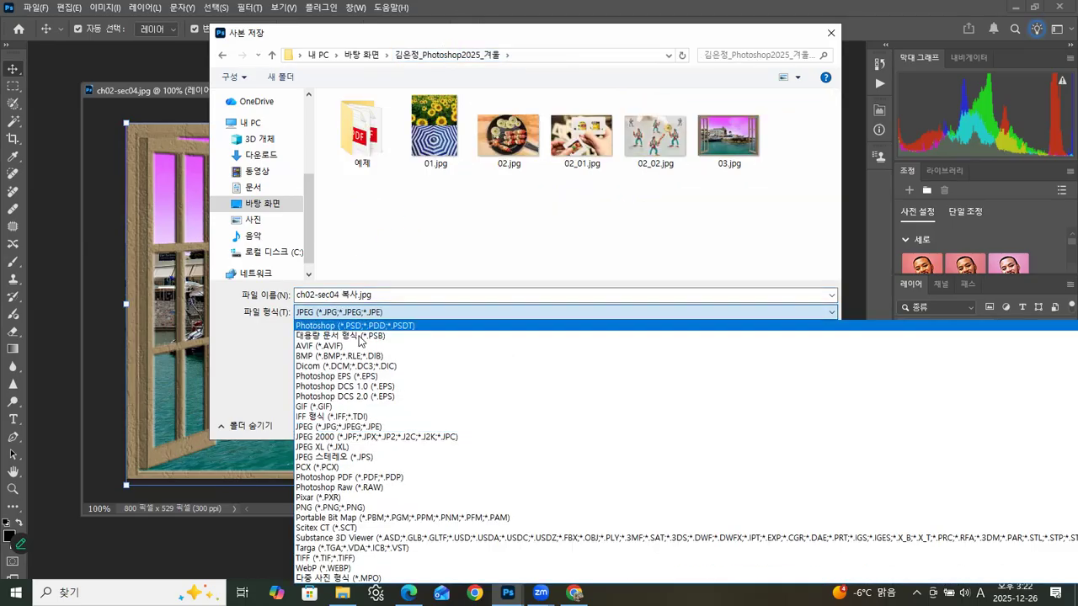
left_click(364, 326)
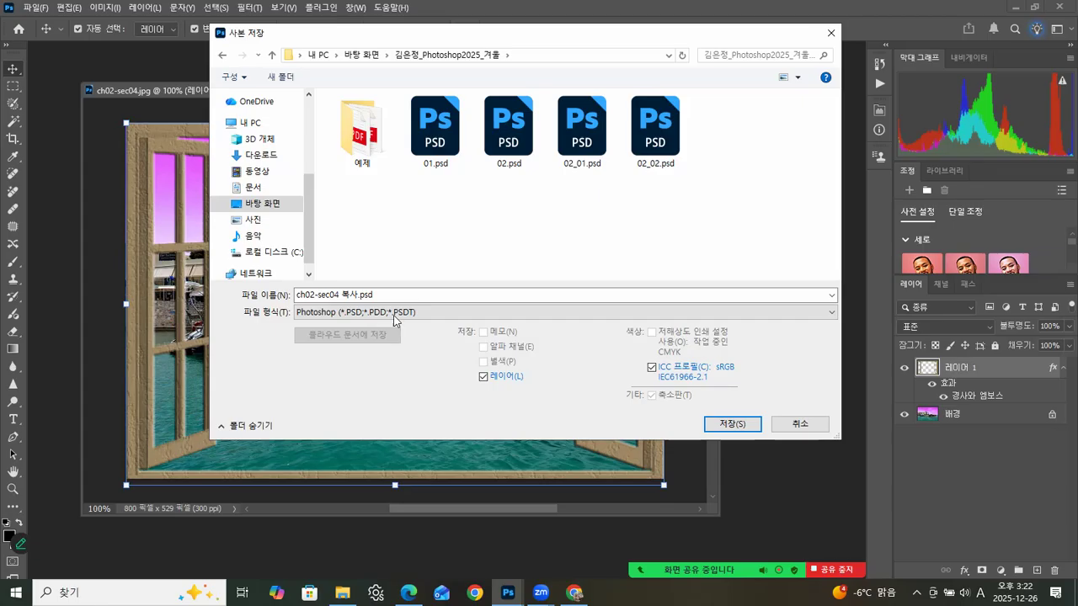
Step: Name the layered copy 03.psd and save it
left_click(508, 169)
left_click(363, 295)
left_click(301, 295)
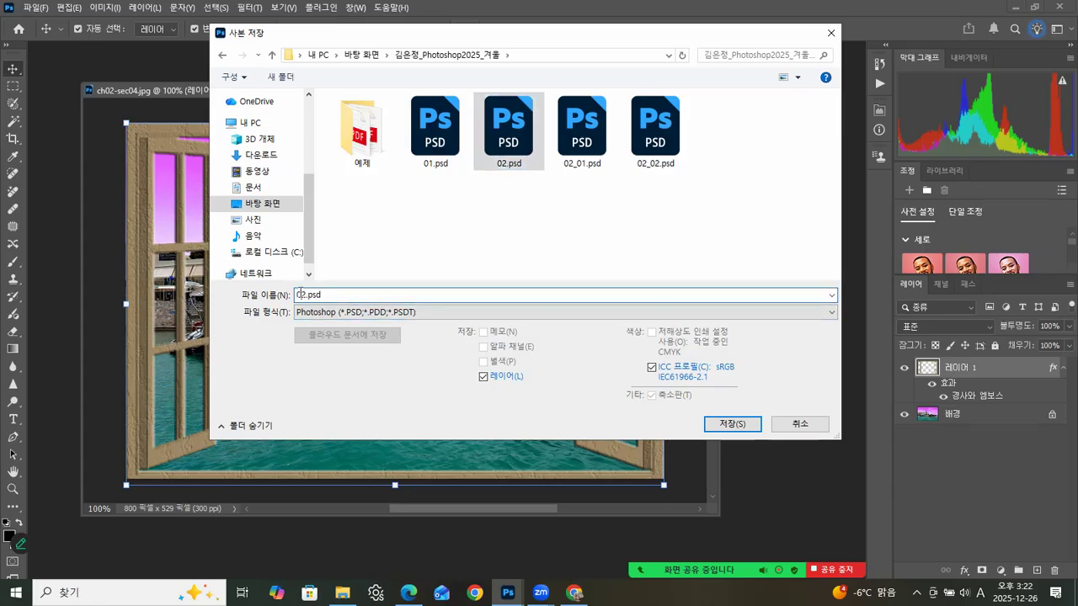
left_click_drag(308, 295, 264, 294)
type("0")
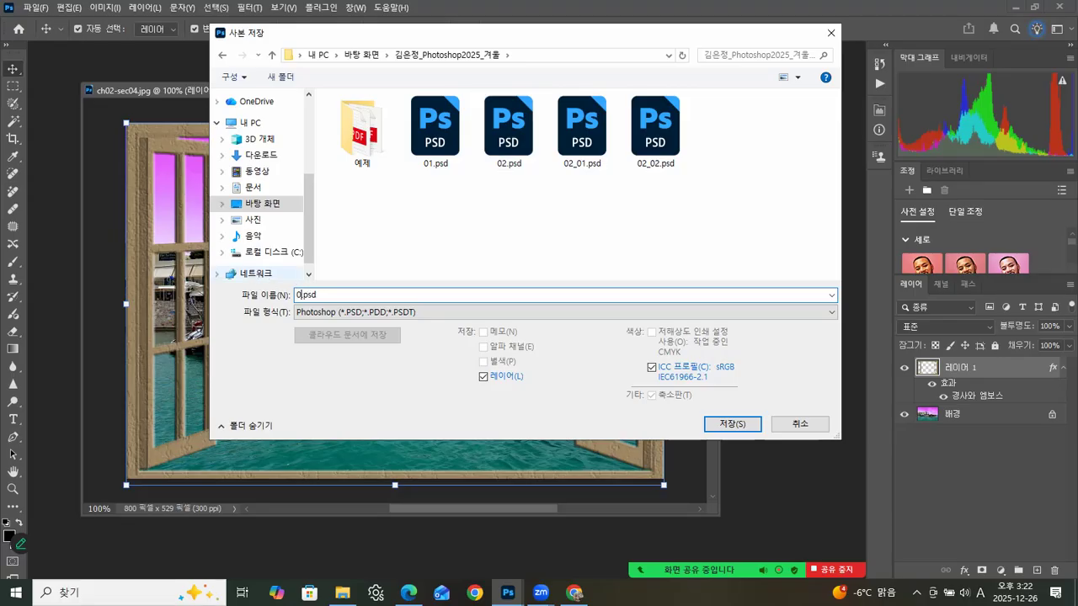
left_click(719, 421)
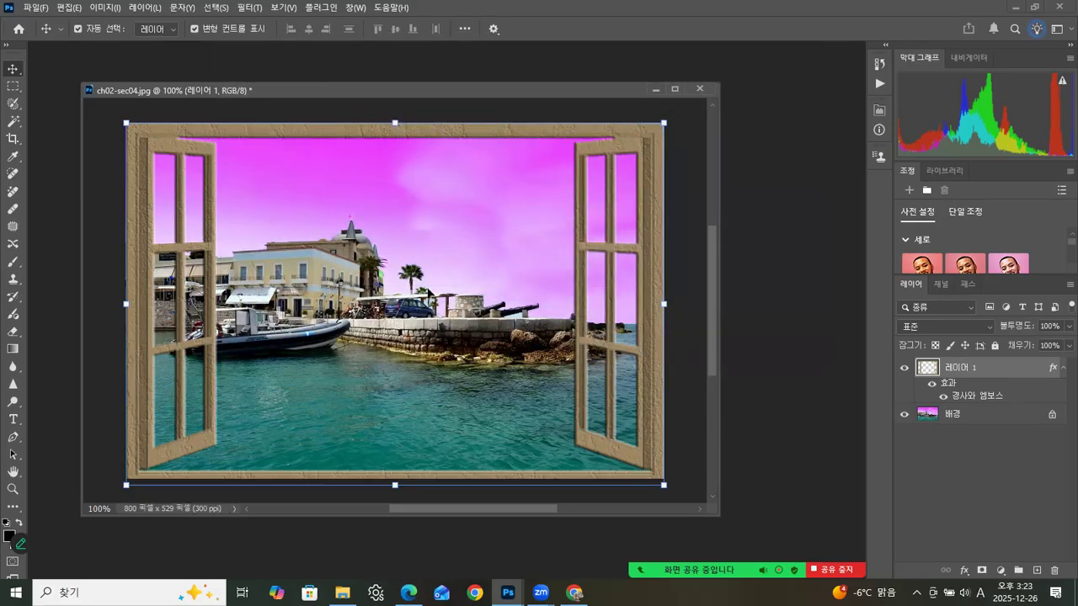
left_click_drag(395, 95, 402, 89)
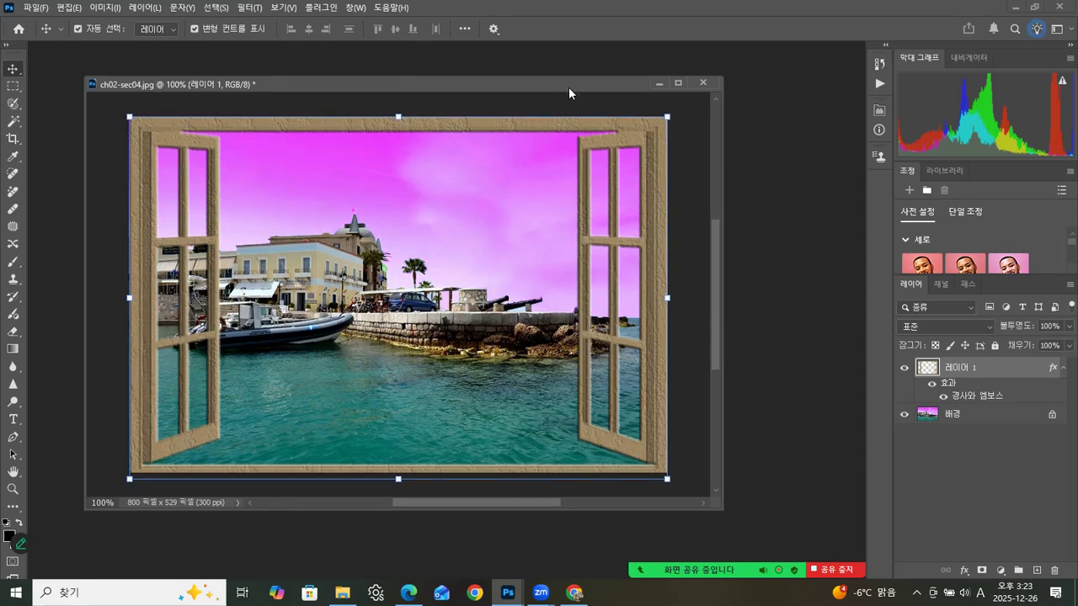
left_click_drag(569, 87, 575, 92)
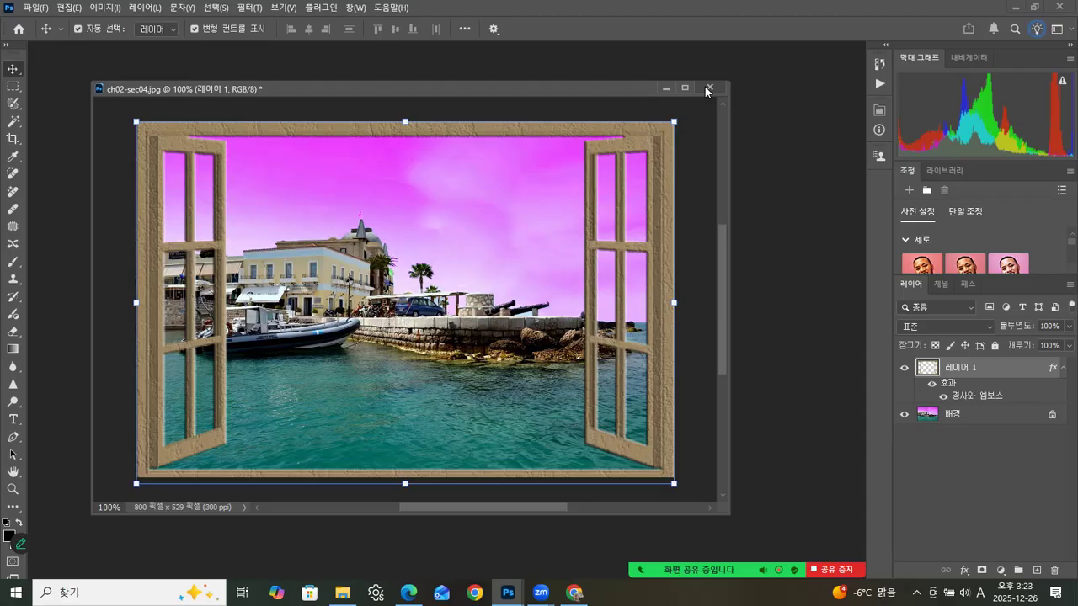
left_click(708, 87)
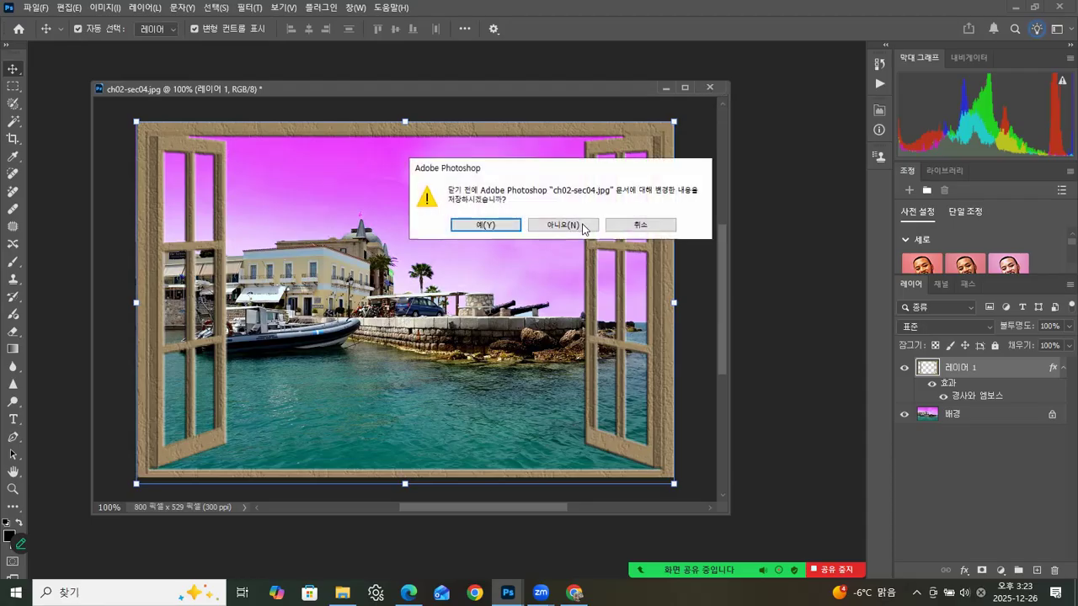
left_click(485, 225)
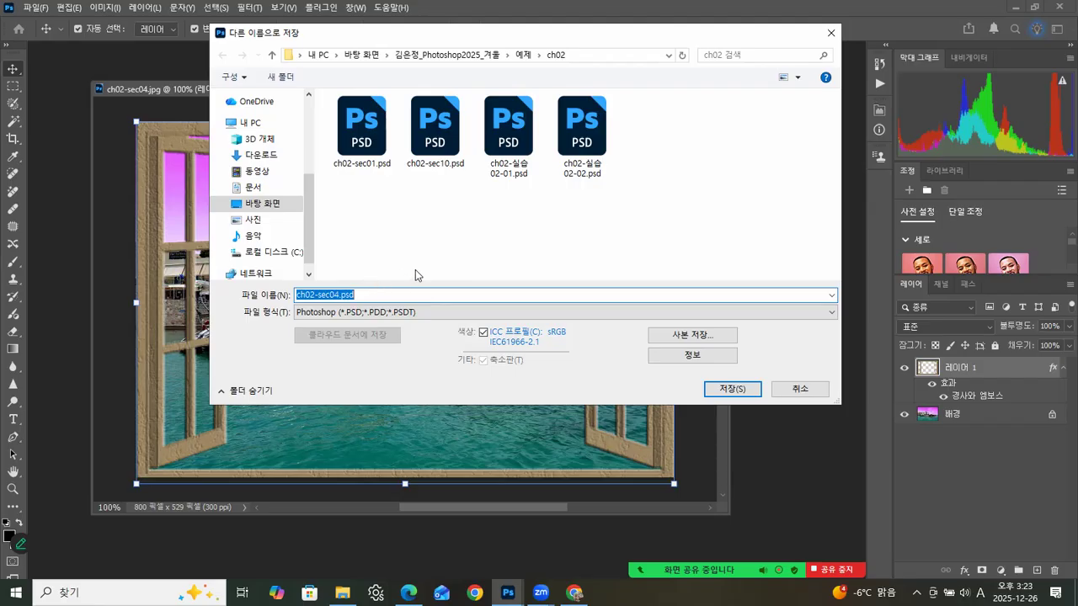
left_click(800, 388)
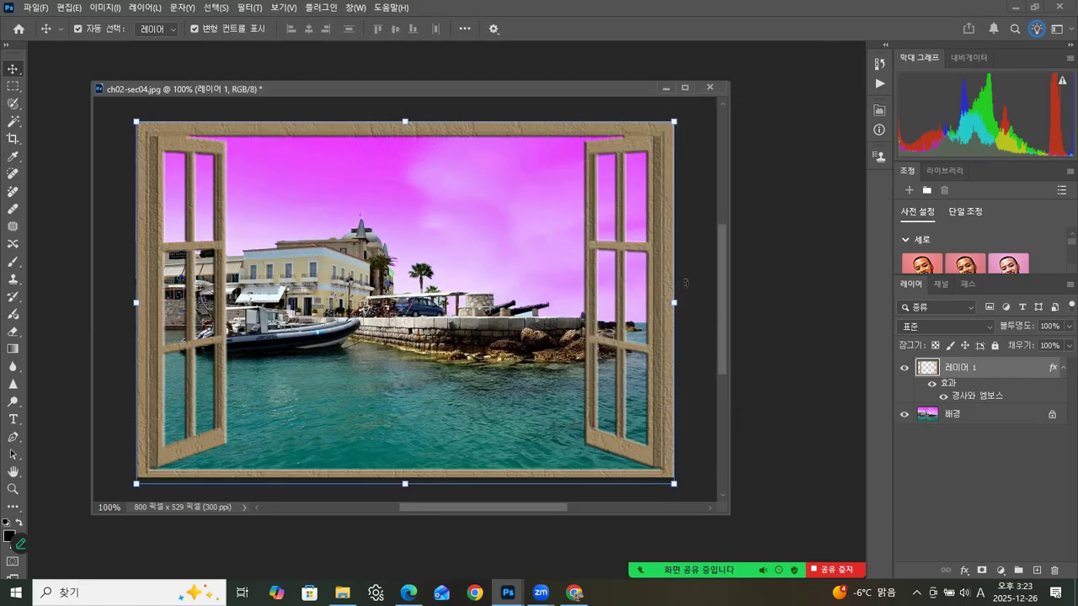
Step: Close the window-frame composite document without saving its changes
left_click(710, 88)
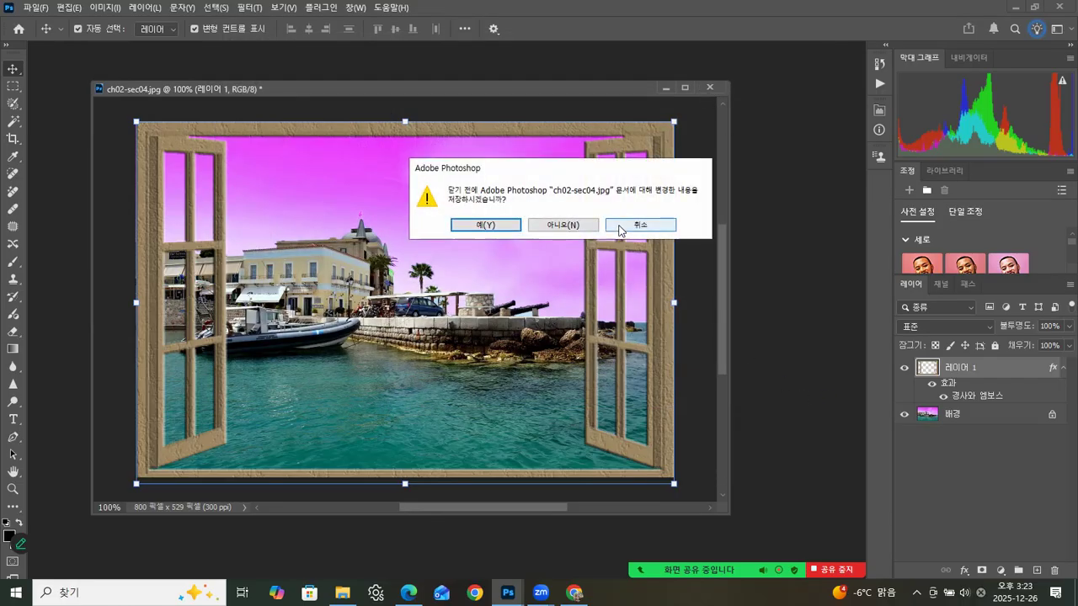
left_click(620, 228)
left_click(708, 86)
left_click(563, 224)
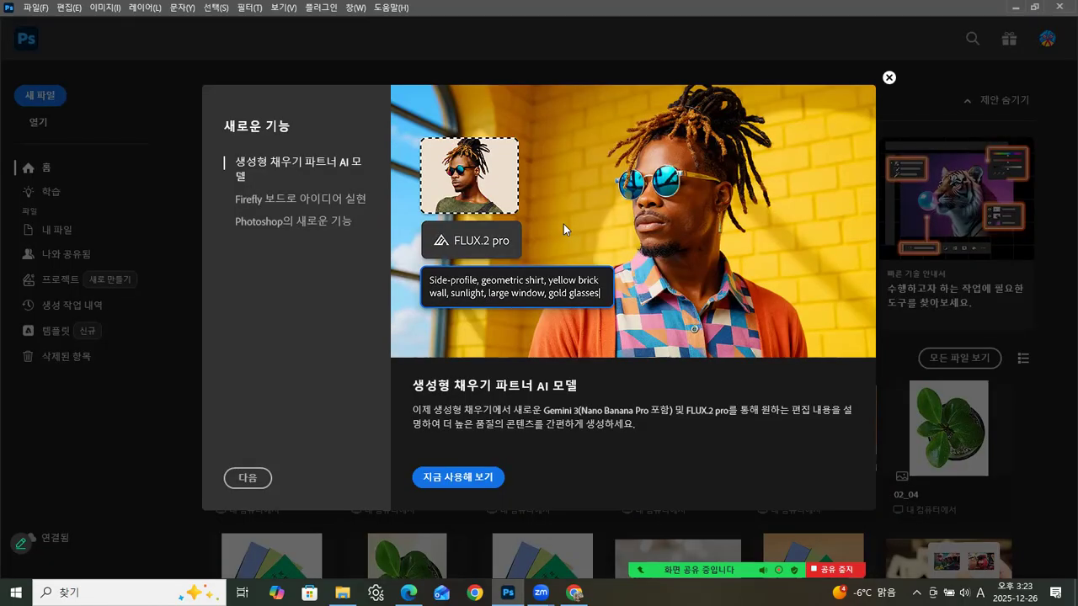
Step: Open ch02-sec05-01.jpg from the ch02 folder and float the boy photo in its own window
left_click(343, 593)
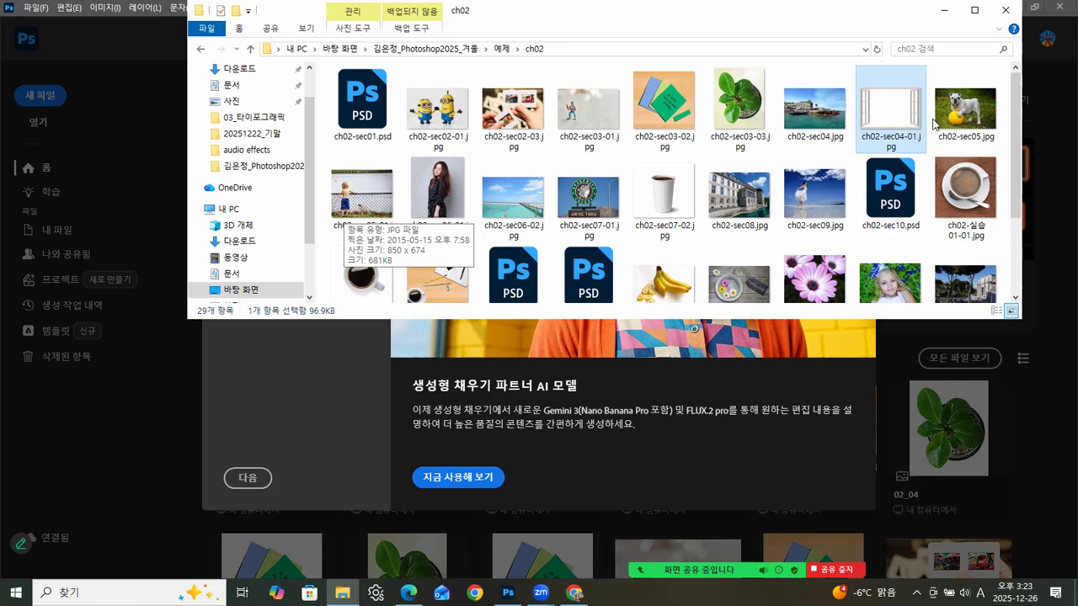
left_click(352, 201)
left_click_drag(324, 224, 132, 444)
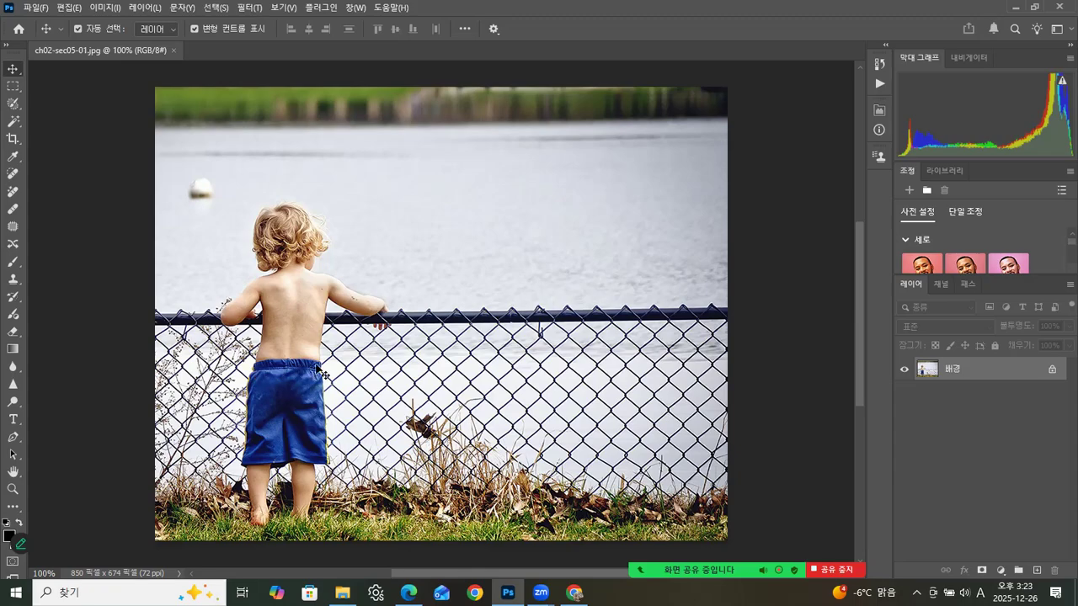
left_click_drag(160, 54, 339, 59)
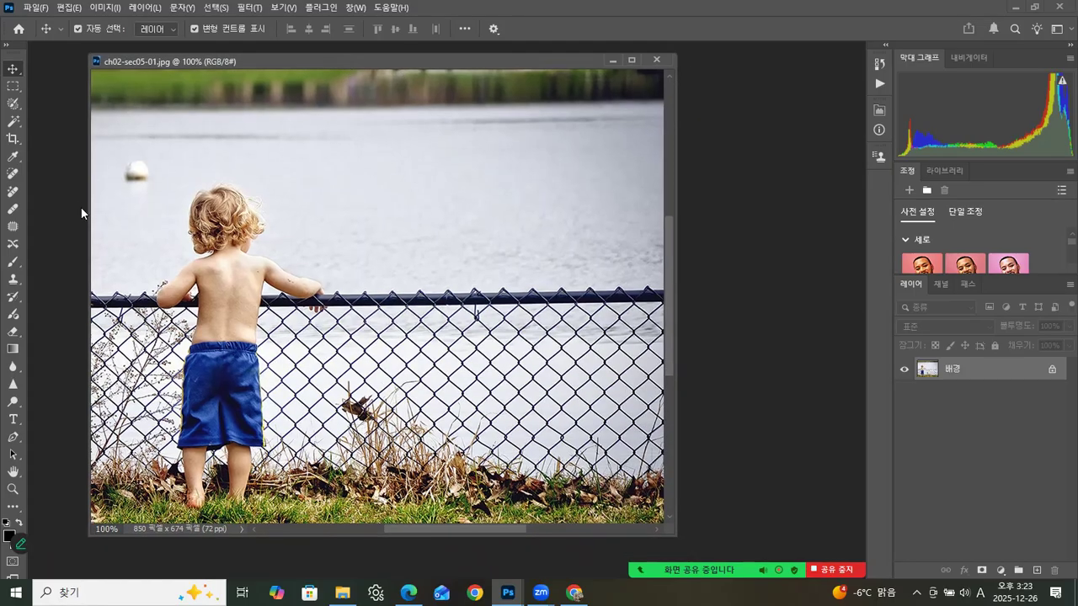
Step: Select the boy's blue shorts with the Quick Selection tool
left_click(12, 106)
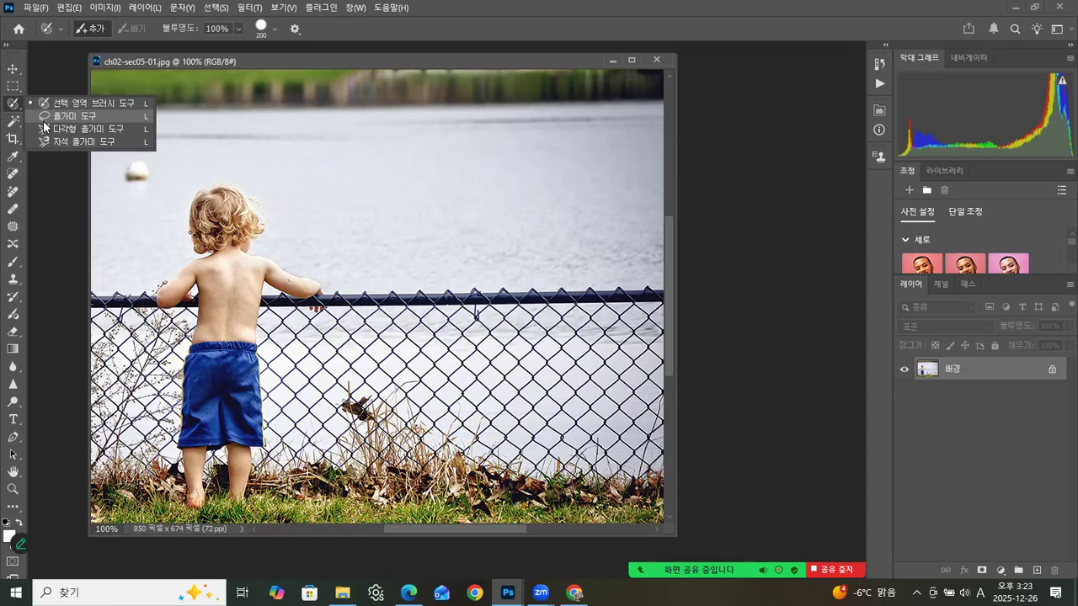
left_click(43, 120)
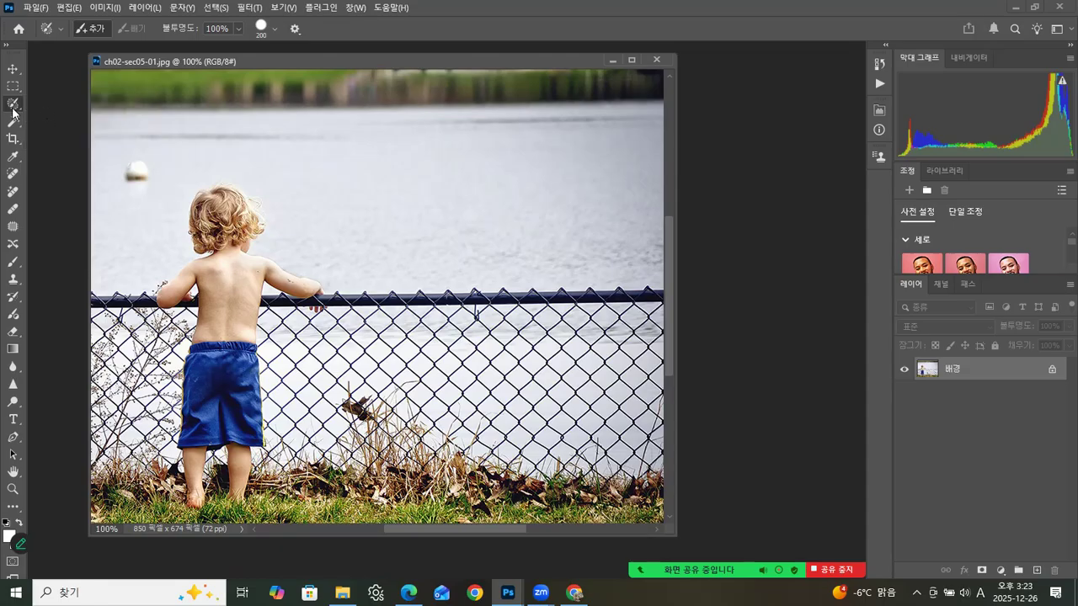
left_click(12, 124)
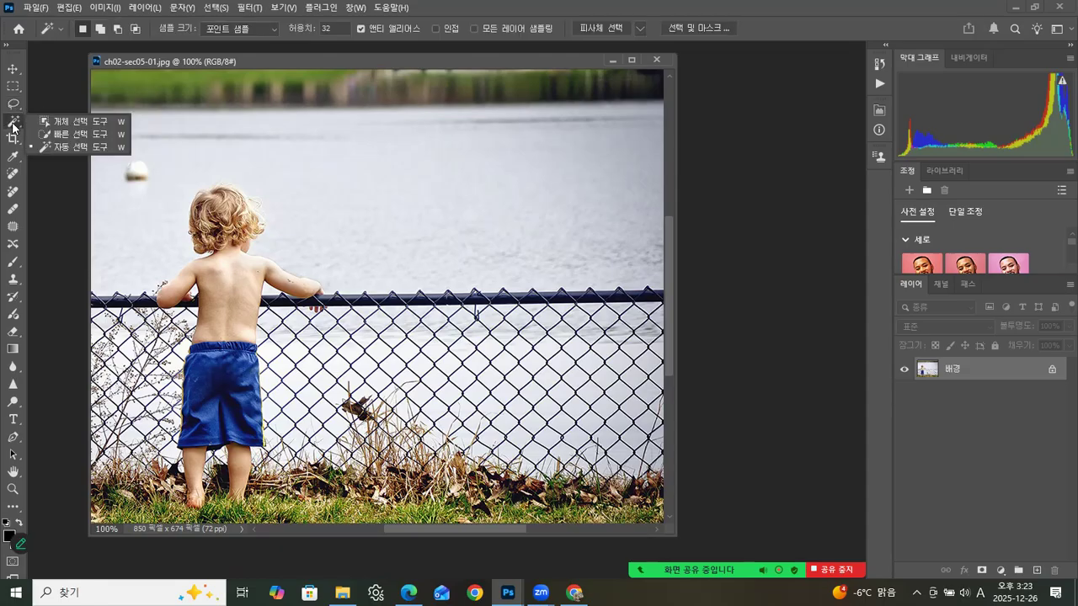
left_click(83, 135)
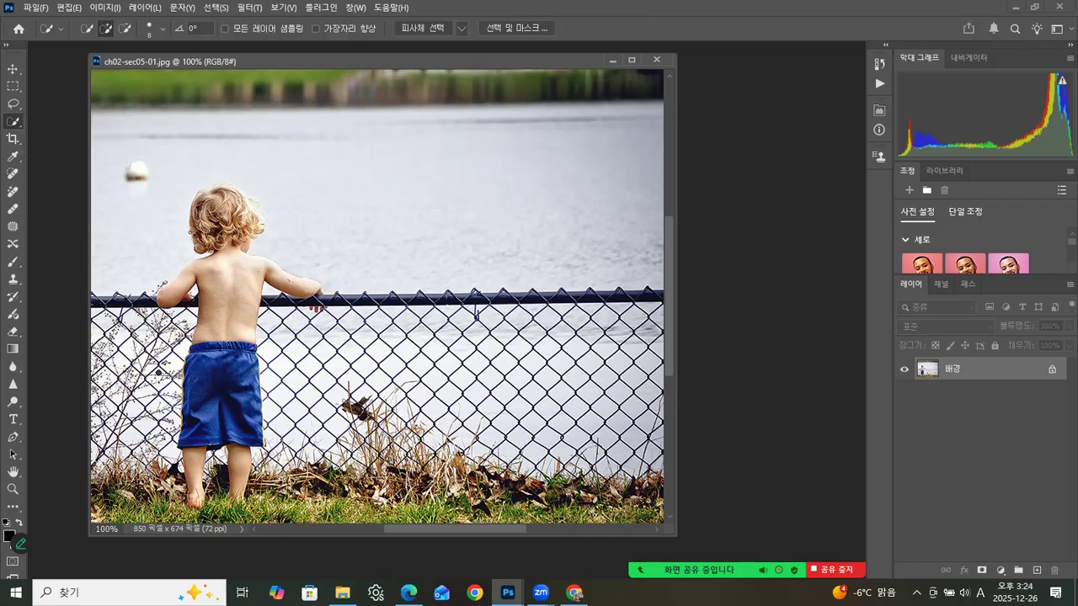
left_click(203, 358)
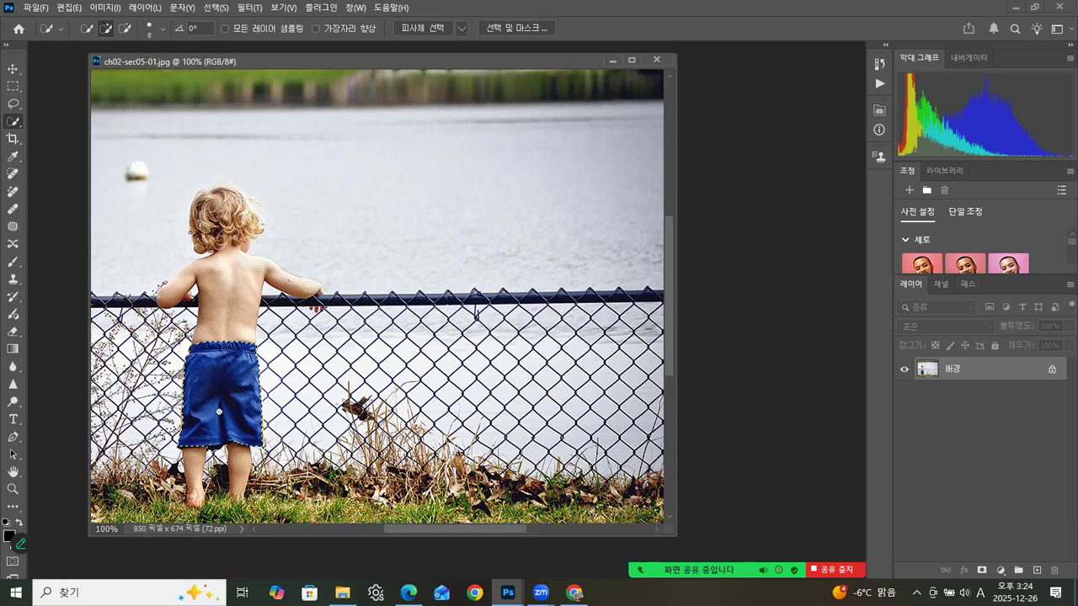
Step: Recolour the selected shorts purple using Hue/Saturation with hue +55, saturation -23 and lightness +11
key("ctrl+u")
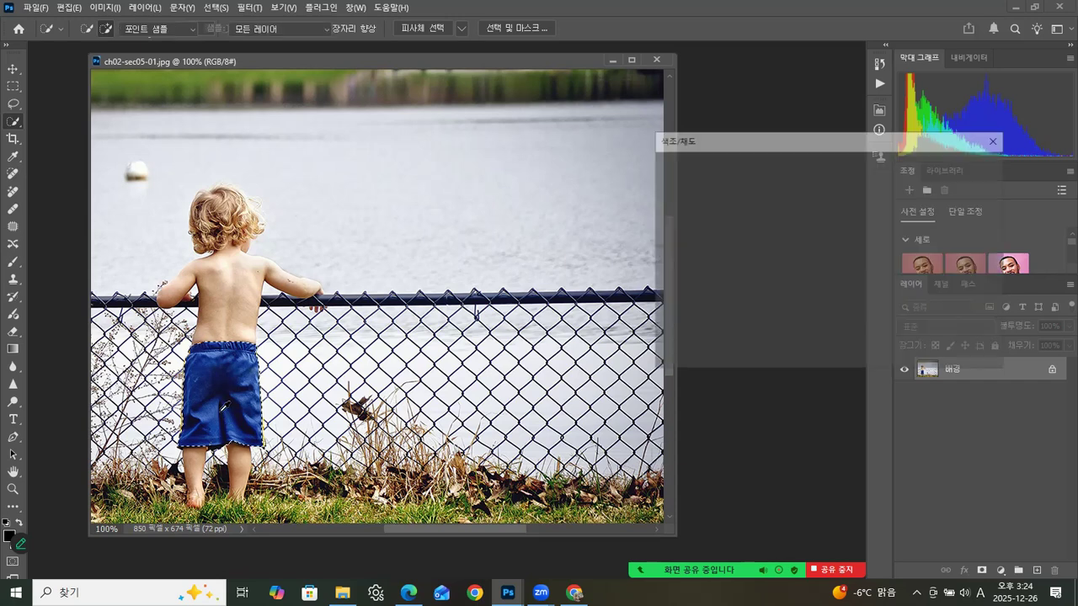
left_click_drag(757, 132, 508, 154)
left_click(539, 257)
left_click_drag(539, 257, 510, 257)
left_click_drag(538, 292, 520, 252)
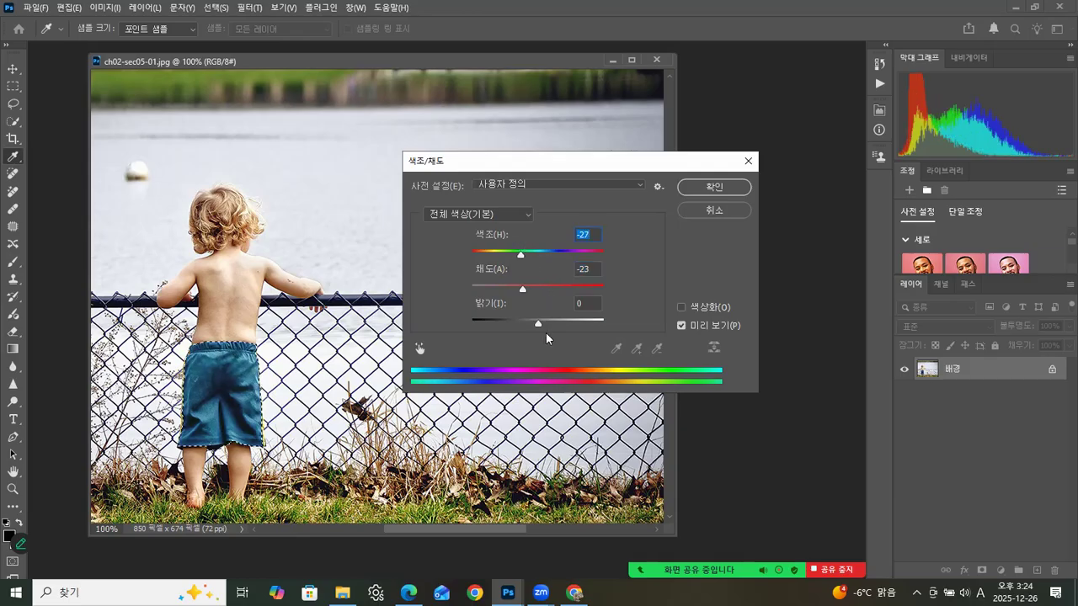
mouse_move(539, 325)
left_mouse_down()
mouse_move(556, 324)
mouse_move(545, 322)
left_mouse_up()
left_click_drag(520, 253, 571, 251)
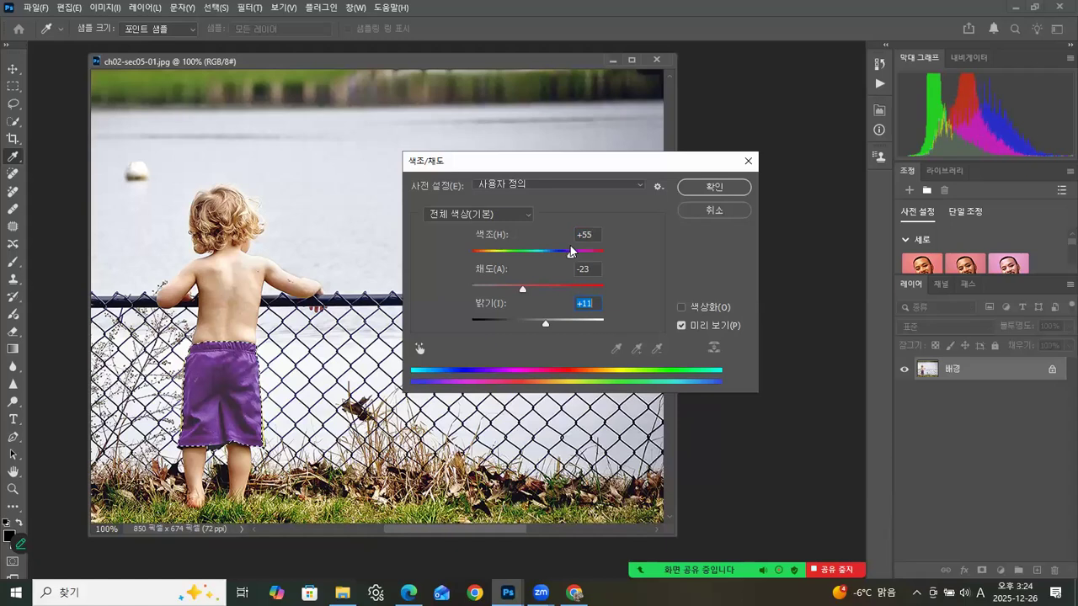
left_click(701, 187)
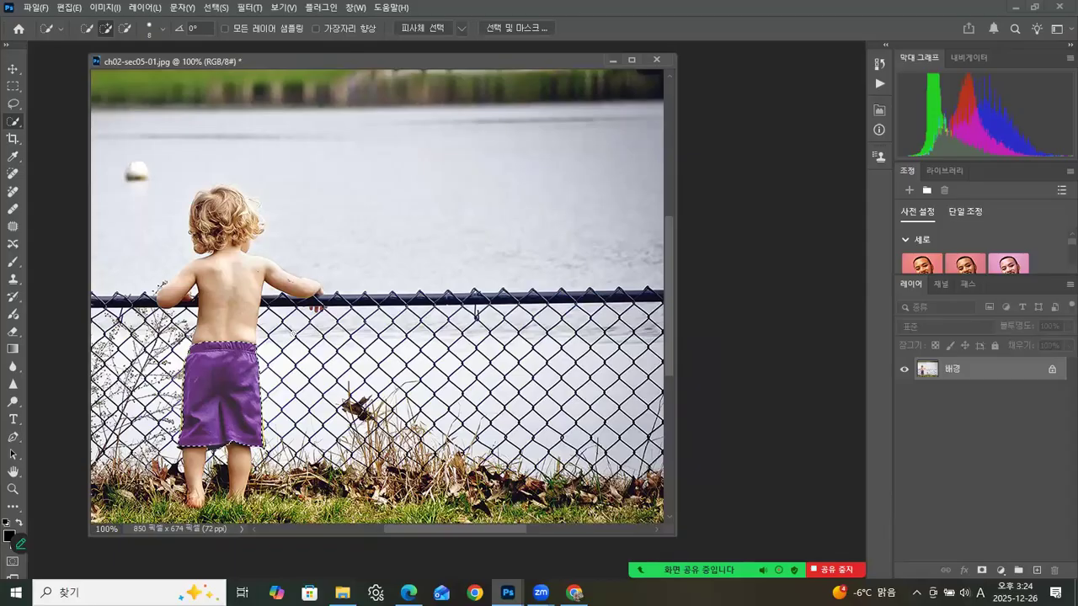
Step: Compare the original photo with the recoloured version through the history, returning to the Hue/Saturation state
left_click(878, 65)
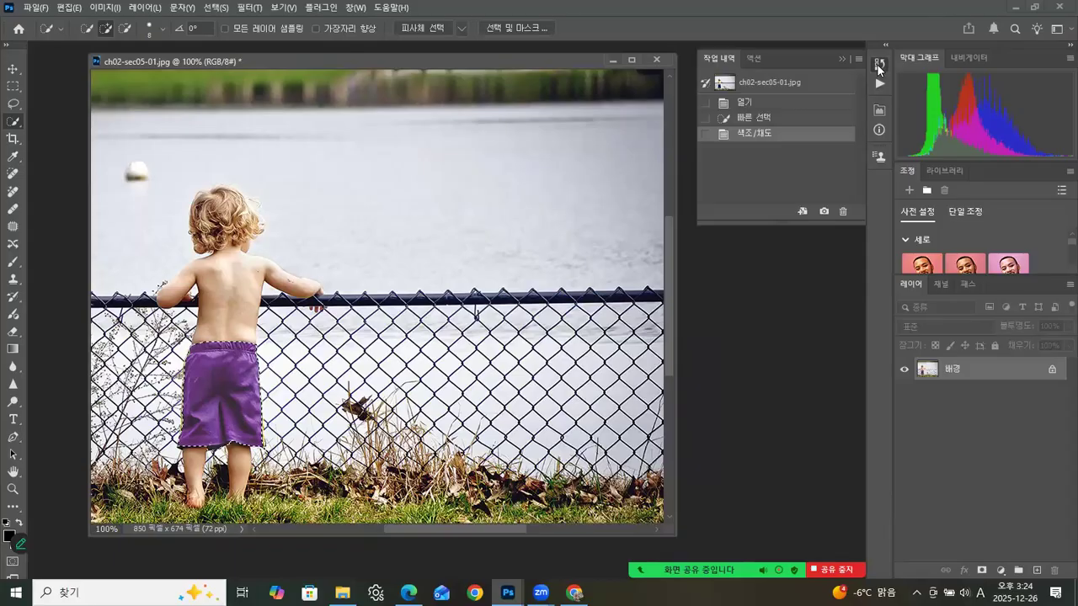
left_click(773, 84)
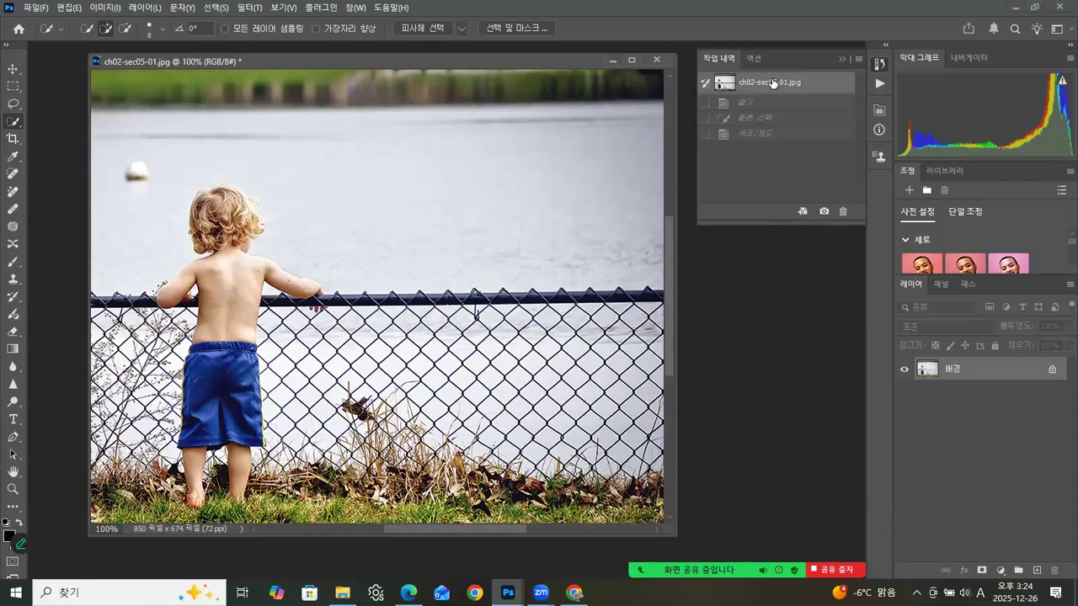
left_click(759, 135)
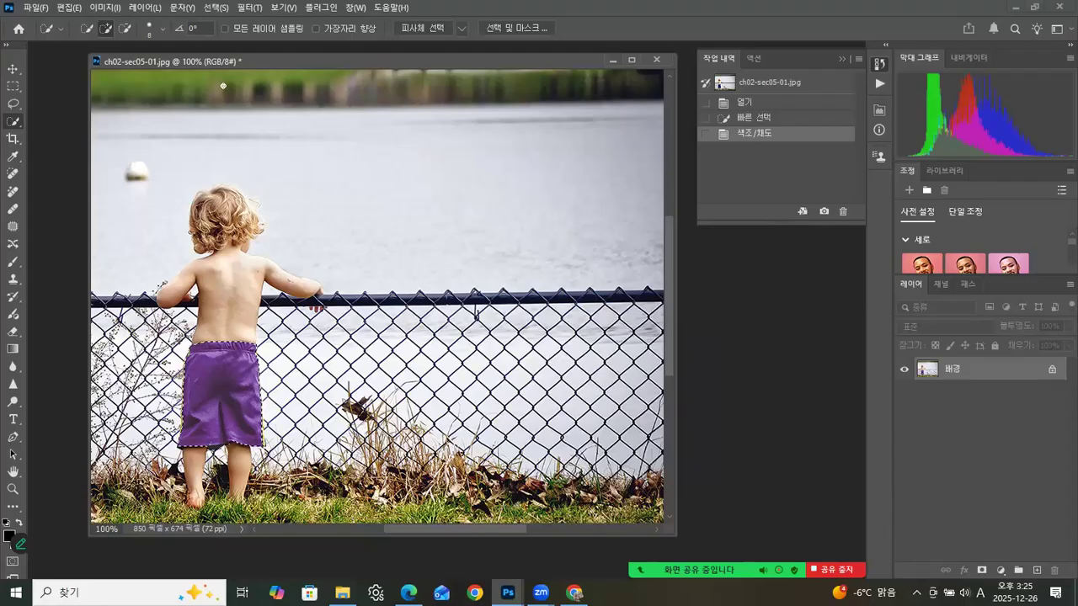
Step: Deselect the shorts with the Rectangular Marquee tool and move the boy photo's window aside
key("m")
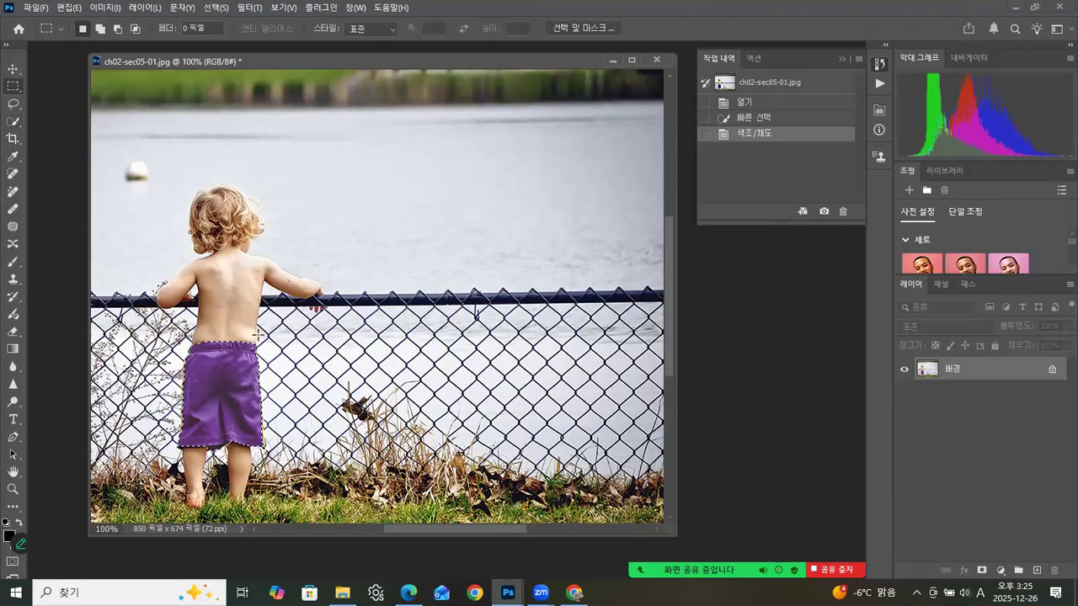
left_click(257, 336)
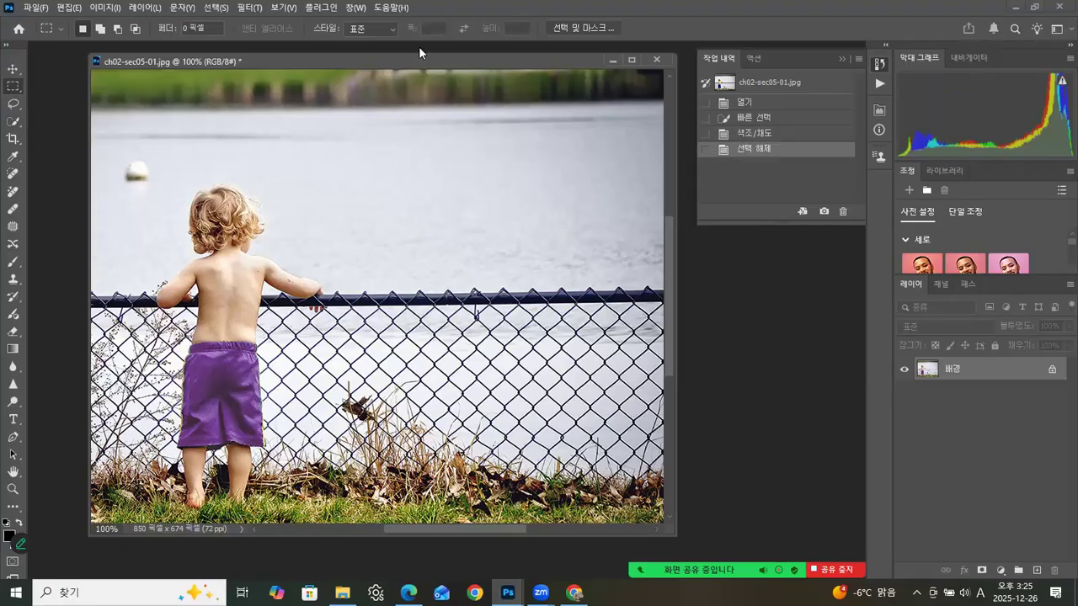
left_click_drag(409, 59, 357, 63)
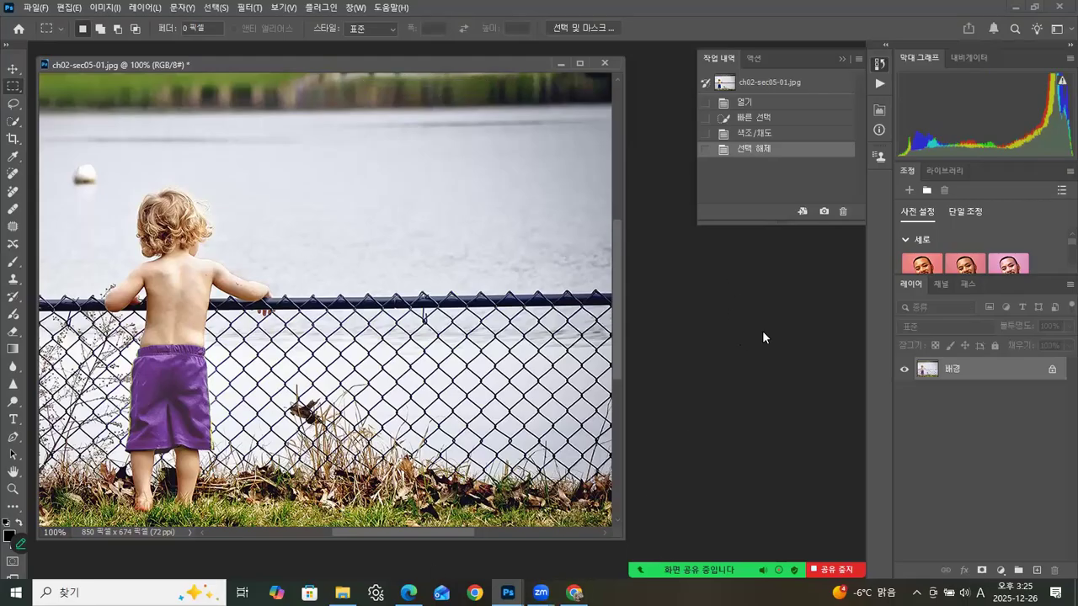
Step: Open ch02-sec05.jpg from the ch02 examples folder and float the dog photo in its own window over the boy photo
double_click(795, 329)
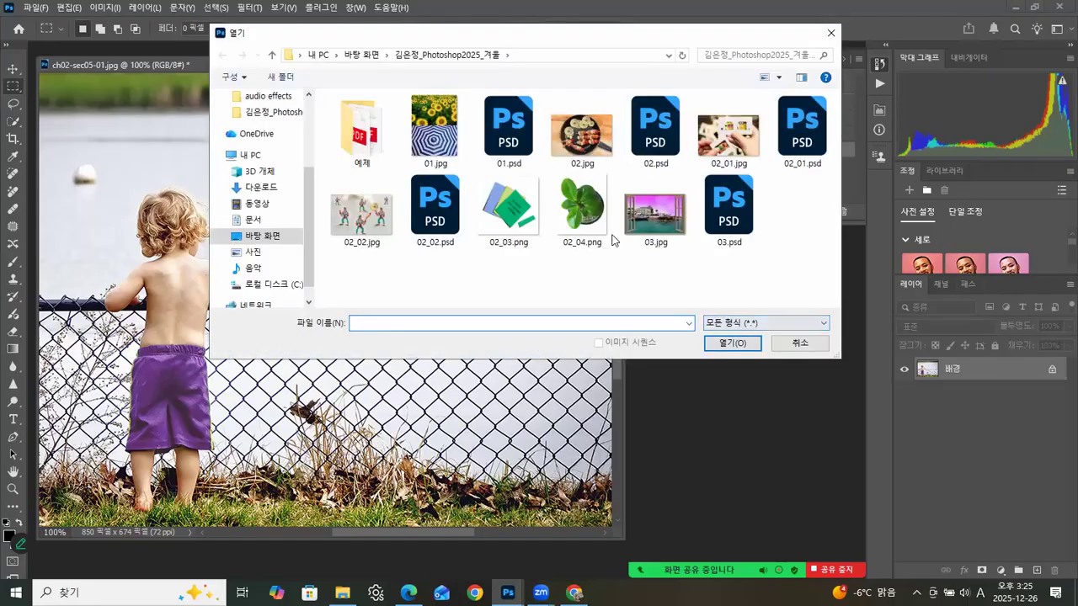
double_click(358, 139)
double_click(354, 132)
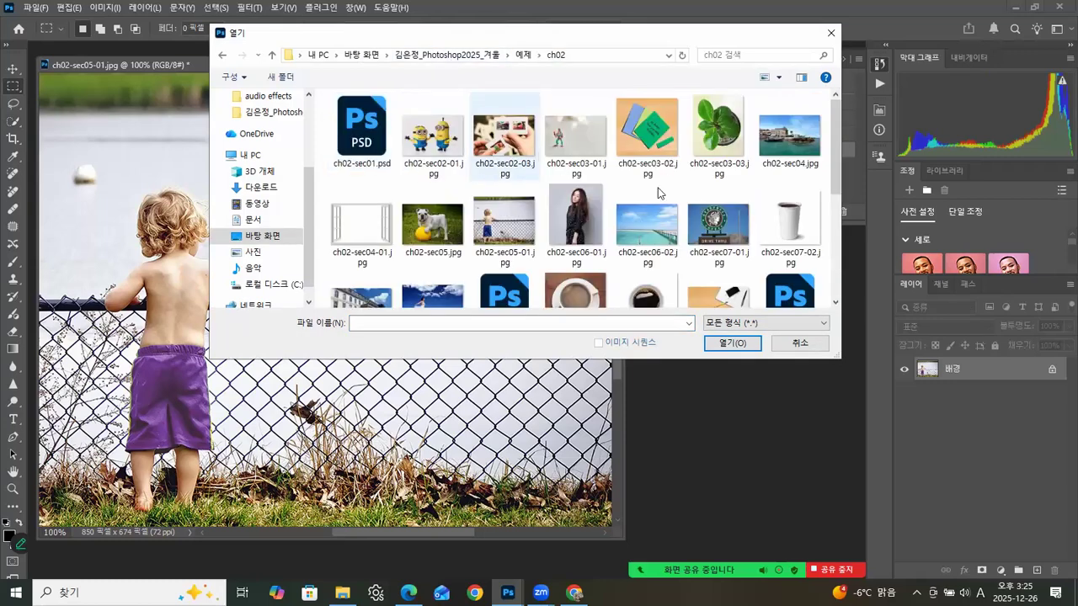
left_click(460, 230)
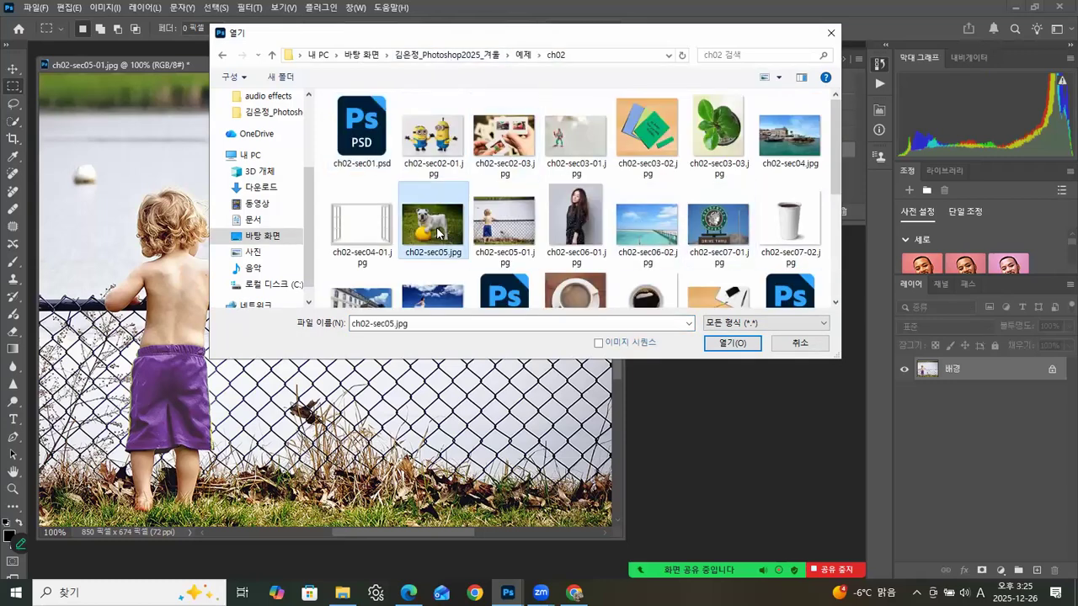
left_click(729, 343)
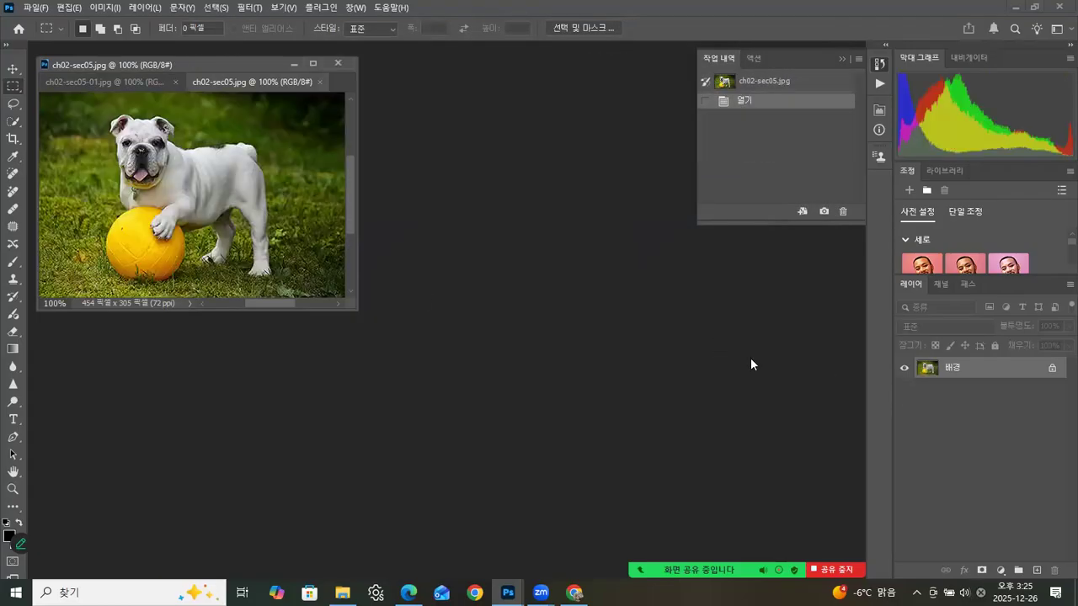
left_click_drag(230, 100, 507, 194)
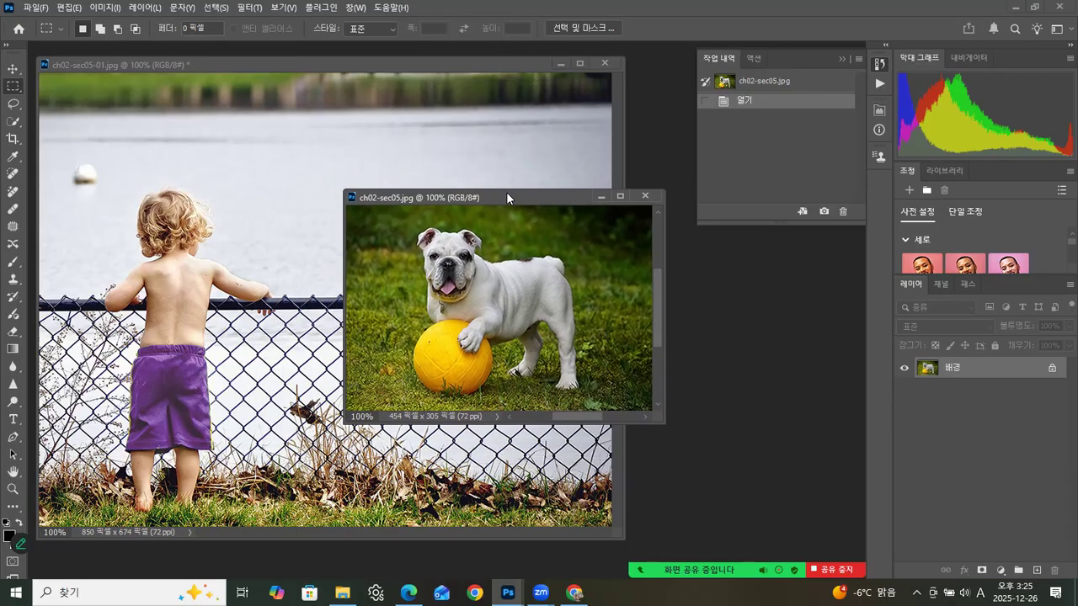
left_click(844, 58)
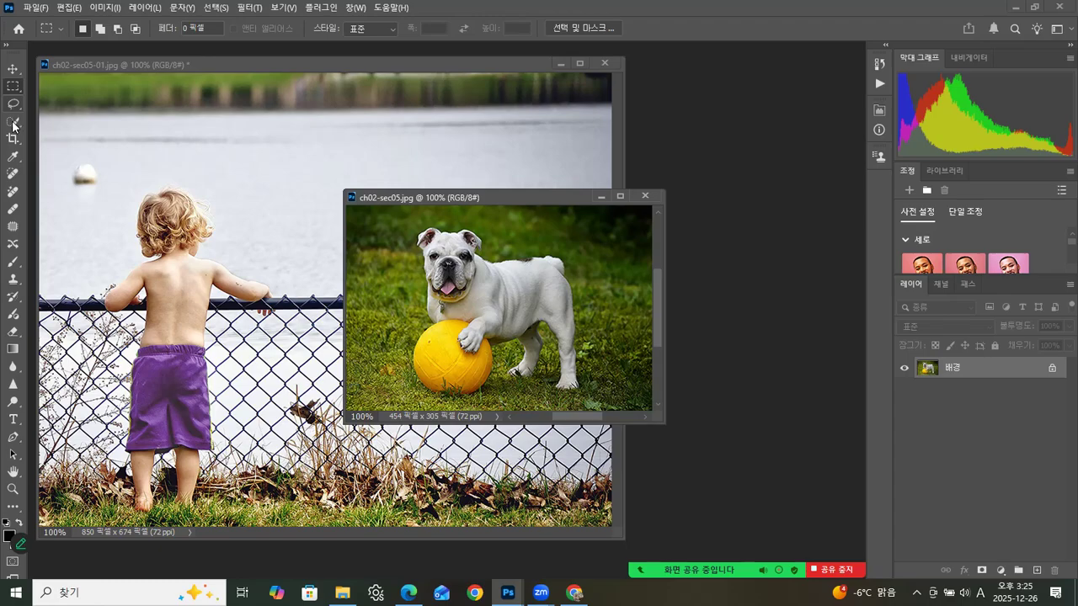
Step: Select the bulldog and the yellow ball with the Quick Selection tool
key("w")
mouse_move(448, 249)
left_mouse_down()
mouse_move(438, 248)
mouse_move(454, 251)
mouse_move(473, 322)
mouse_move(452, 366)
mouse_move(485, 286)
mouse_move(537, 281)
mouse_move(515, 326)
mouse_move(556, 380)
left_mouse_up()
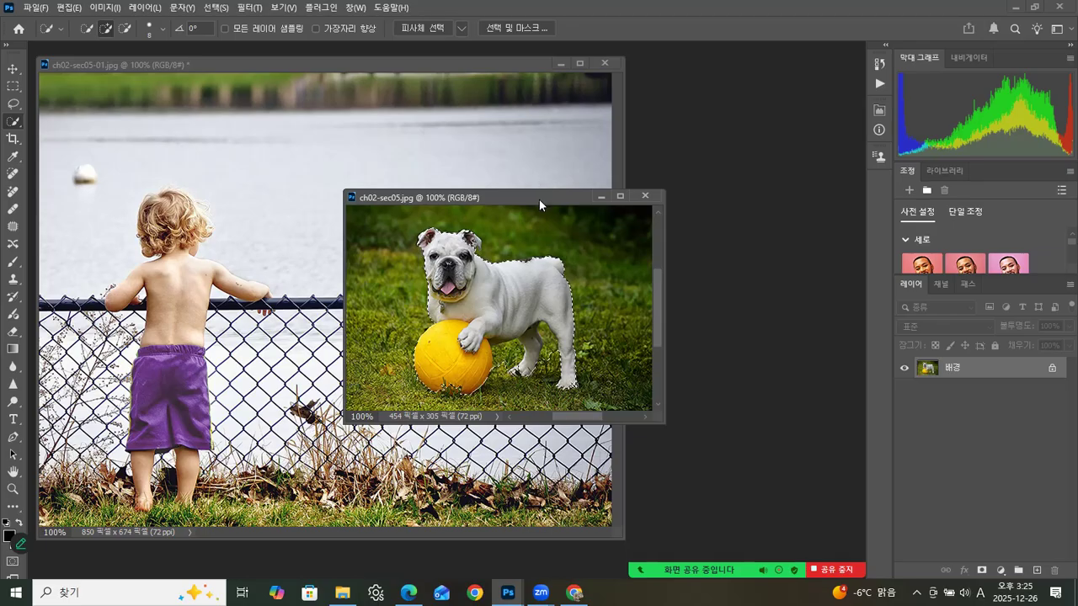
left_click_drag(539, 199, 537, 179)
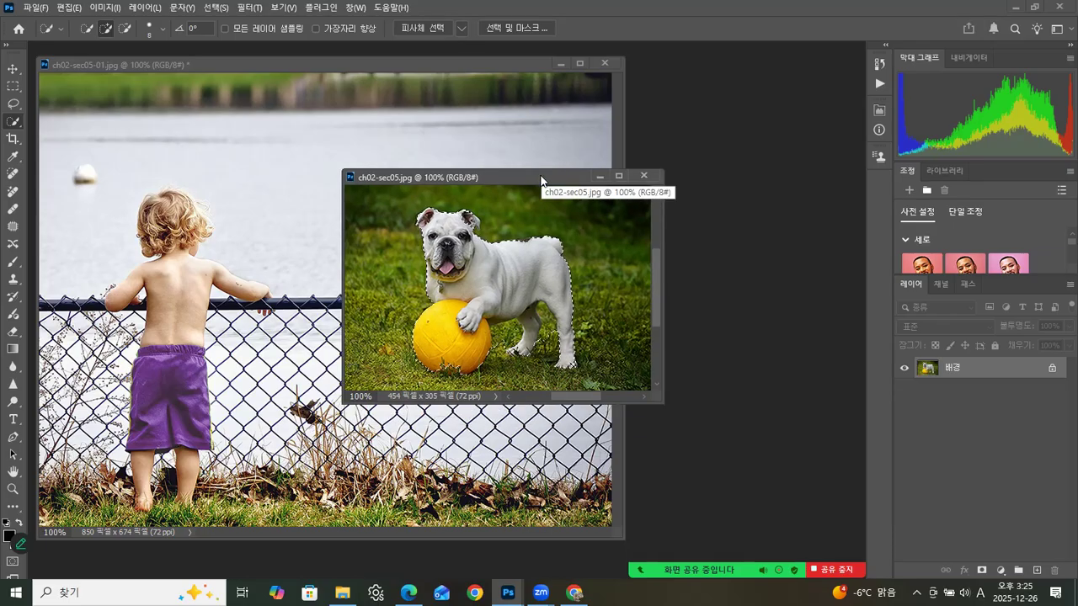
Step: Add the dog's ear edge and dark back patch to the selection and subtract the grass between the ball and the legs
key("ctrl+plus")
key("ctrl+plus")
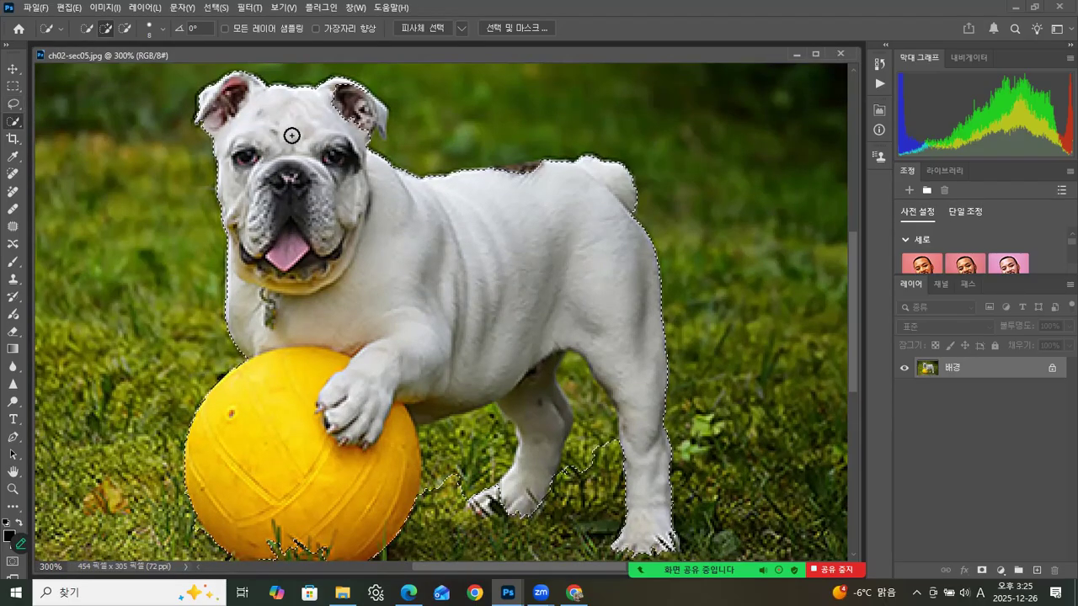
left_click(381, 116)
left_click(511, 173)
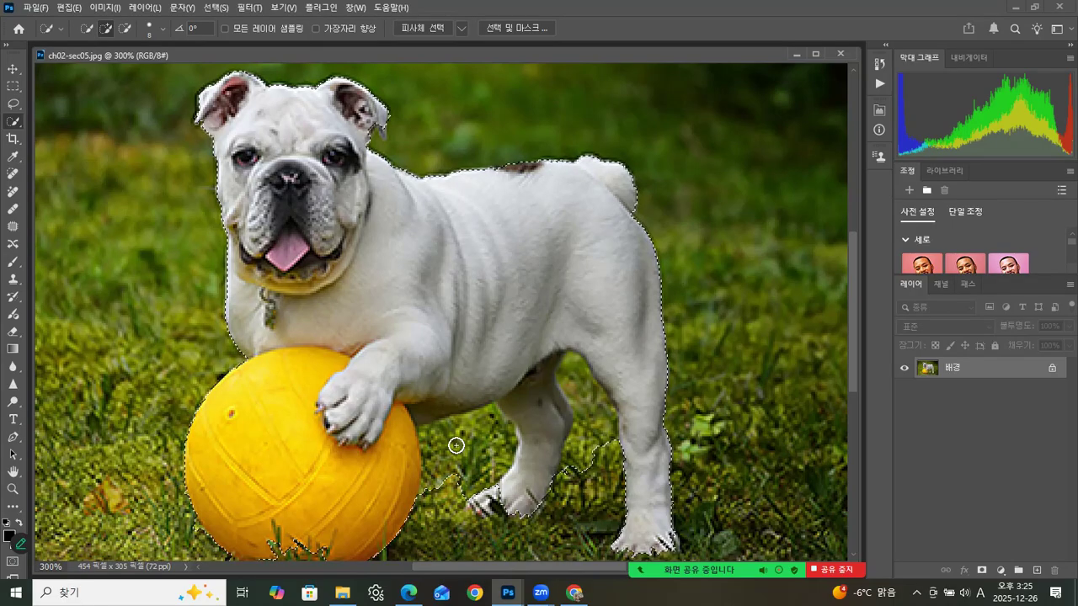
left_click_drag(454, 452, 476, 470, "alt")
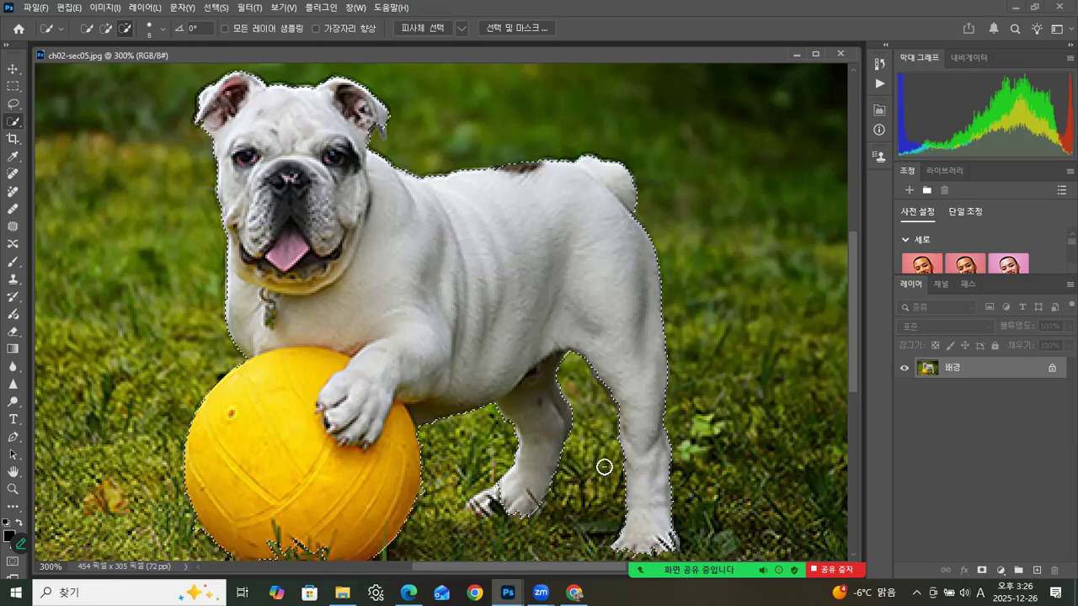
Step: Refine the selection around the paws and the ball's lower edge, and check it in Quick Mask mode
scroll(550, 472, "down", 3)
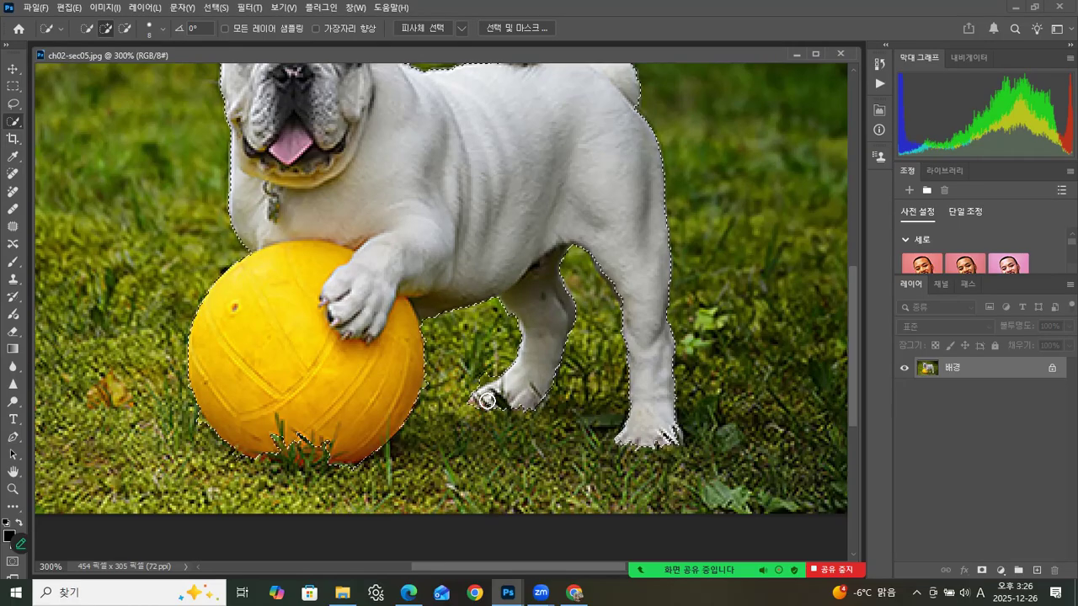
key("alt")
scroll(387, 345, "up", 3)
scroll(364, 323, "up", 1)
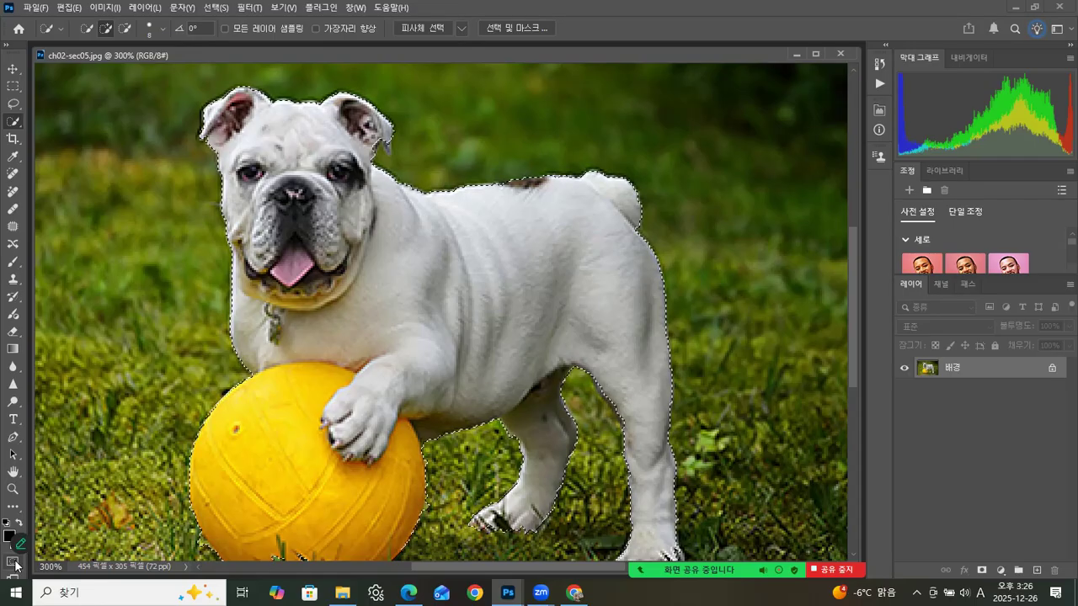
left_click(13, 562)
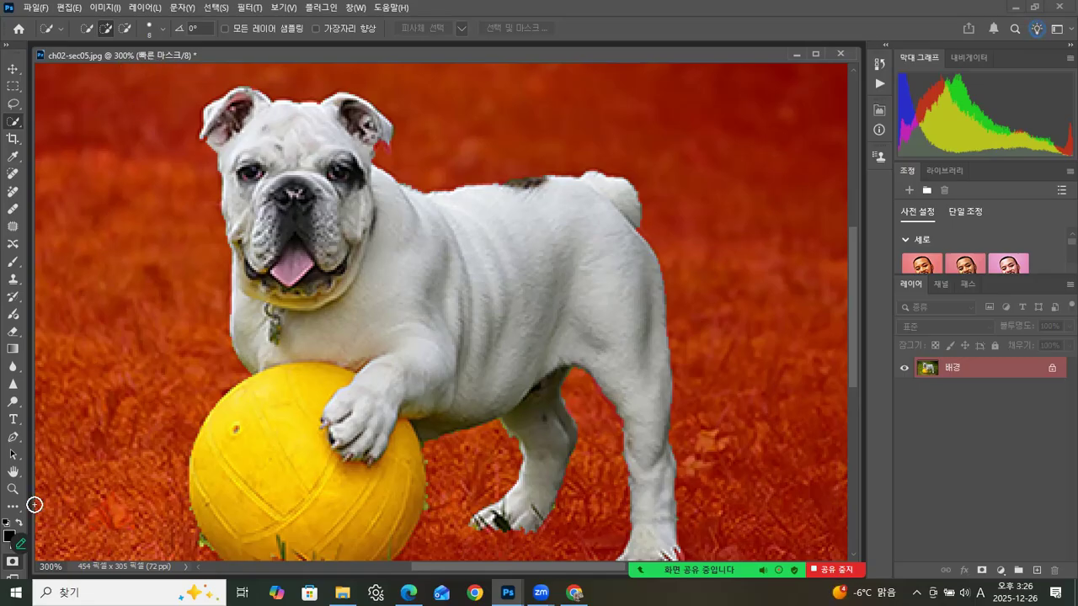
left_click(11, 562)
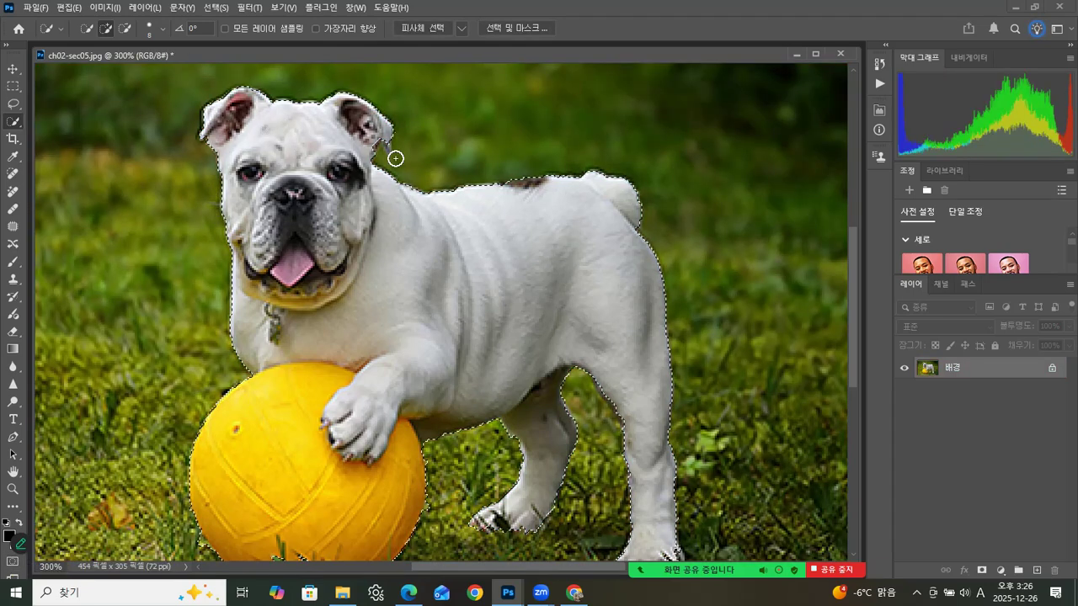
Step: Enter Quick Mask mode on the dog photo and choose the hard round brush (선명한 원) at 13 pixels
left_click(11, 562)
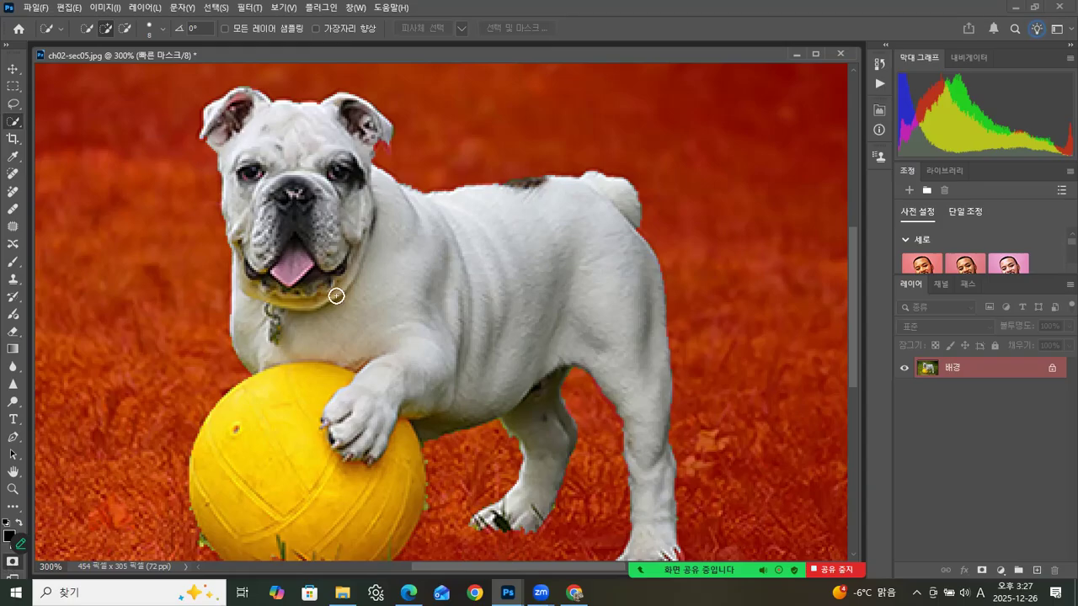
left_click_drag(464, 349, 457, 183)
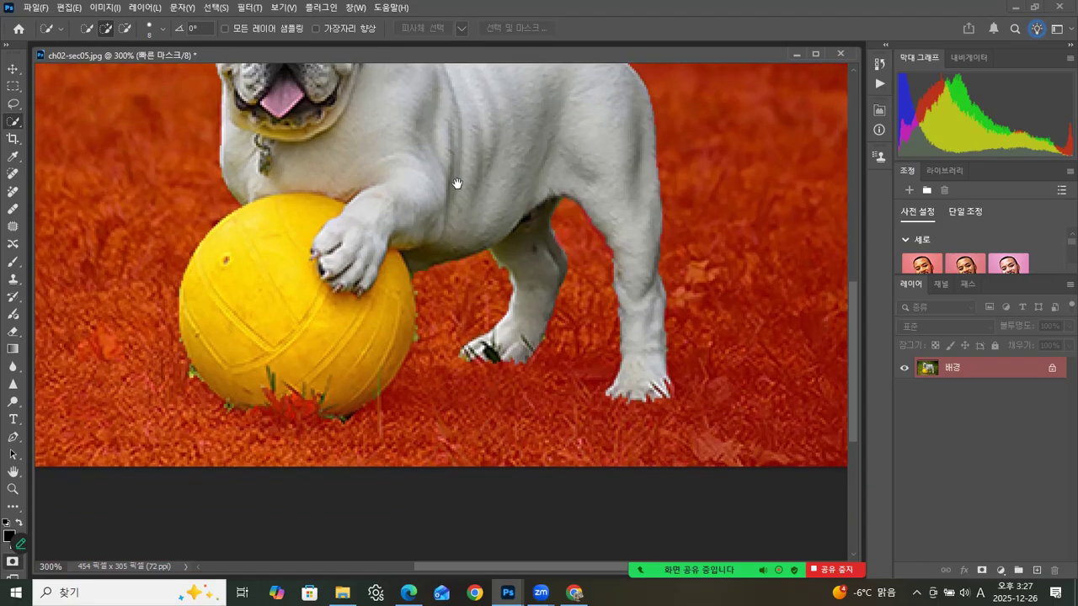
left_click(11, 488)
left_click(316, 419)
left_click(316, 419)
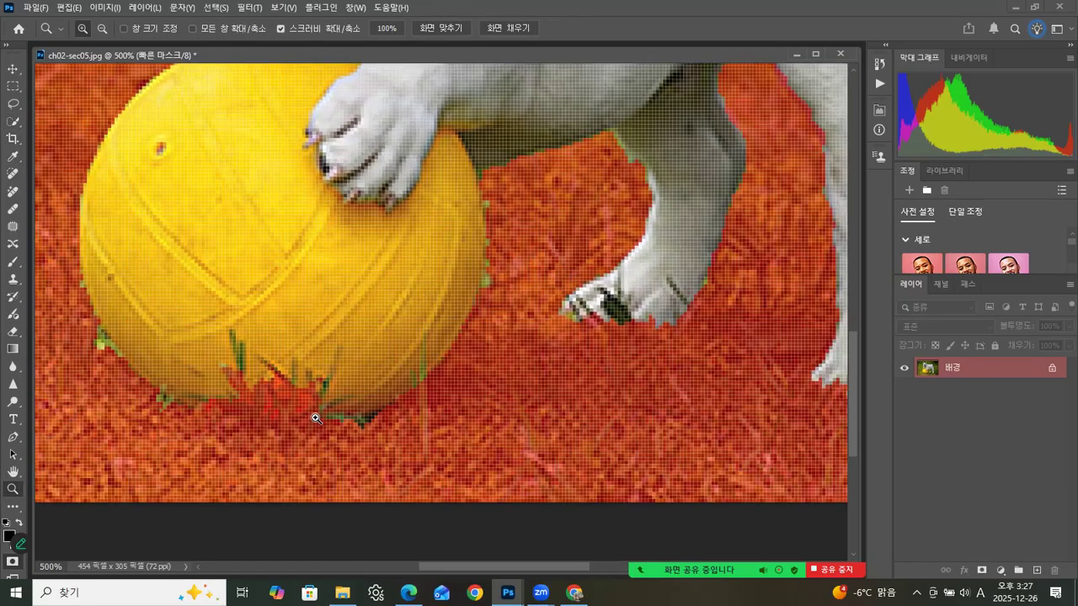
left_click(313, 408)
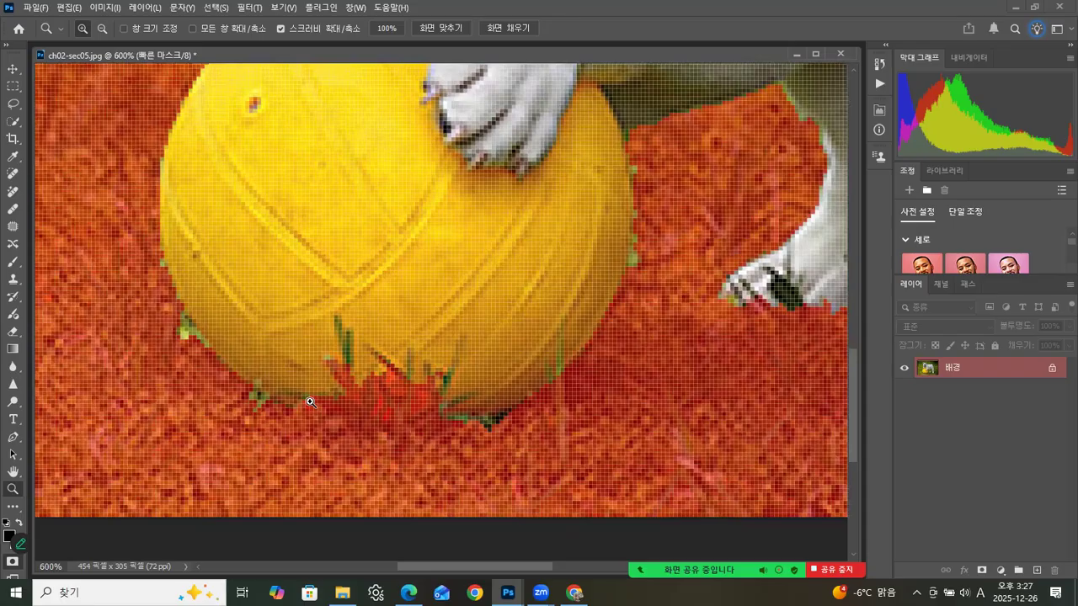
left_click(314, 399, "alt")
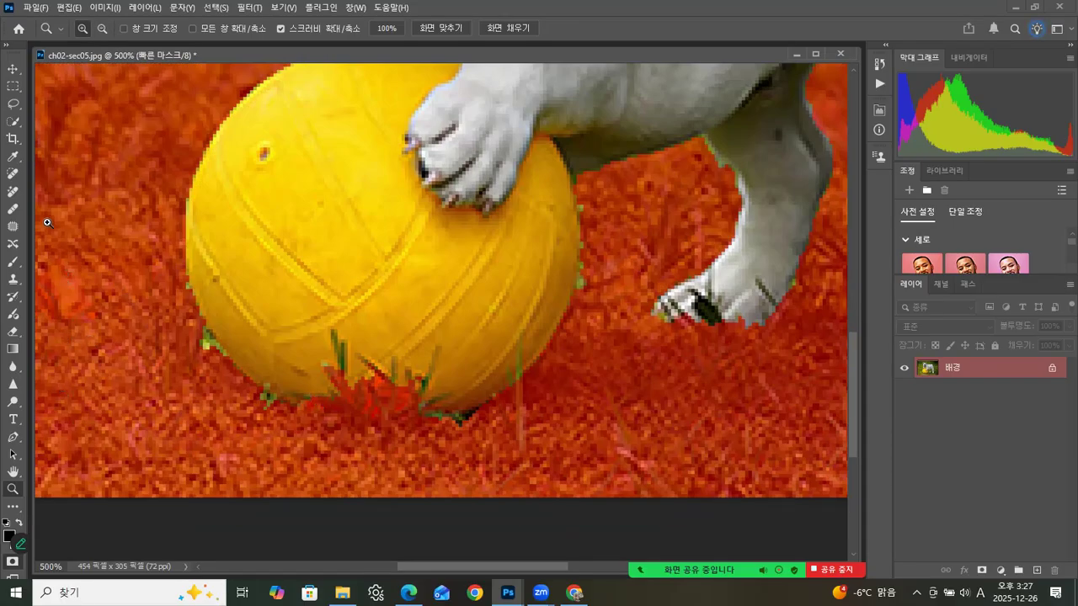
left_click(12, 262)
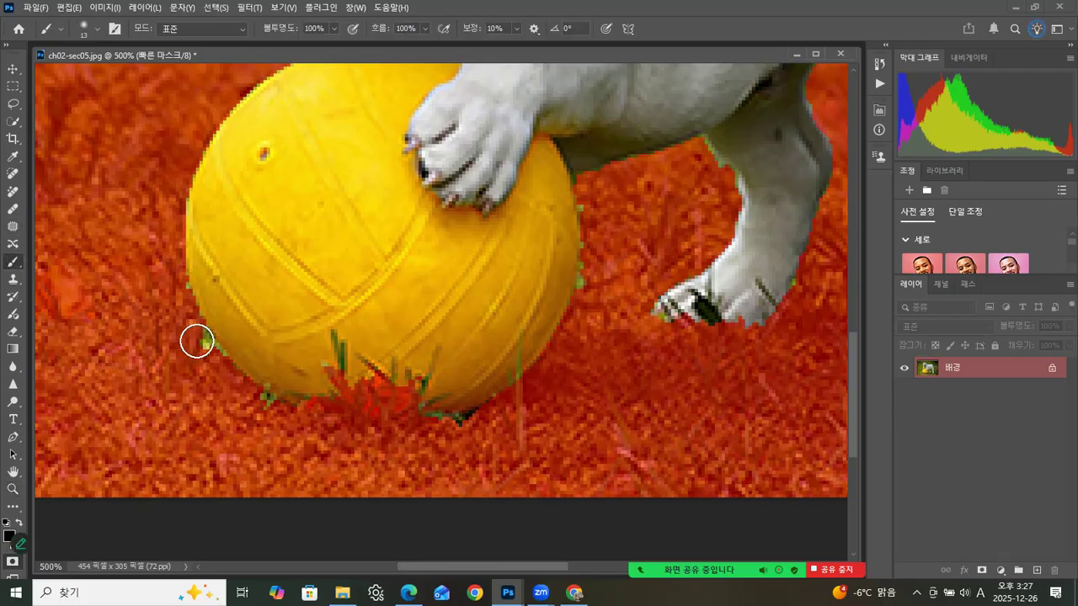
left_click(99, 32)
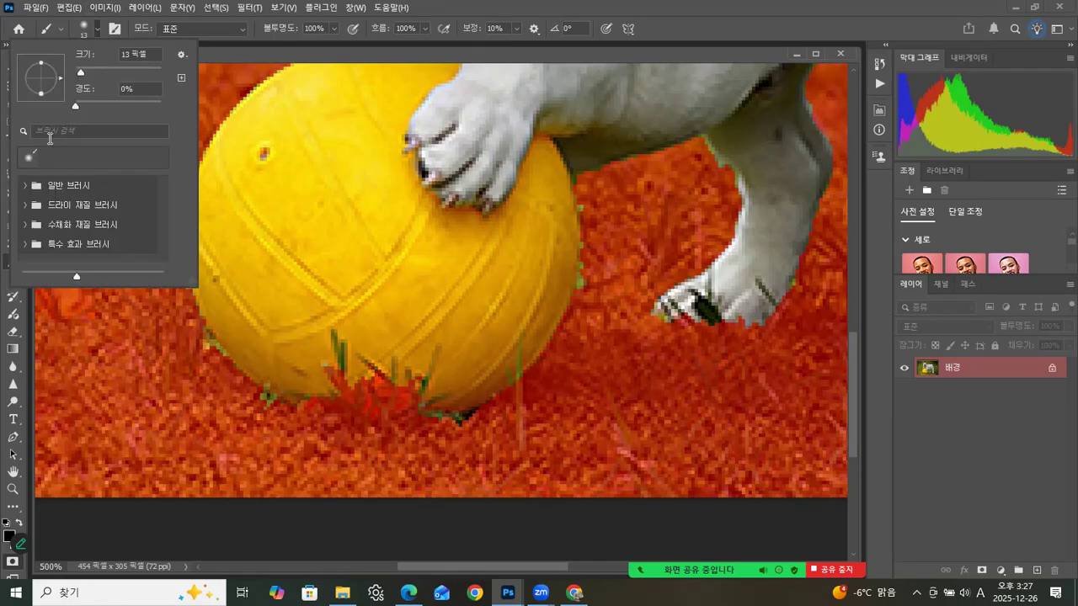
left_click(58, 188)
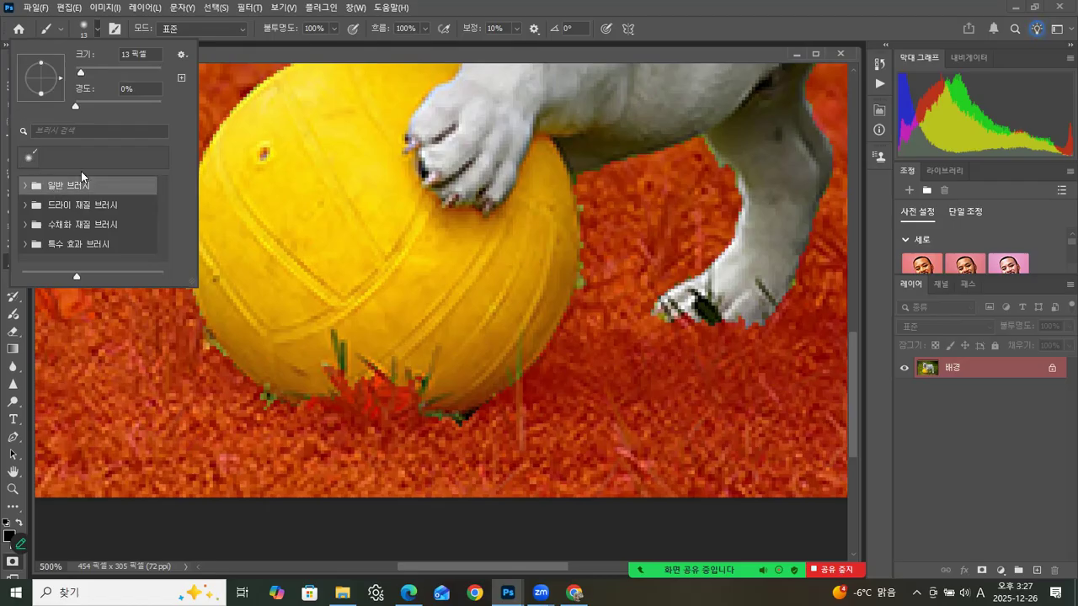
left_click(25, 186)
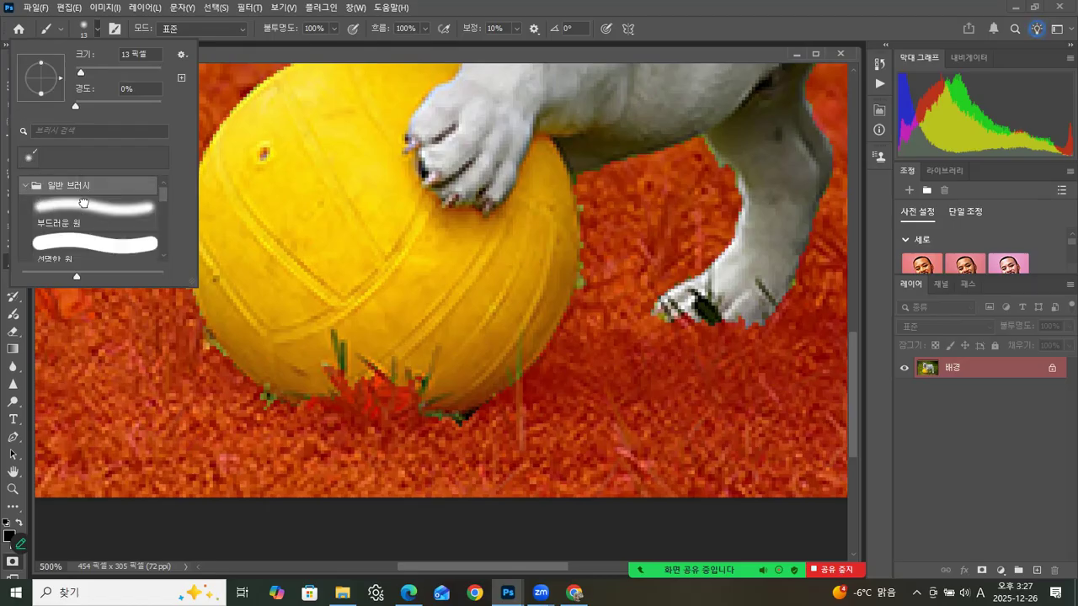
left_click(83, 202)
left_click(79, 248)
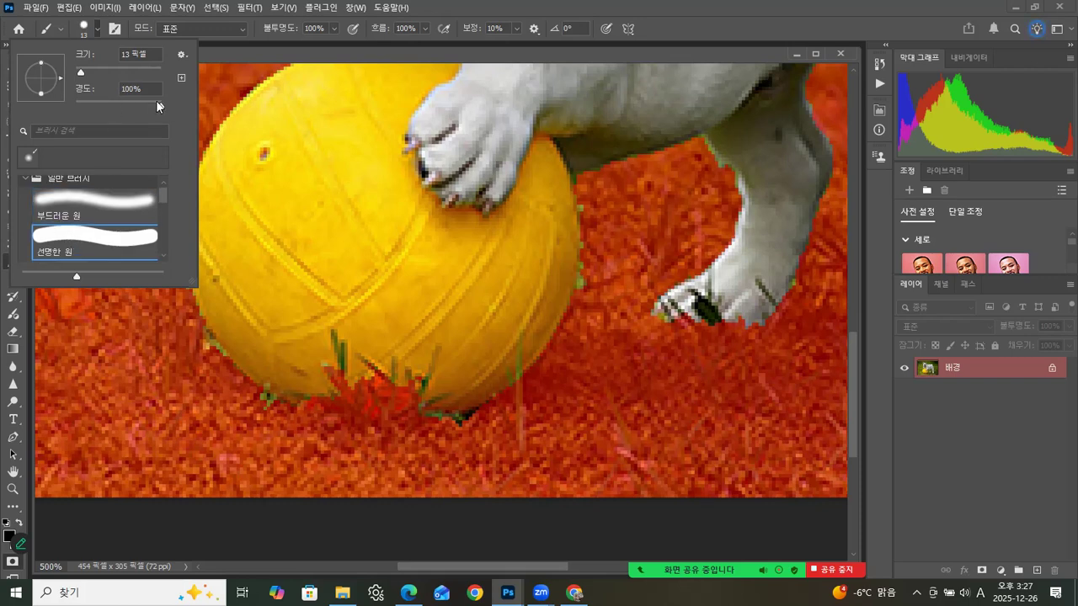
Step: Mask out the stray grass along the ball's lower edge, around the hind paws and along the leg outlines
left_click(199, 353)
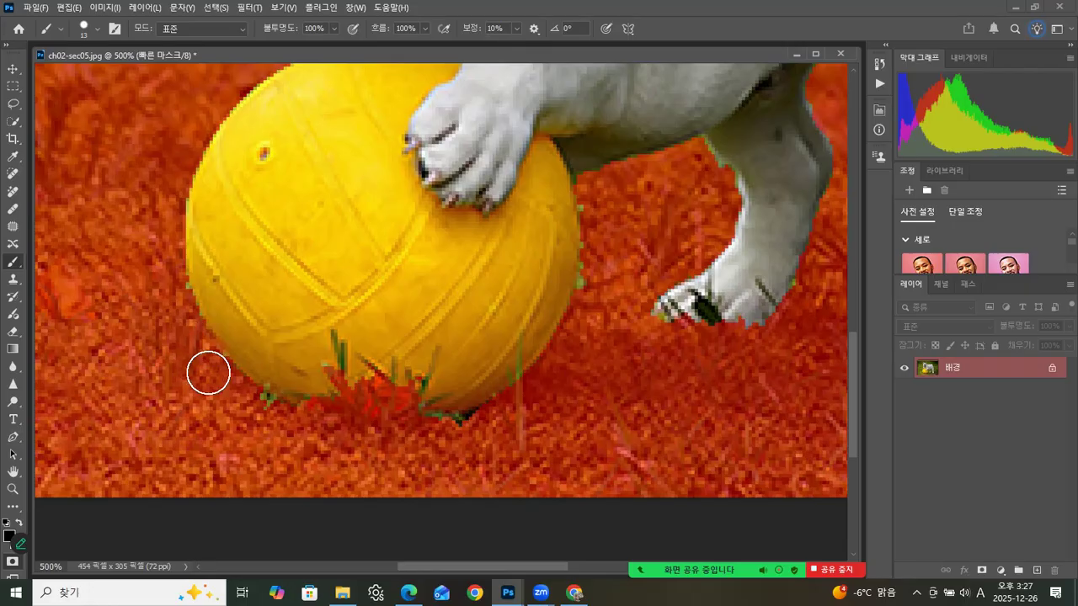
mouse_move(172, 282)
left_mouse_down()
mouse_move(241, 413)
mouse_move(241, 402)
mouse_move(274, 419)
mouse_move(255, 407)
mouse_move(340, 421)
mouse_move(300, 426)
mouse_move(381, 401)
mouse_move(403, 422)
mouse_move(479, 436)
mouse_move(486, 428)
mouse_move(471, 431)
mouse_move(508, 409)
left_mouse_up()
mouse_move(660, 337)
left_mouse_down()
mouse_move(650, 332)
mouse_move(669, 323)
mouse_move(679, 342)
mouse_move(746, 344)
left_mouse_up()
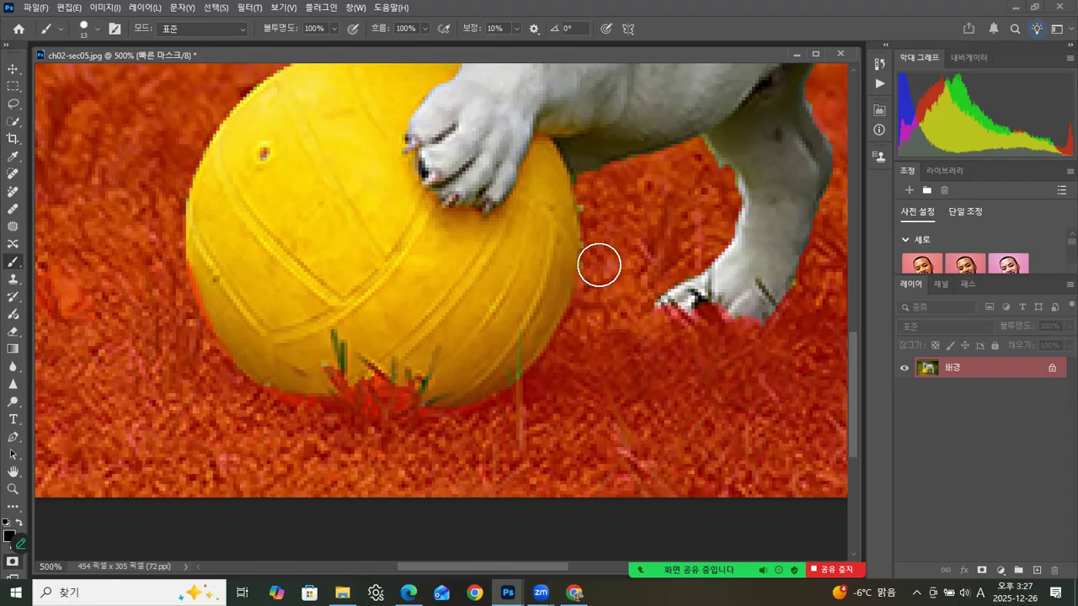
left_click_drag(617, 280, 444, 289)
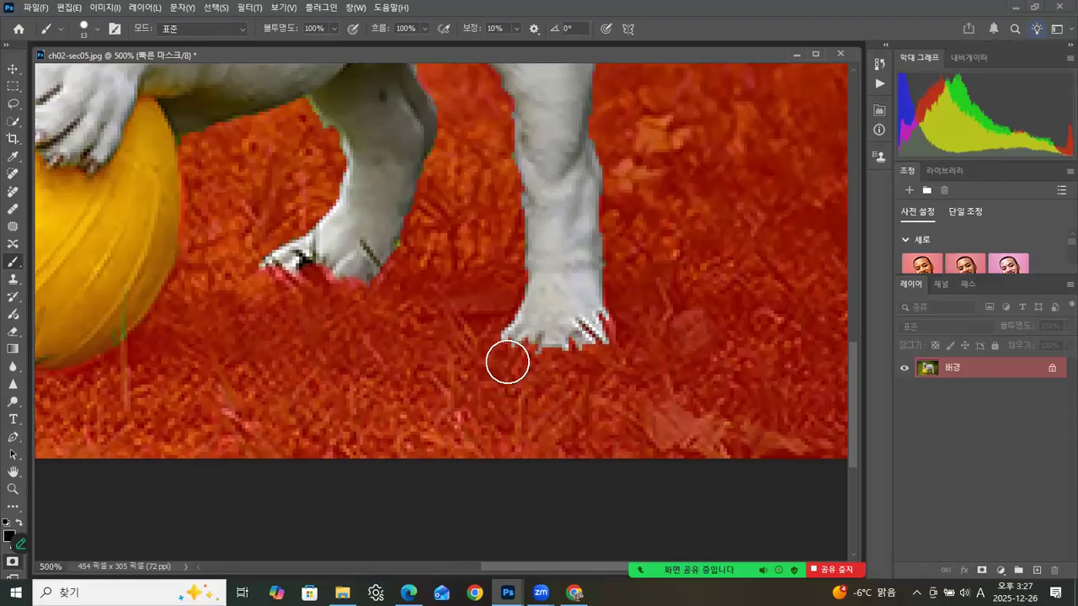
left_click_drag(614, 358, 591, 355)
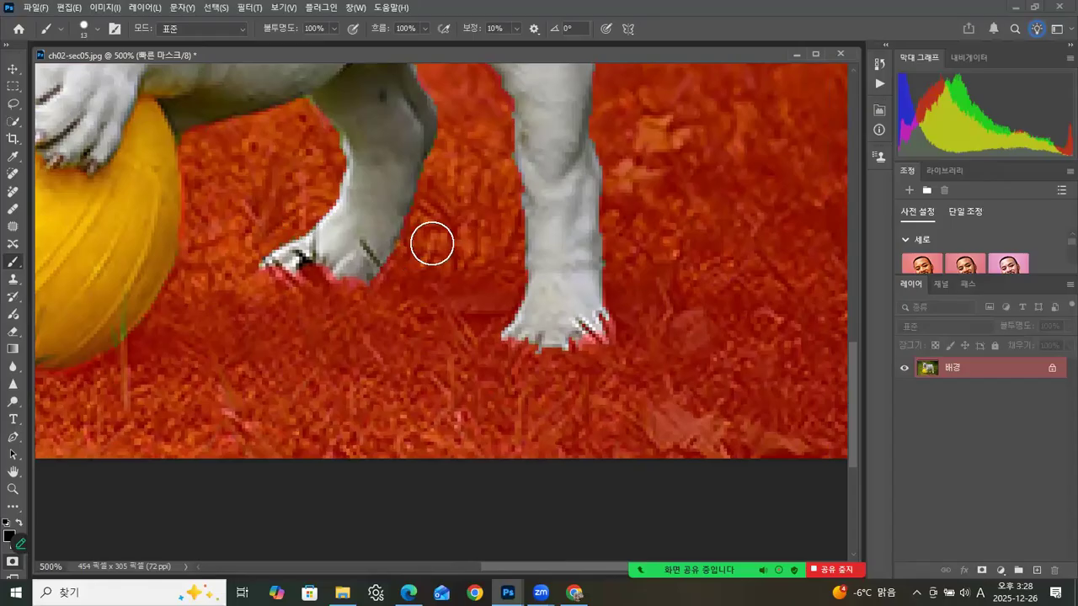
left_click_drag(418, 233, 403, 395)
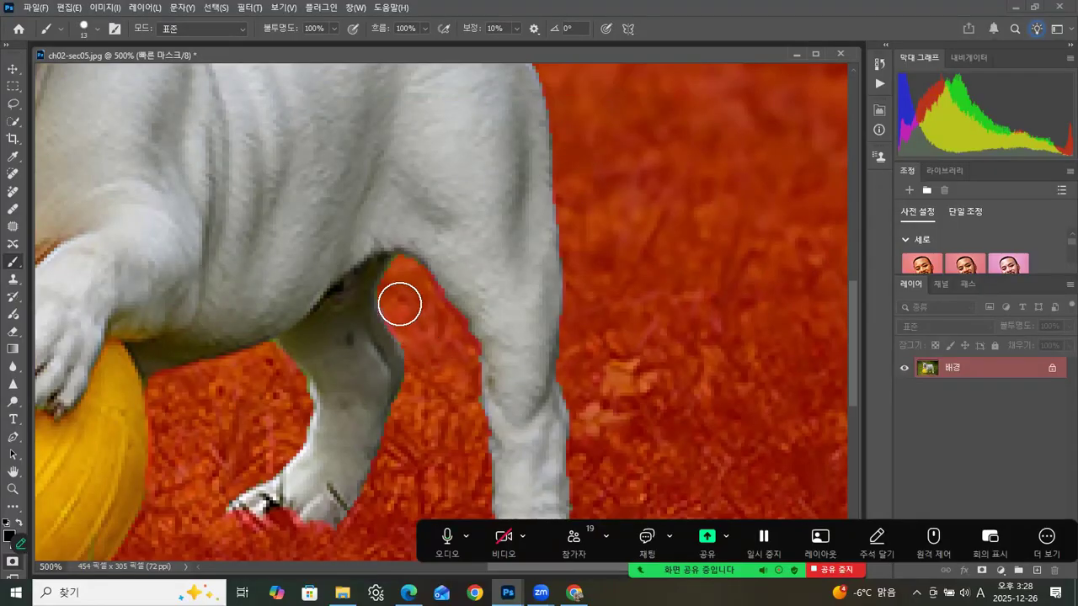
left_click_drag(671, 201, 675, 438)
left_click_drag(244, 287, 514, 381)
mouse_move(516, 337)
left_mouse_down()
mouse_move(554, 269)
mouse_move(561, 210)
left_mouse_up()
left_click_drag(499, 290, 513, 93)
Step: With a 6-pixel soft round brush (부드러운 원), mask the grass blades over the ball's bottom and around the hind toes
left_click_drag(544, 463, 442, 198)
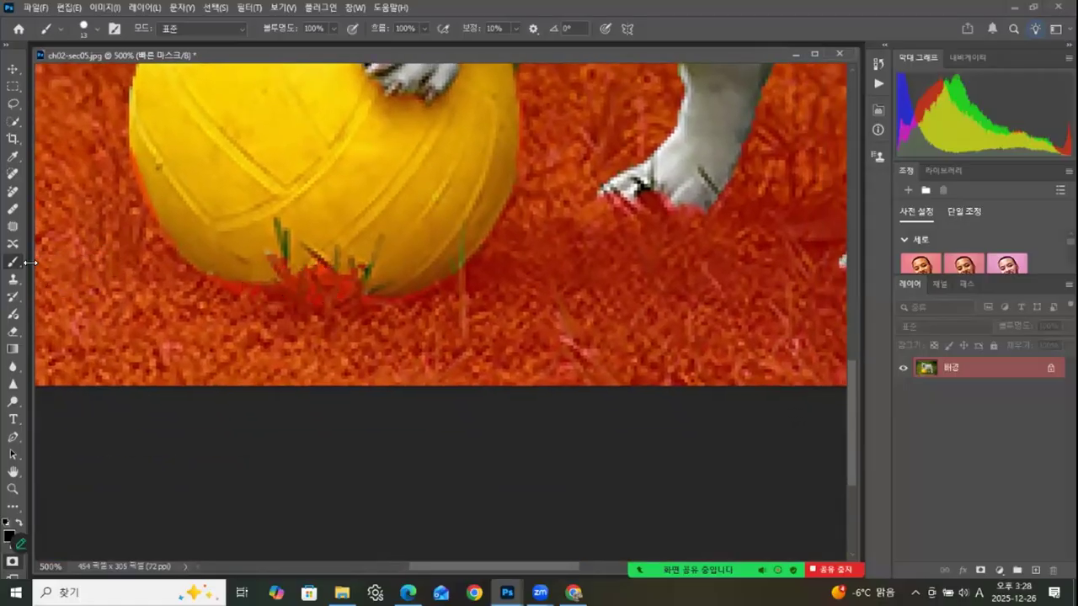
left_click(89, 34)
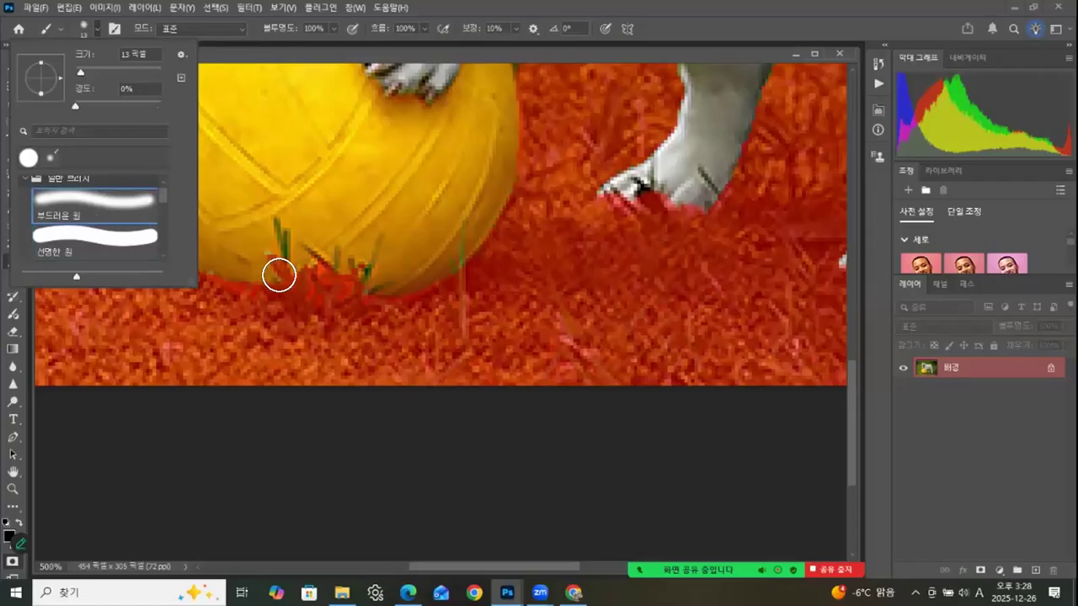
left_click(287, 274)
key("bracketleft")
key("bracketleft")
key("bracketleft")
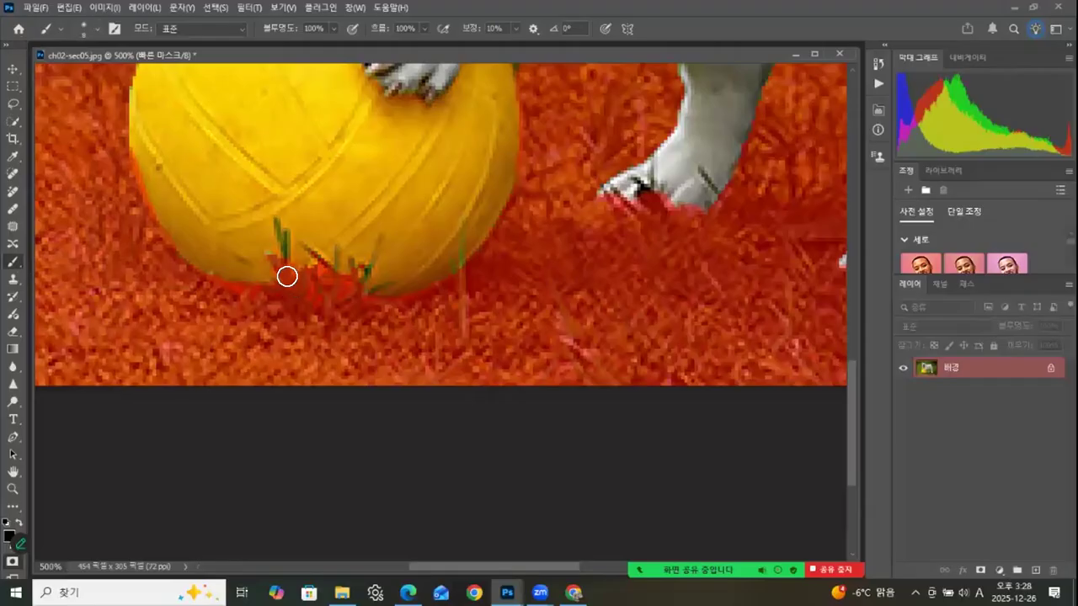
mouse_move(285, 275)
left_mouse_down()
mouse_move(283, 244)
mouse_move(283, 279)
mouse_move(299, 284)
mouse_move(321, 269)
mouse_move(315, 256)
mouse_move(332, 273)
mouse_move(340, 257)
mouse_move(359, 279)
mouse_move(367, 269)
mouse_move(374, 296)
left_mouse_up()
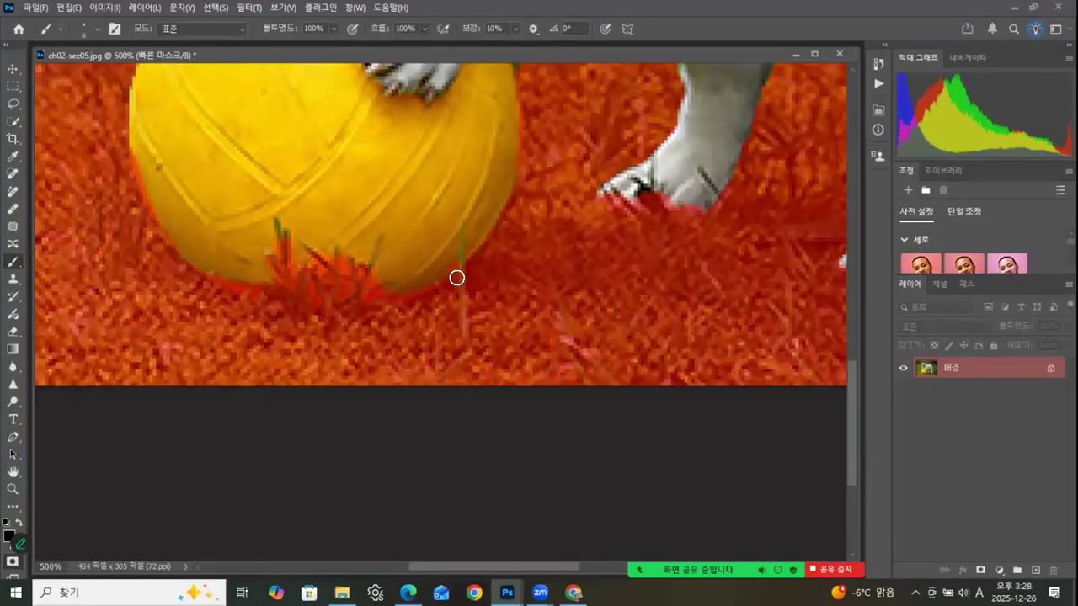
mouse_move(672, 301)
left_mouse_down()
mouse_move(464, 339)
mouse_move(353, 379)
mouse_move(385, 373)
mouse_move(357, 312)
mouse_move(353, 269)
mouse_move(406, 251)
mouse_move(484, 261)
left_mouse_up()
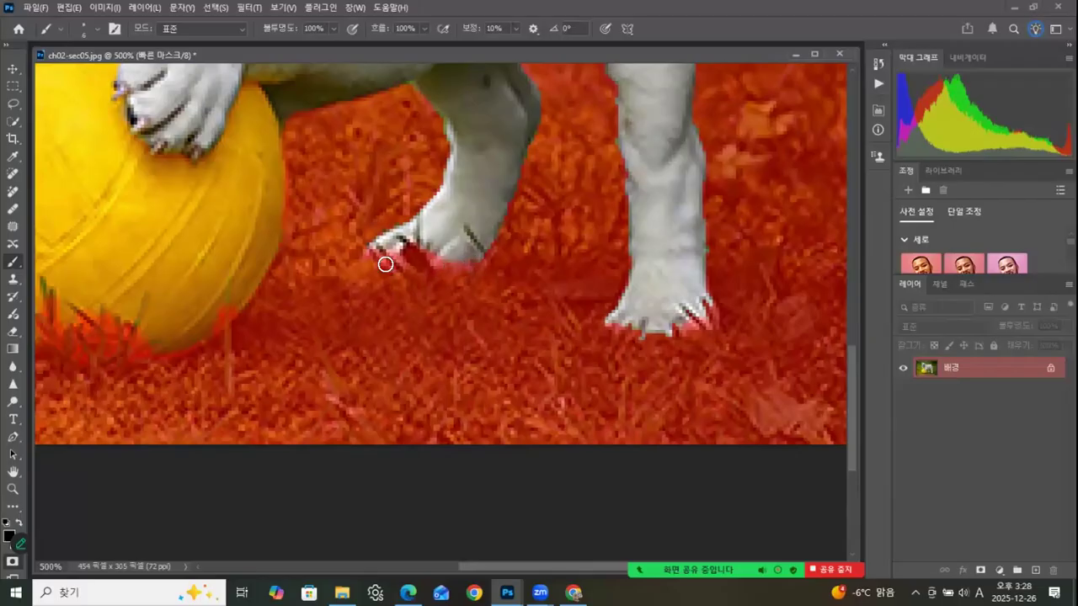
mouse_move(619, 333)
left_mouse_down()
mouse_move(678, 340)
mouse_move(698, 324)
mouse_move(692, 309)
mouse_move(703, 336)
mouse_move(715, 301)
left_mouse_up()
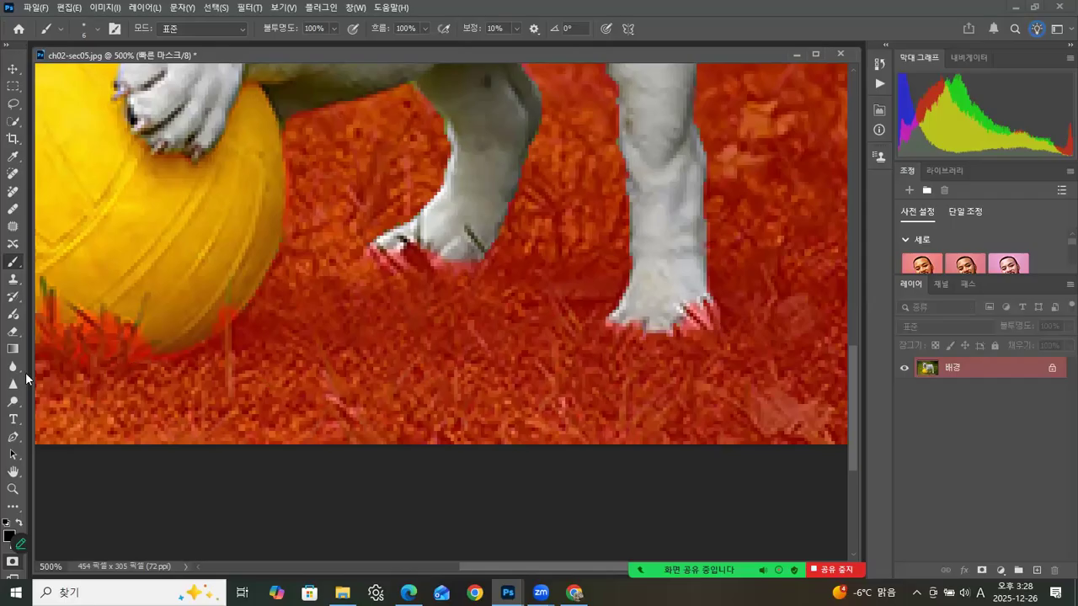
Step: Check the whole masked dog, leave Quick Mask mode and copy the selected dog and ball
double_click(13, 489)
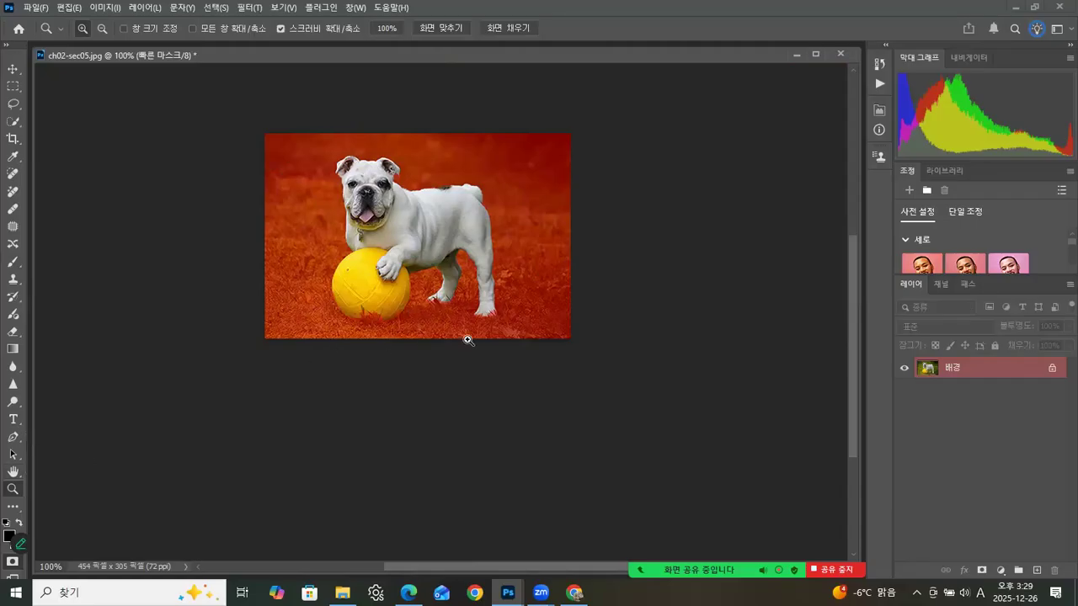
left_click(441, 232)
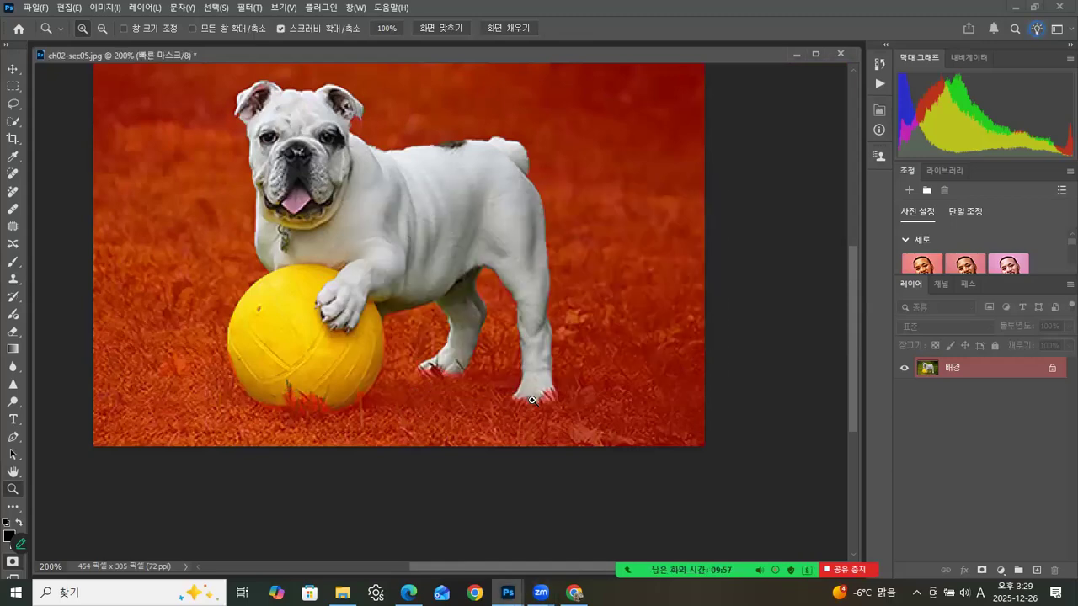
left_click(18, 542)
left_click(12, 563)
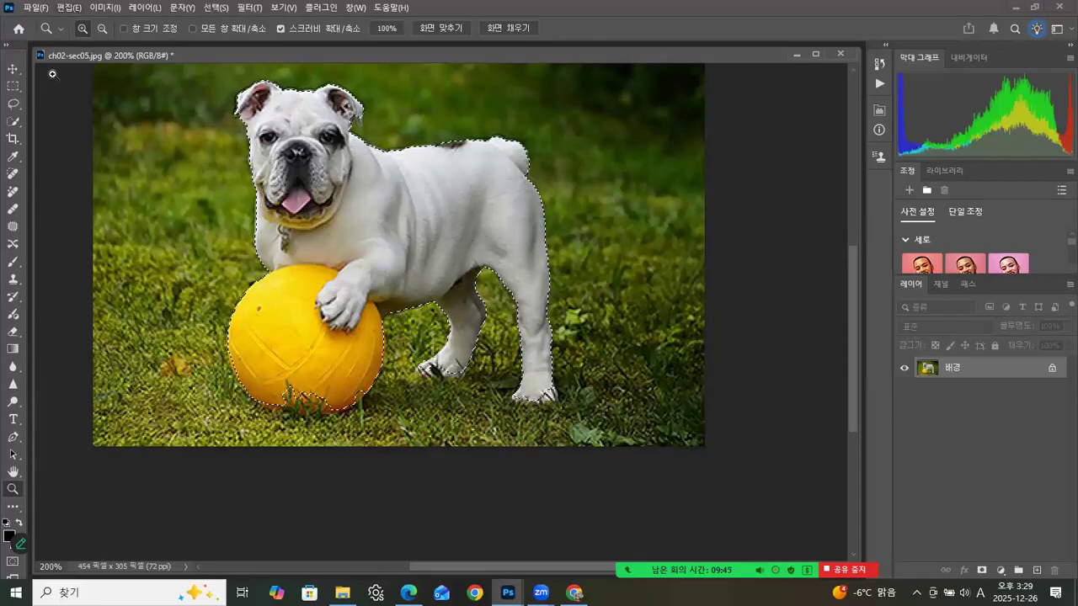
left_click(75, 8)
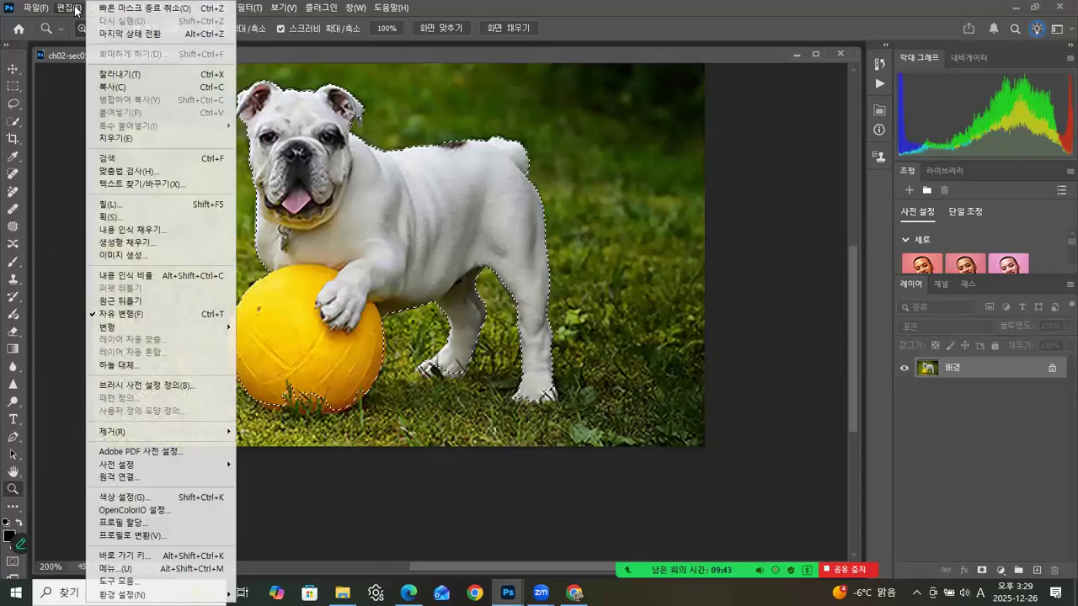
left_click(114, 87)
Step: Paste the dog and ball into ch02-sec05-01.jpg and place them on the fence rail beside the boy
key("ctrl+Tab")
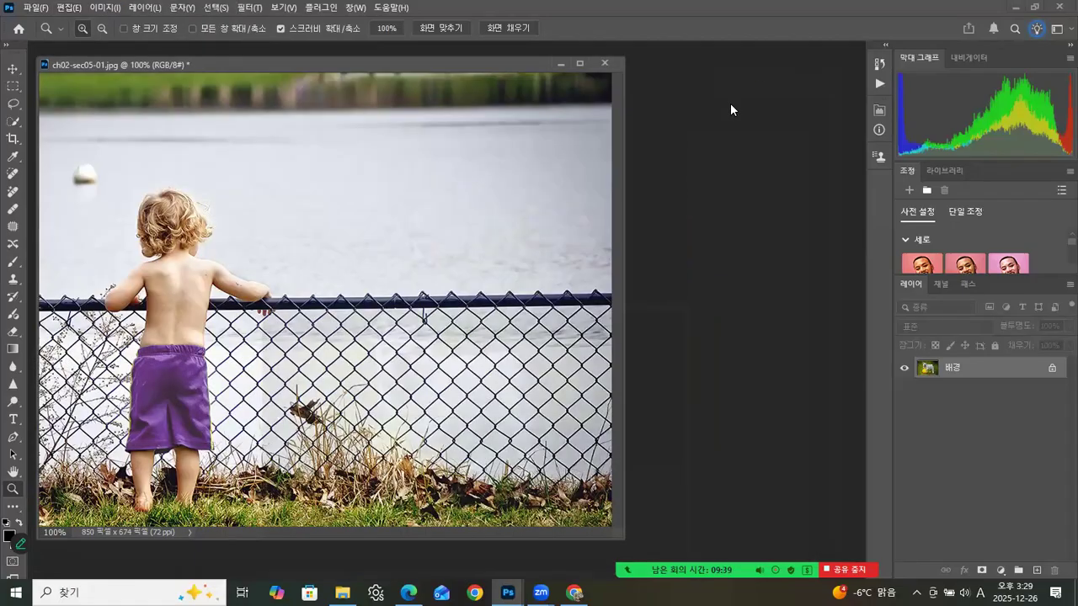
left_click(69, 8)
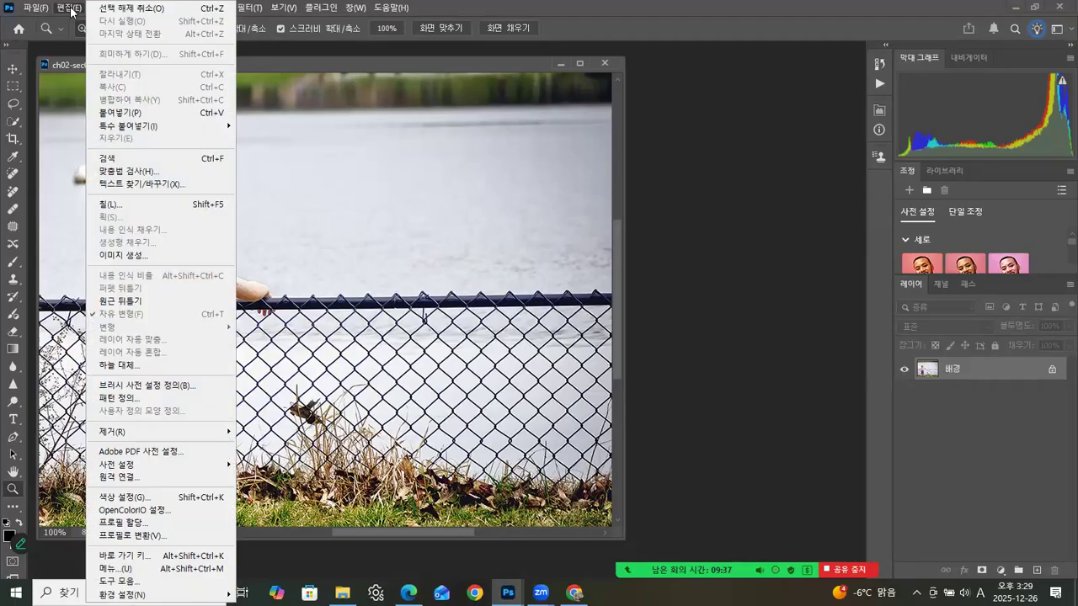
left_click(131, 114)
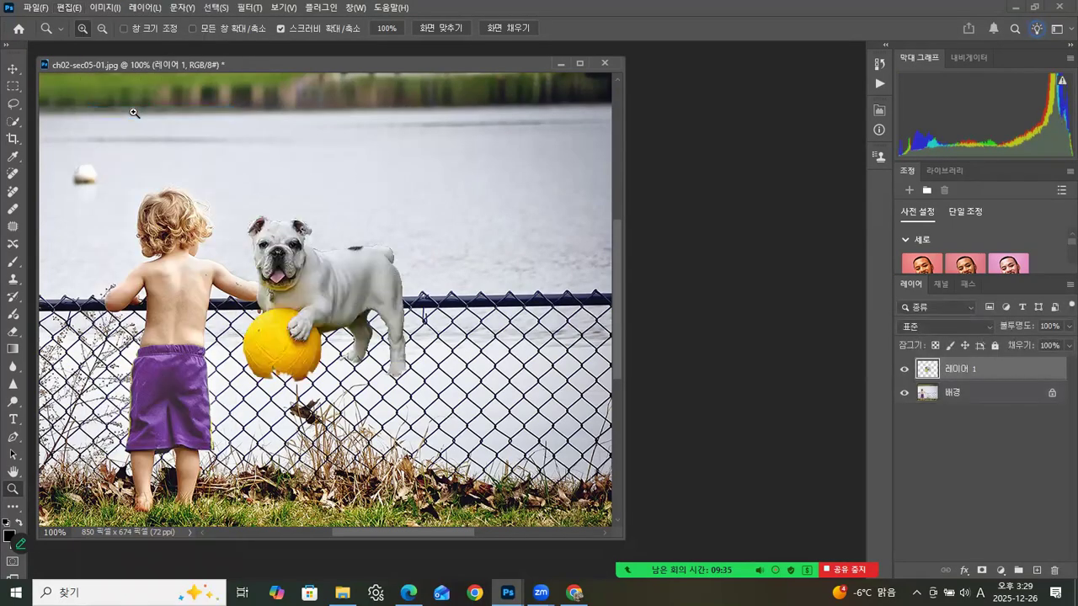
left_click(13, 68)
left_click_drag(344, 254, 425, 176)
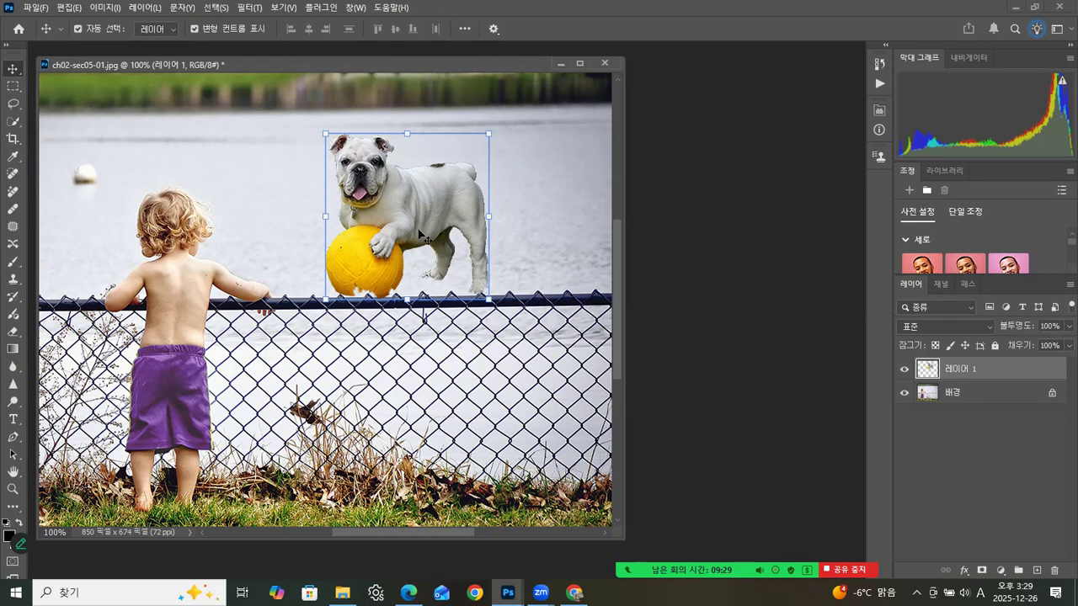
Step: Defringe the pasted dog layer's edges with a width of 1 pixel
key("ctrl+plus")
key("ctrl+plus")
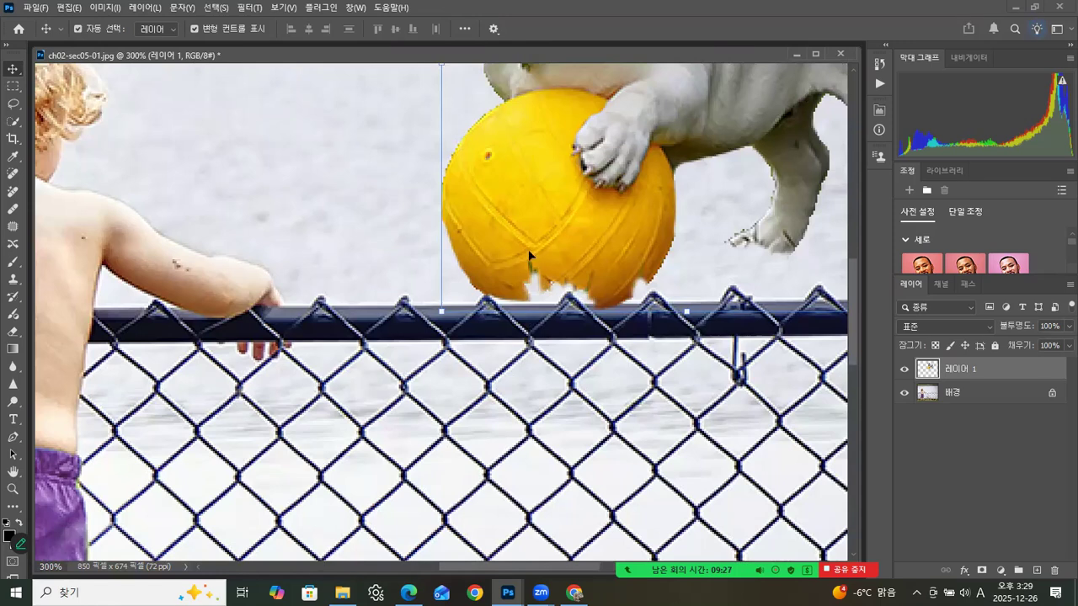
scroll(528, 250, "up", 5)
scroll(528, 249, "right", 4)
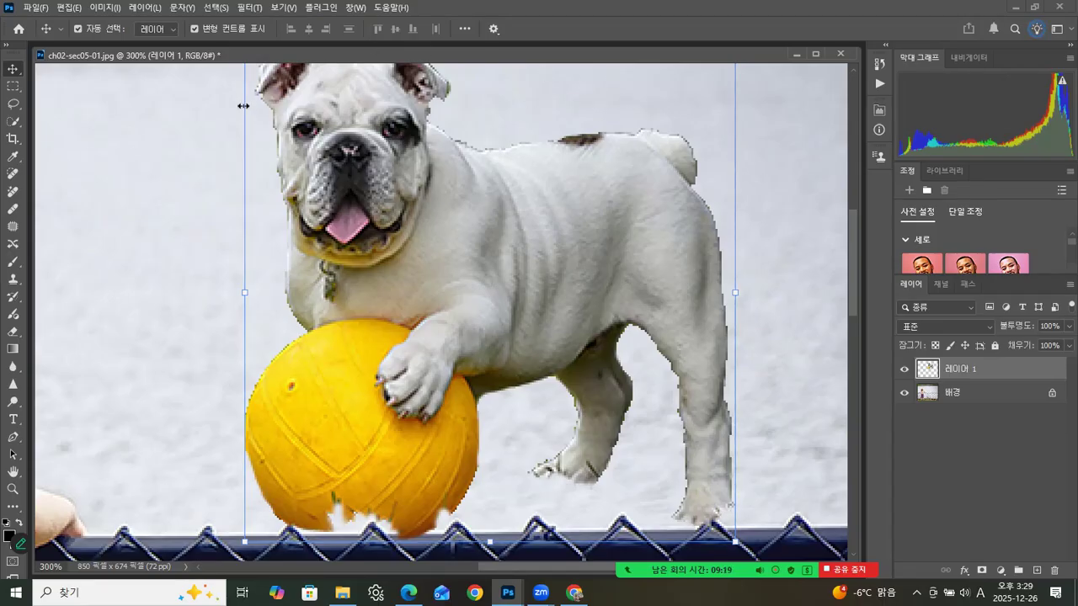
left_click(144, 8)
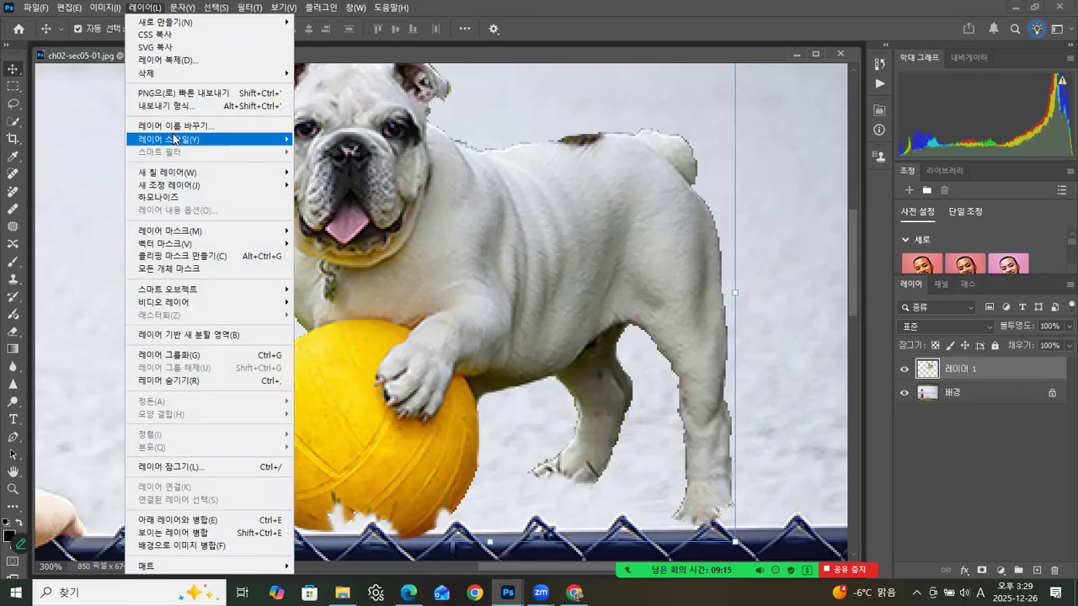
mouse_move(207, 570)
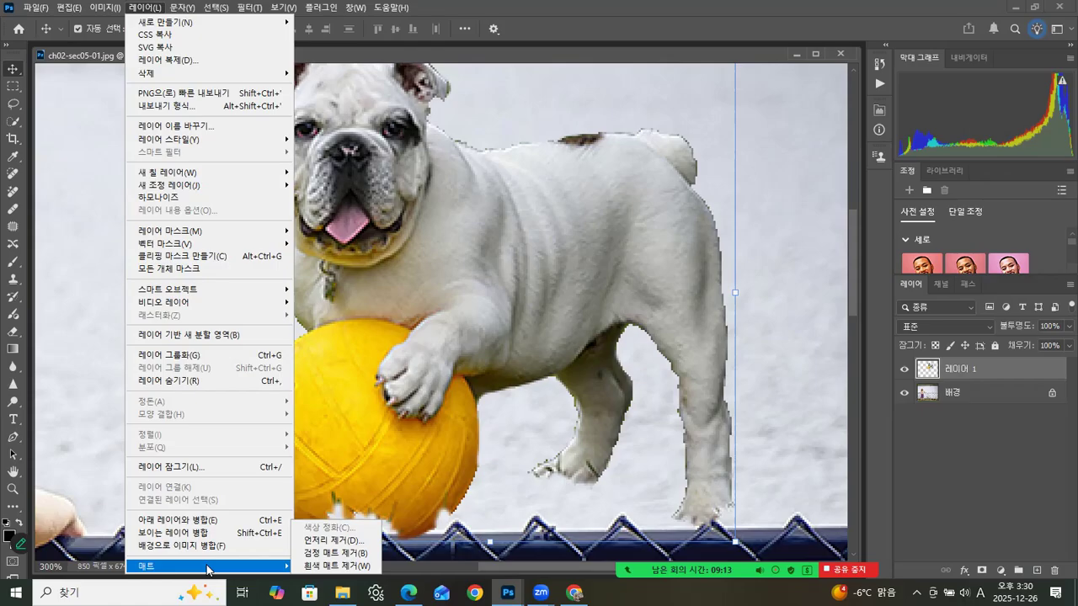
left_click(314, 541)
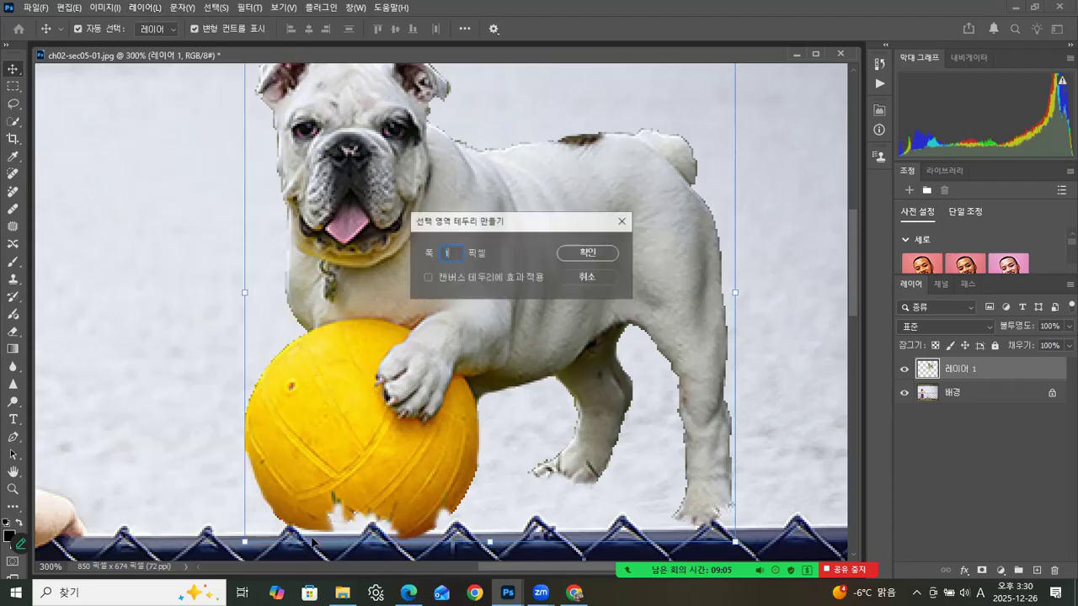
left_click_drag(531, 229, 869, 206)
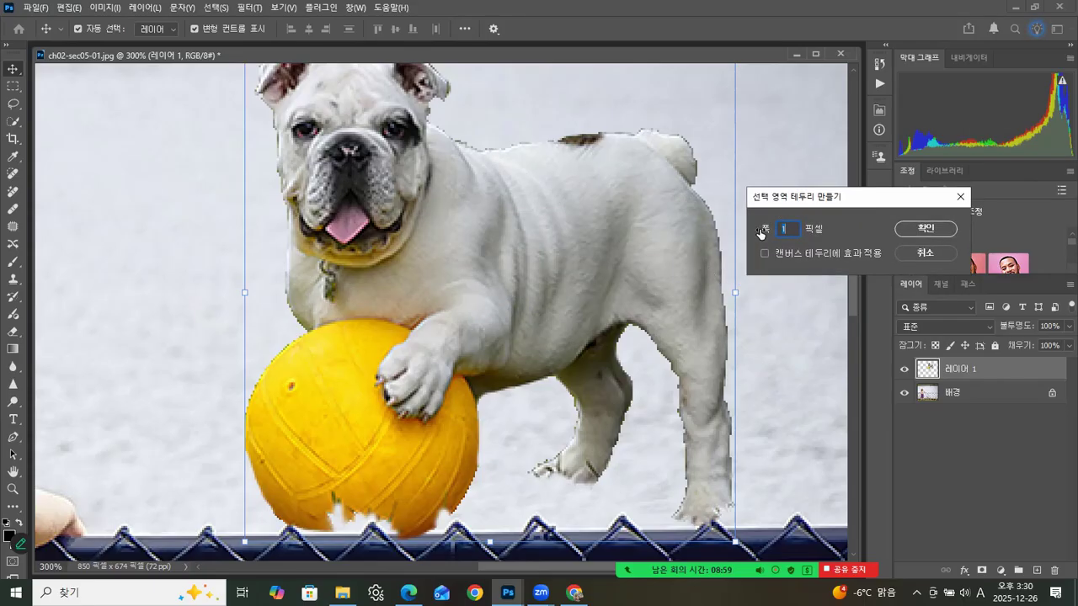
left_click(923, 230)
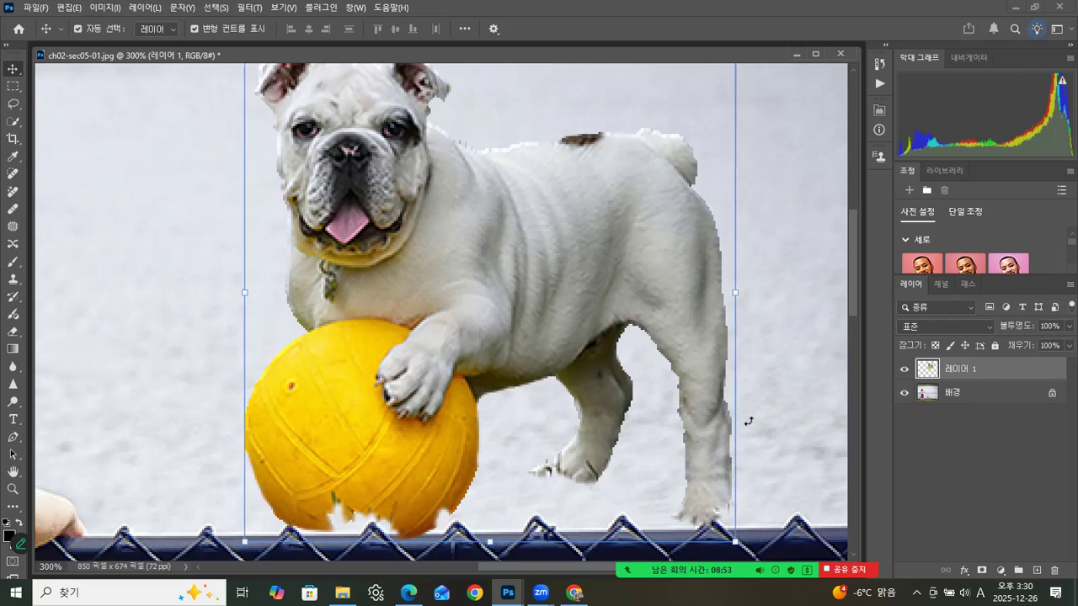
Step: Move the dog and ball off the fence rail onto the grass in front of the fence and deselect the layer
double_click(13, 489)
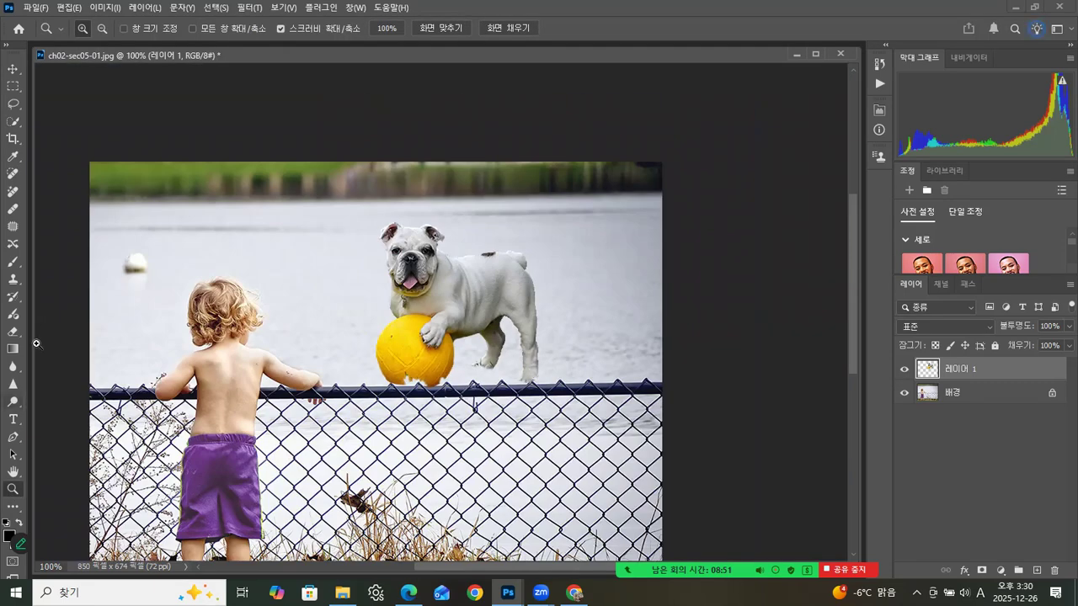
key("v")
left_click_drag(443, 238, 465, 428)
key("space")
left_click_drag(454, 258, 433, 8)
left_click_drag(400, 258, 419, 310)
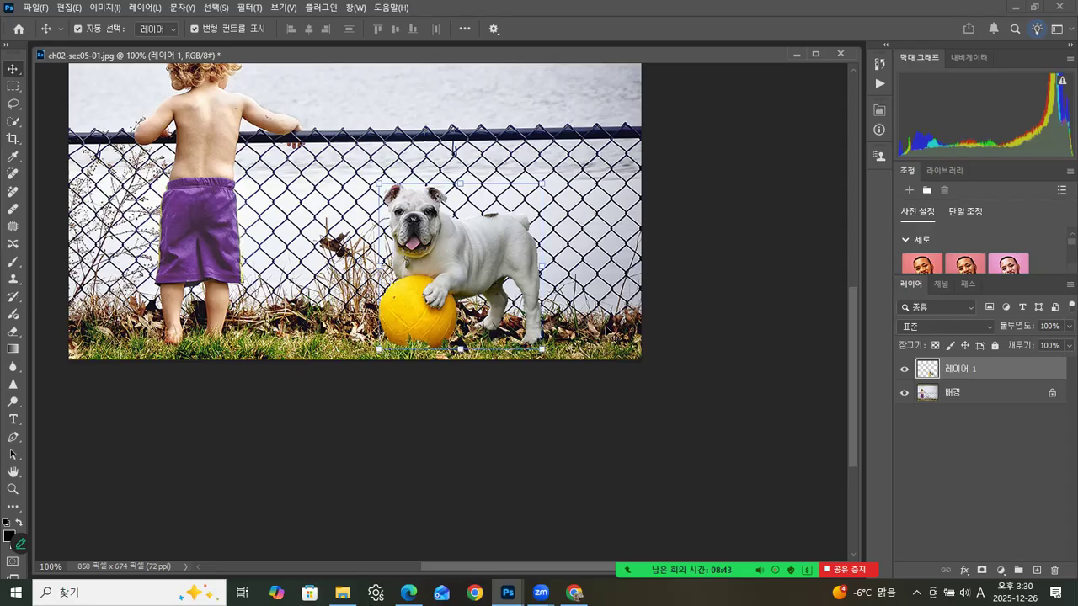
left_click(717, 300)
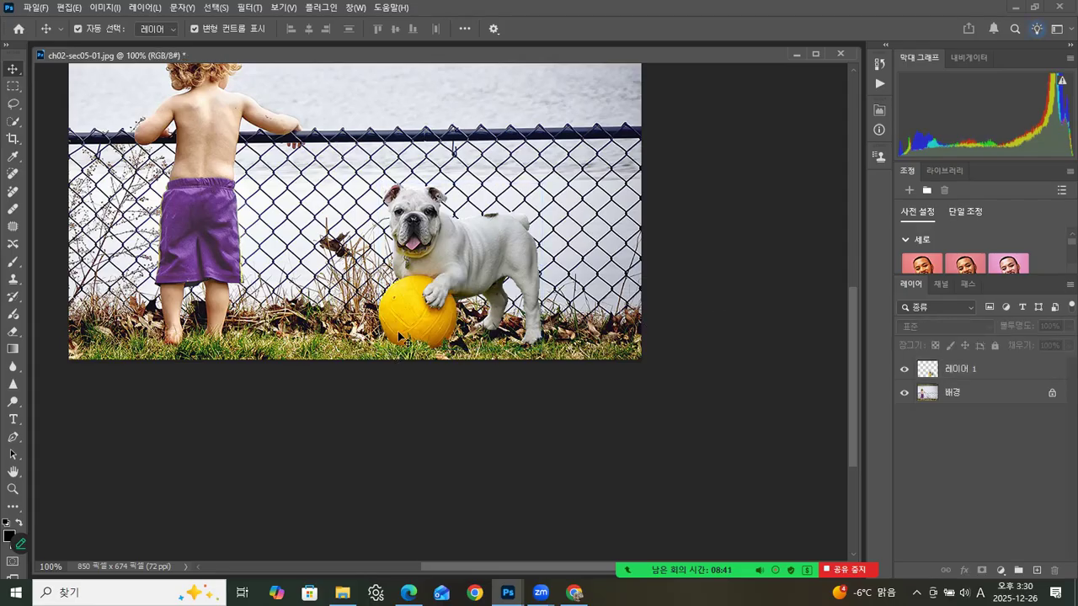
left_click(537, 344)
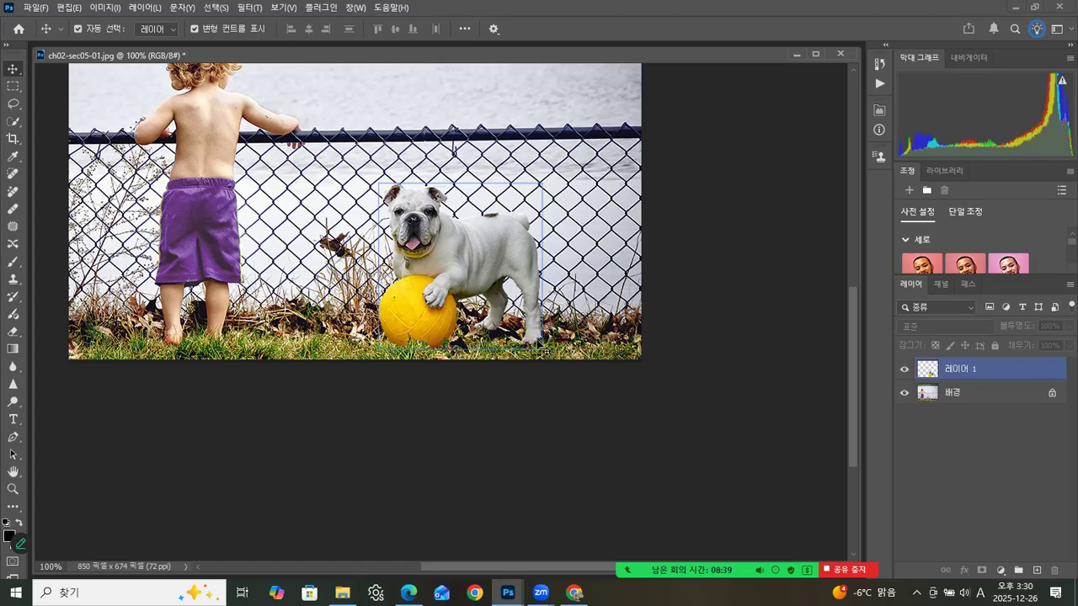
left_click(674, 297)
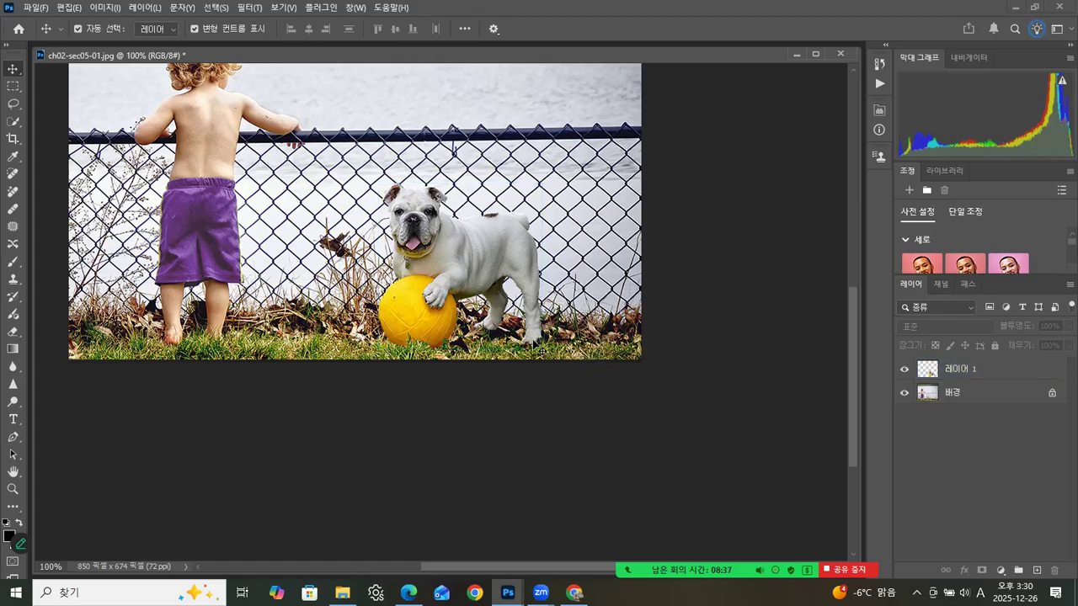
left_click(422, 323)
left_click(18, 545)
left_click_drag(857, 357, 846, 294)
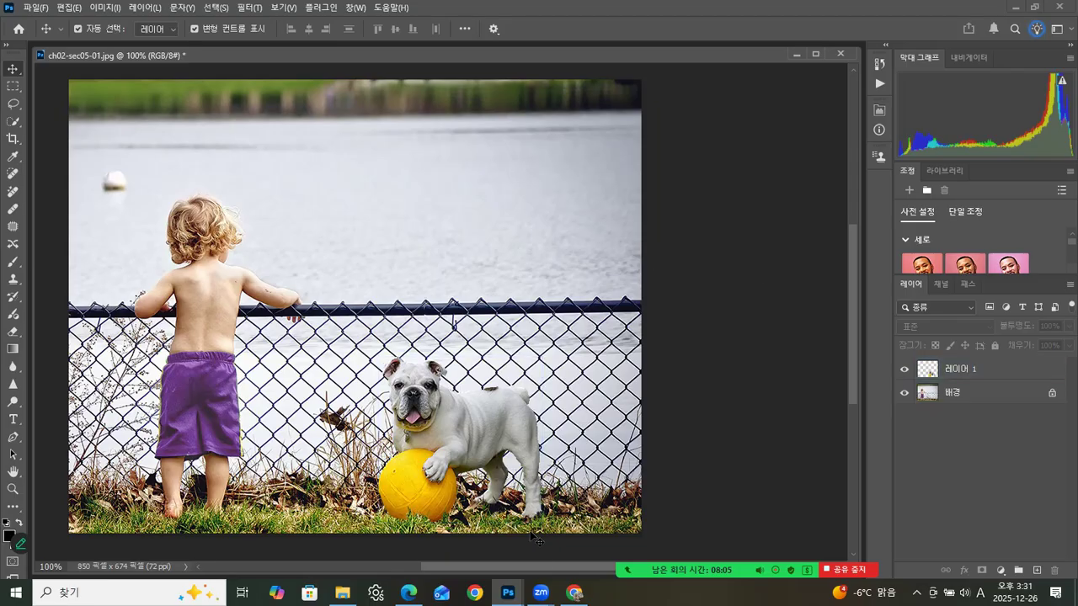
Step: Switch to ch02-sec05.jpg and review the dog's selection in Quick Mask mode, examining the mask edges around the hind legs
left_click(514, 593)
left_click(610, 543)
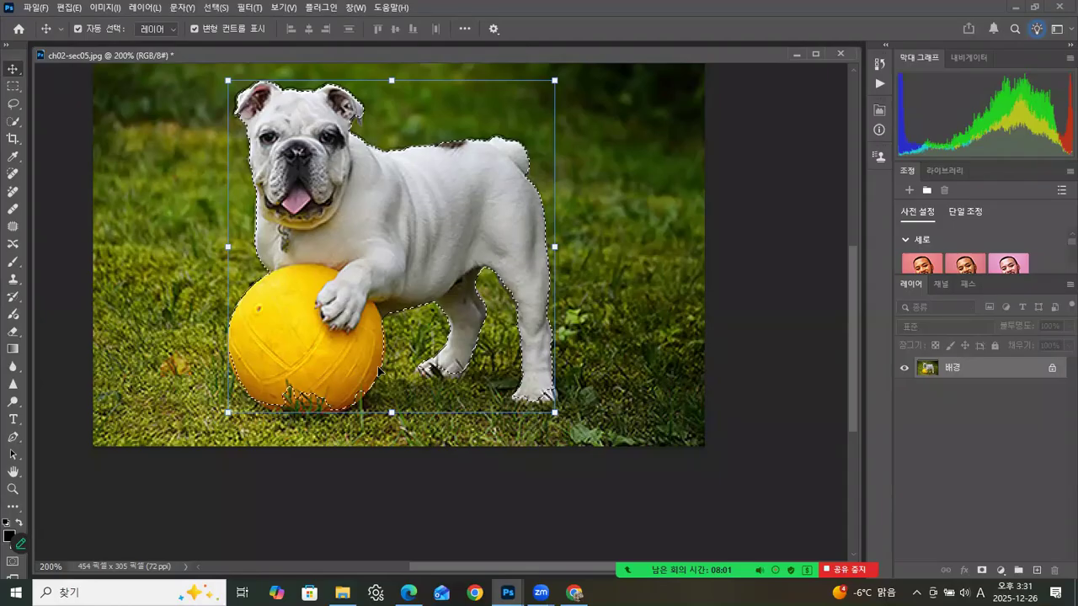
left_click(11, 564)
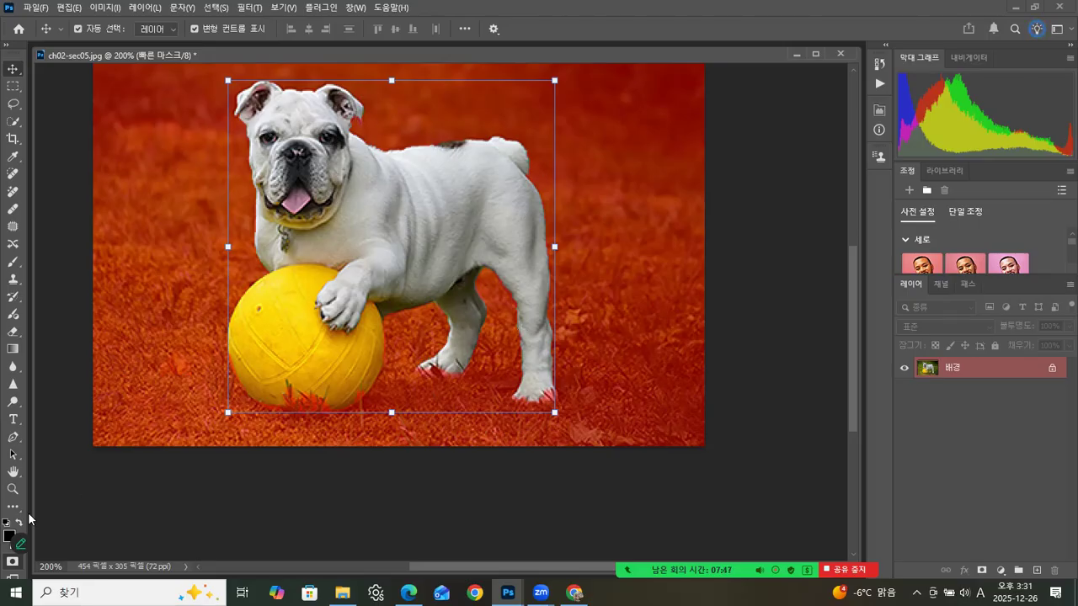
left_click(13, 489)
left_click(527, 336)
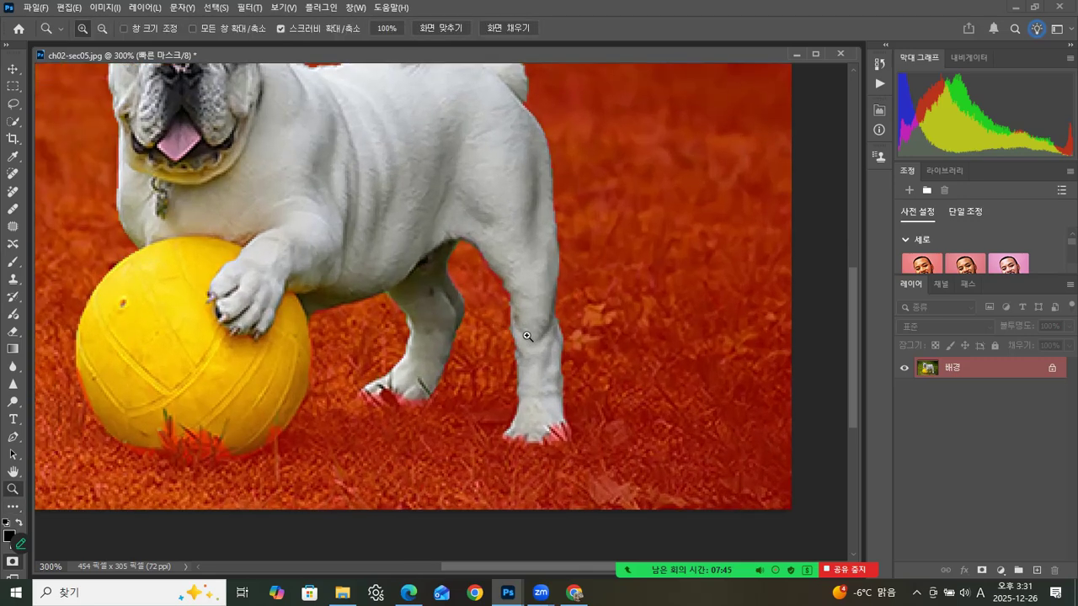
left_click(526, 336)
left_click(508, 294)
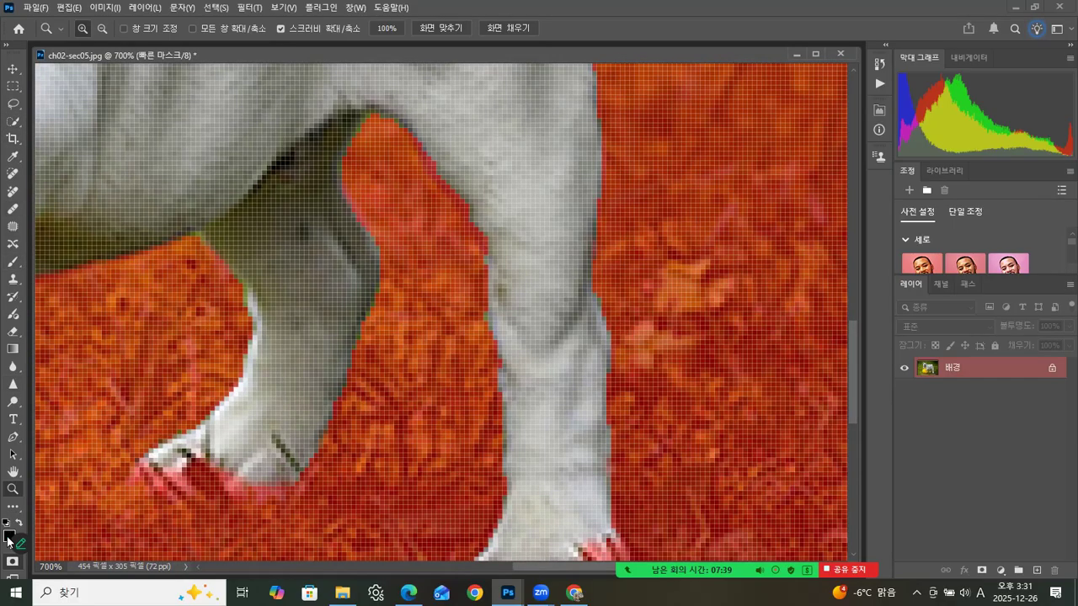
left_click(13, 261)
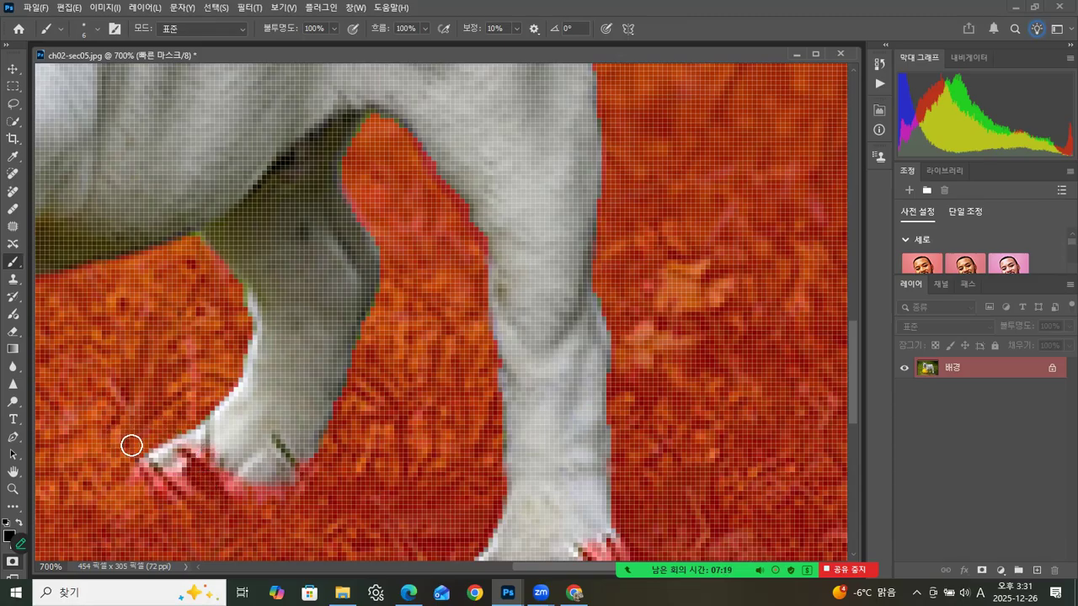
left_click(13, 491)
double_click(12, 492)
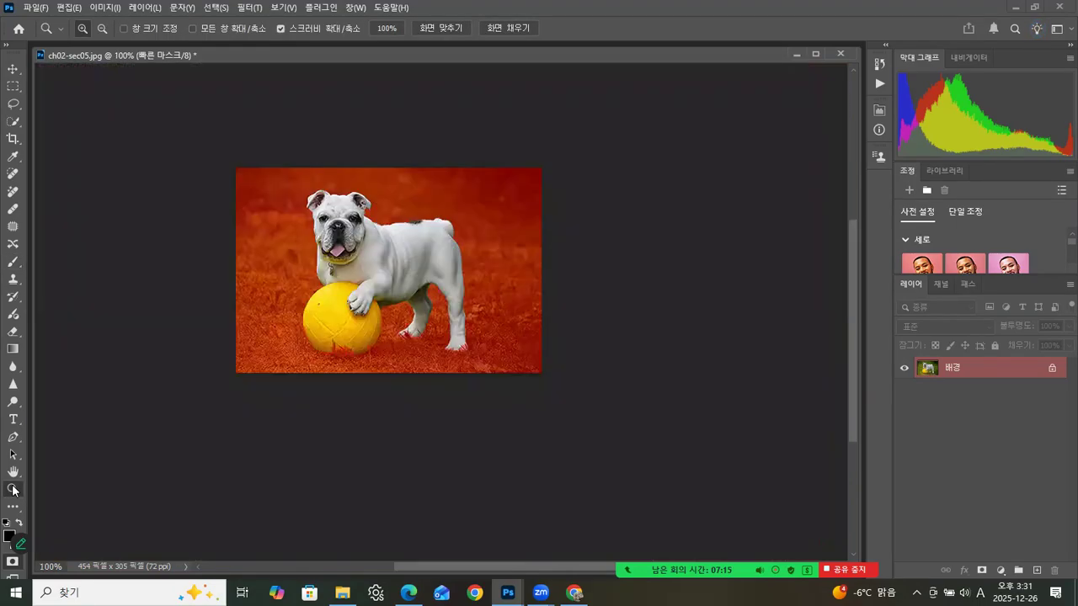
left_click(12, 564)
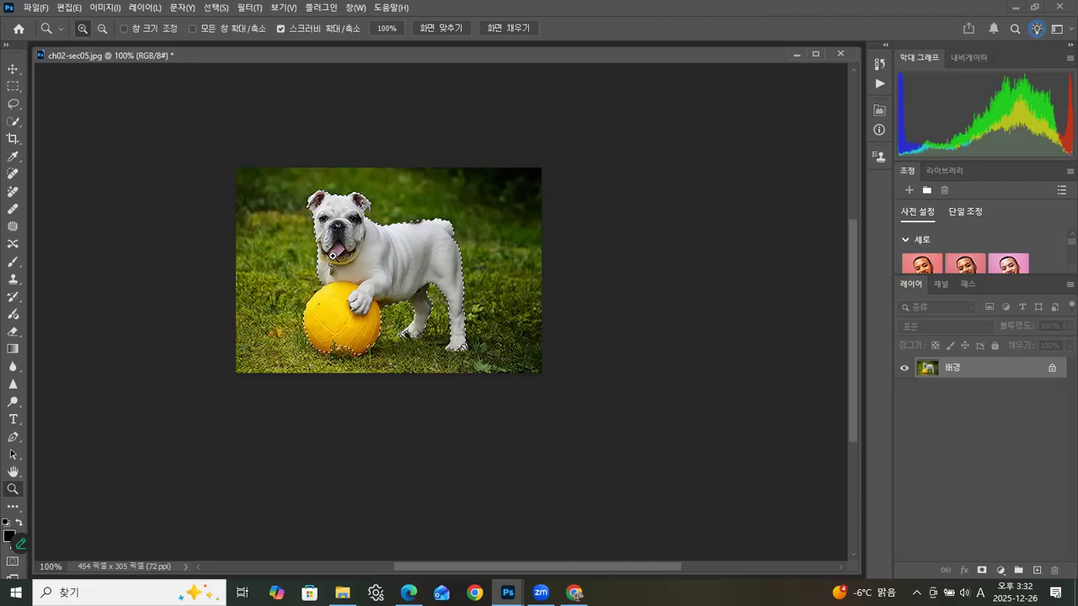
Step: Close the ch02-sec05.jpg source image and return to the composite
left_click(13, 121)
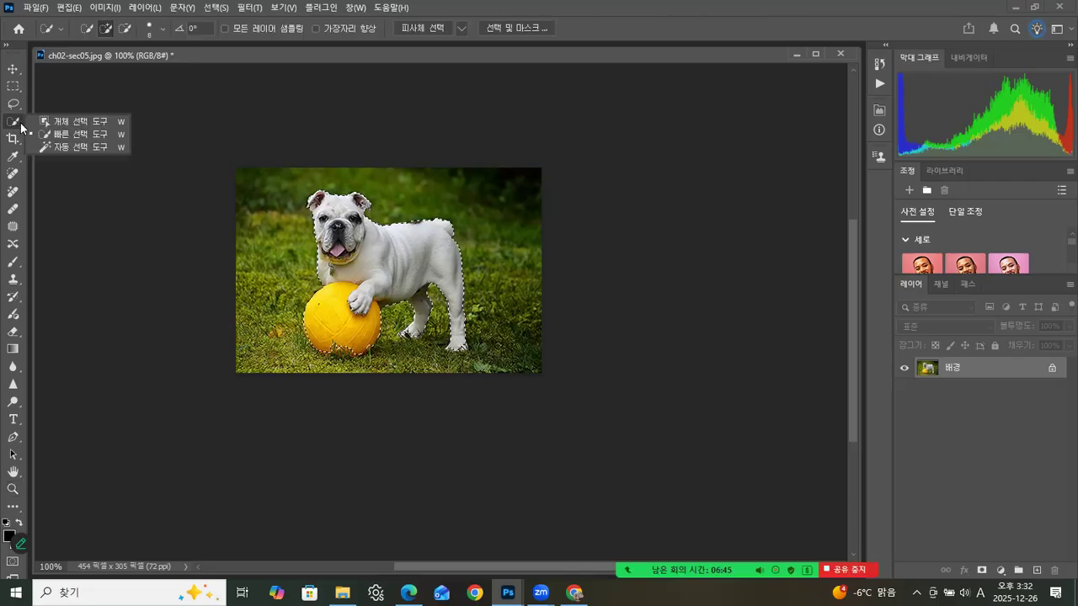
left_click(68, 137)
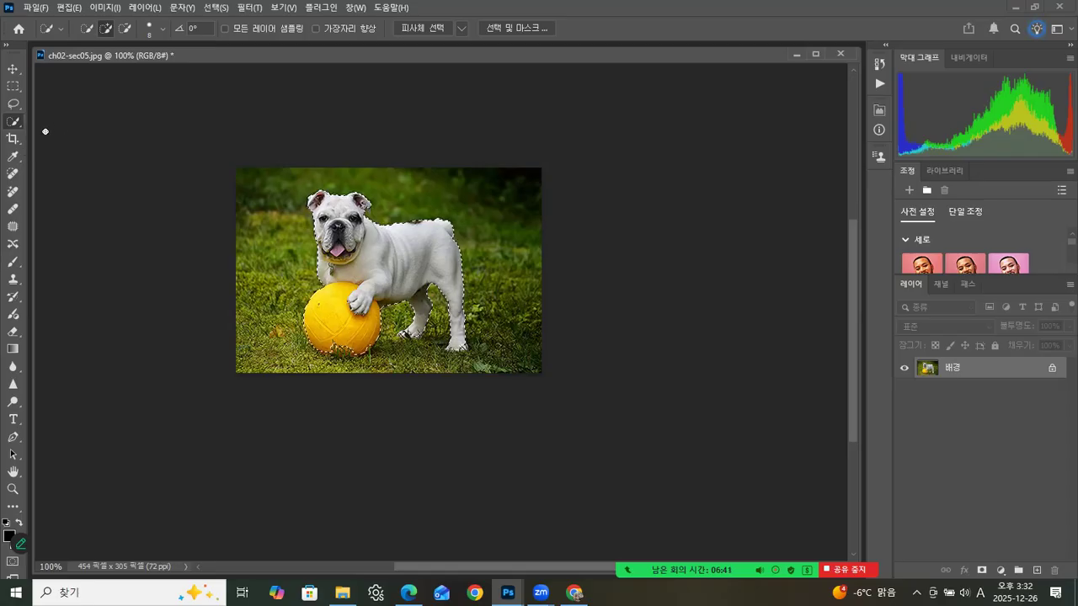
left_click(14, 68)
left_click_drag(160, 54, 188, 91)
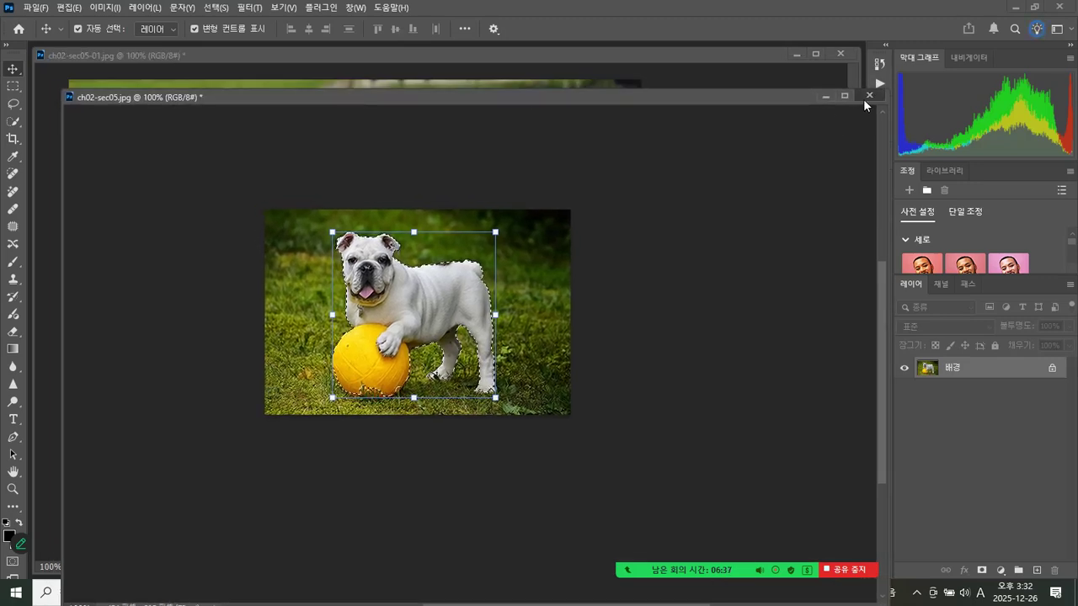
left_click(869, 96)
left_click(563, 224)
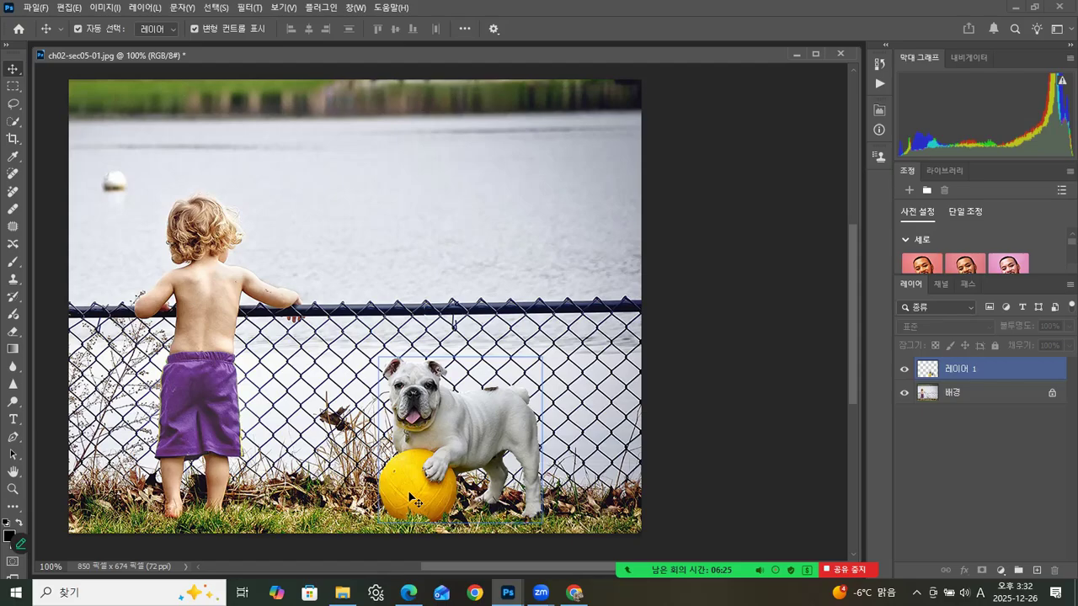
Step: Try the dog and ball over the water above the fence, and place them back on the grass beside the boy
left_click(461, 409)
left_click_drag(461, 410, 443, 241)
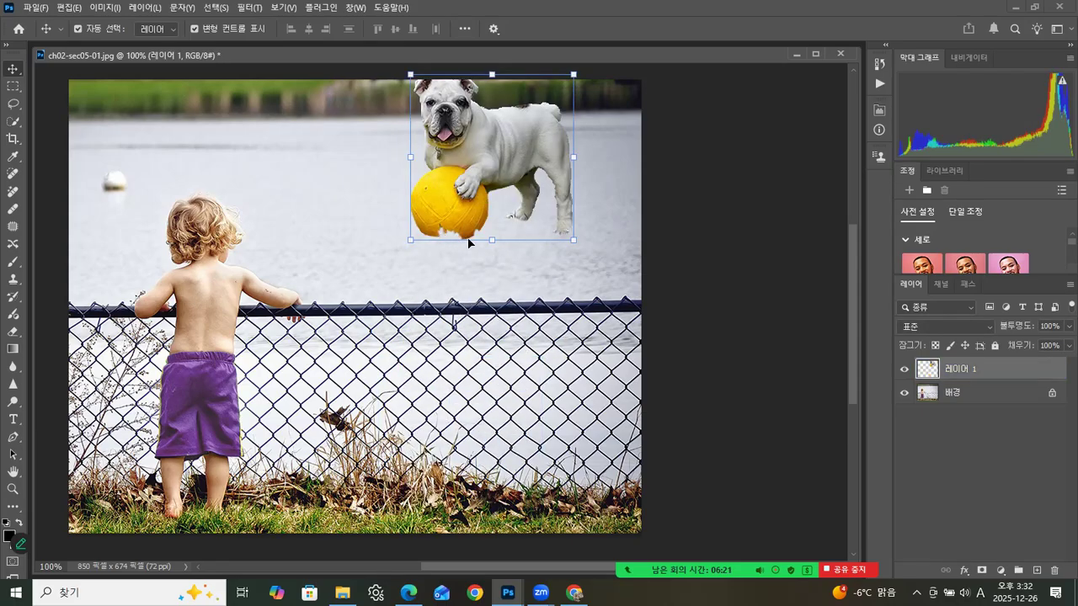
left_click_drag(514, 149, 490, 439)
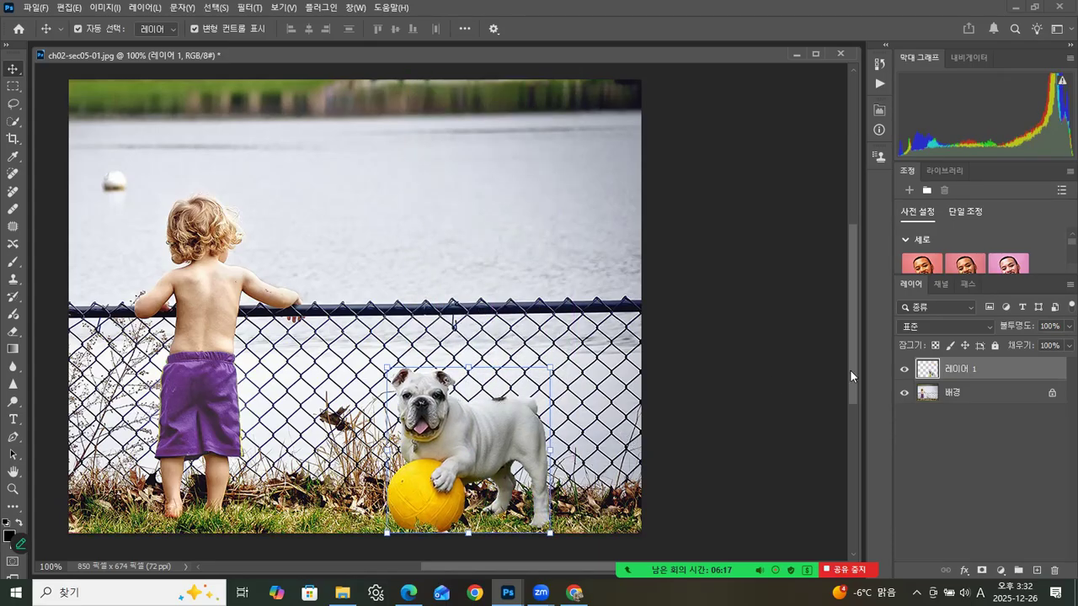
left_click_drag(852, 373, 853, 395)
scroll(461, 432, "down", 1)
left_click_drag(425, 434, 422, 429)
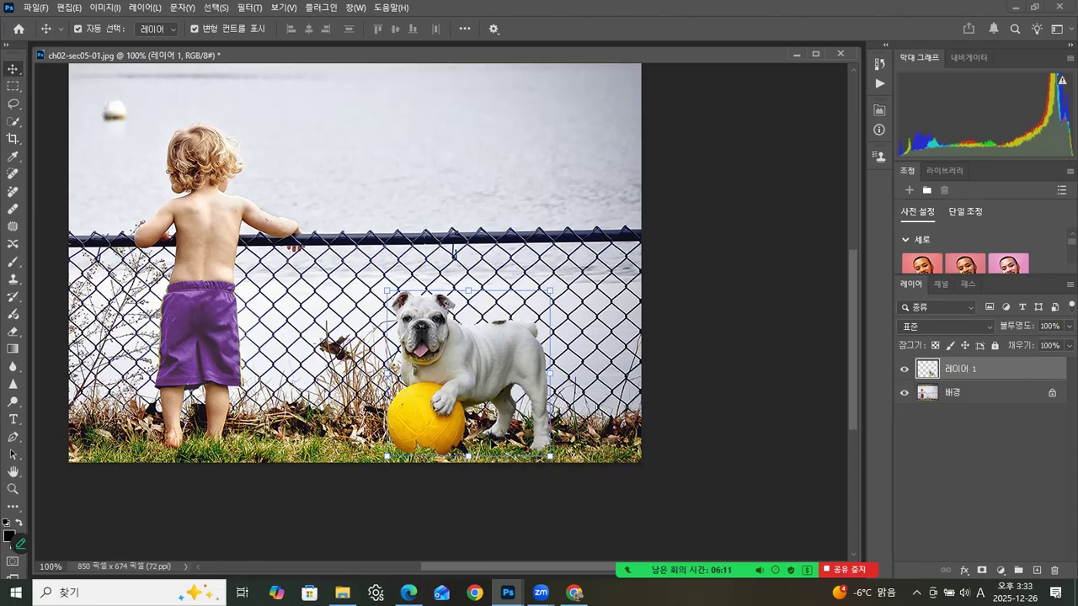
Step: Nudge the dog and ball slightly lower so they sit in the grass, and check the cut-out's edges up close
left_click(12, 488)
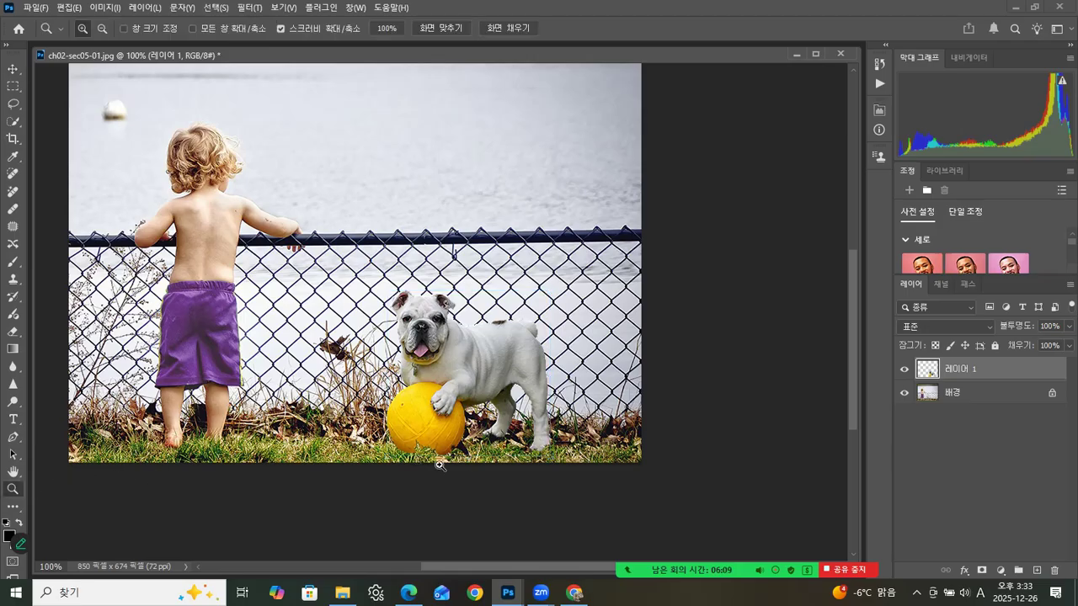
left_click(485, 450)
left_click(485, 450)
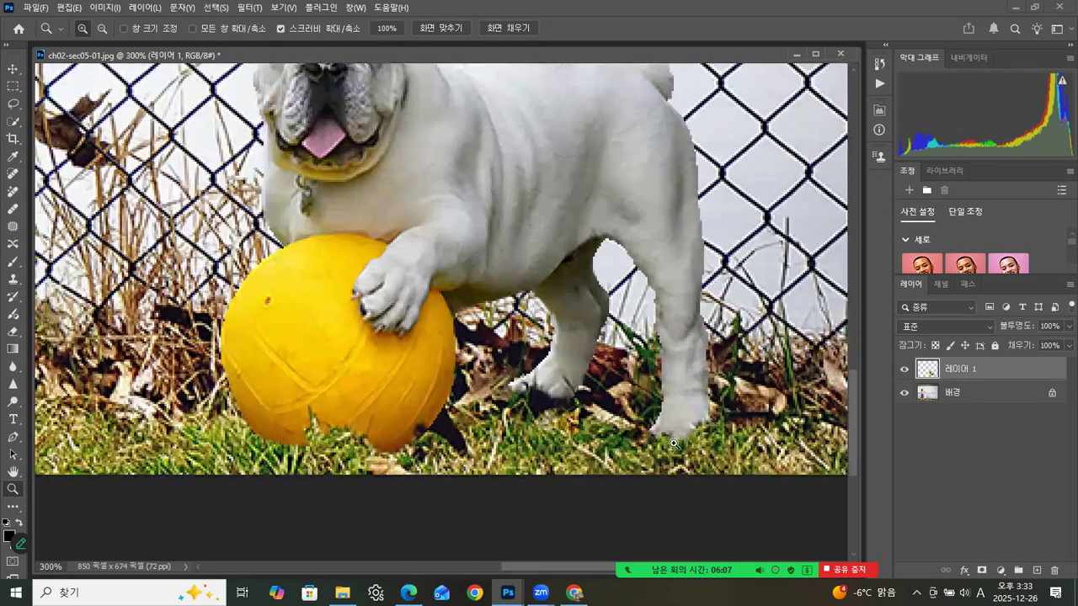
left_click(12, 68)
left_click_drag(514, 261, 508, 287)
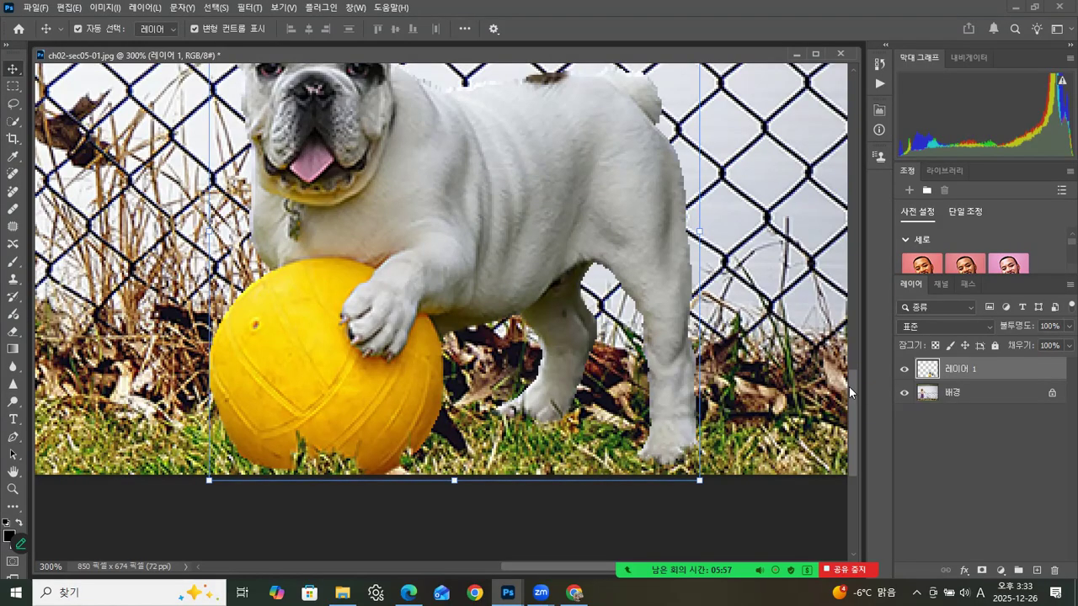
left_click_drag(852, 399, 851, 374)
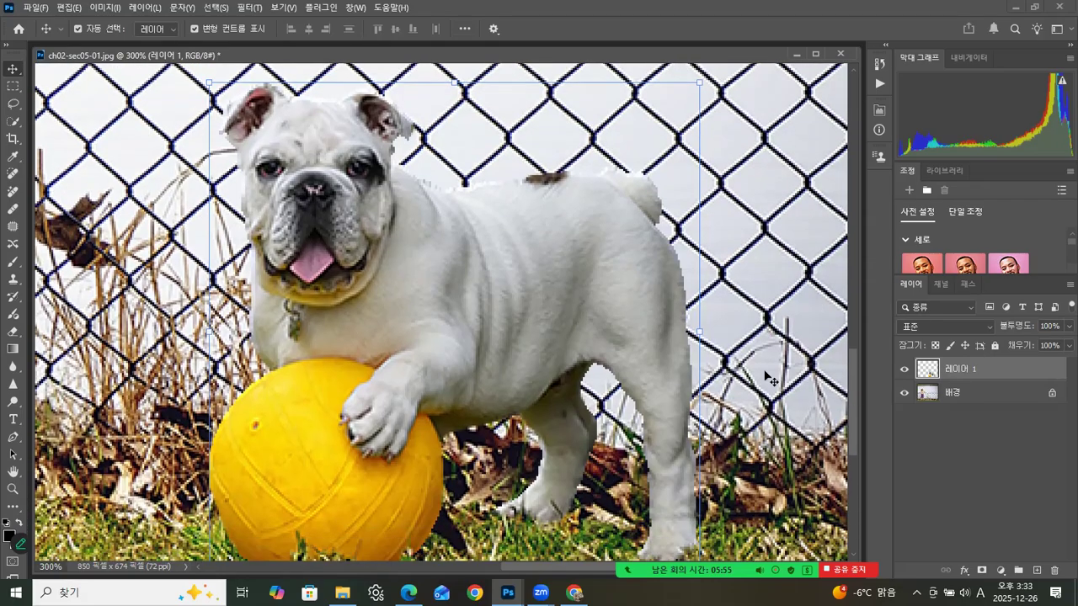
double_click(11, 491)
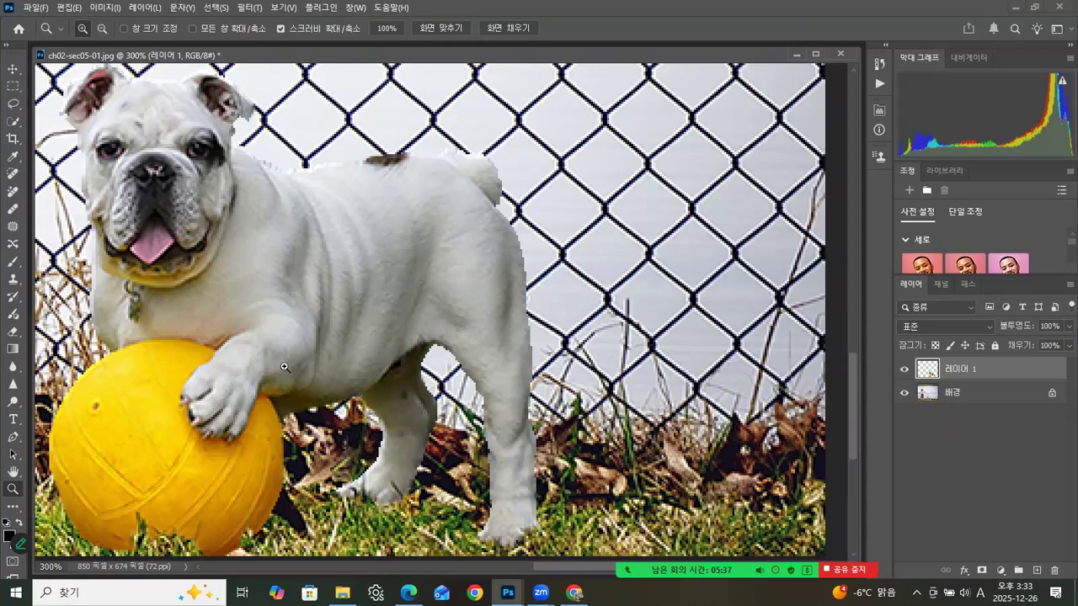
double_click(13, 491)
Step: Save a JPEG copy of the composite as 03_1.jpg in the Photoshop2025 course folder two levels above ch02, at maximum quality 12
left_click_drag(224, 55, 272, 71)
left_click(36, 8)
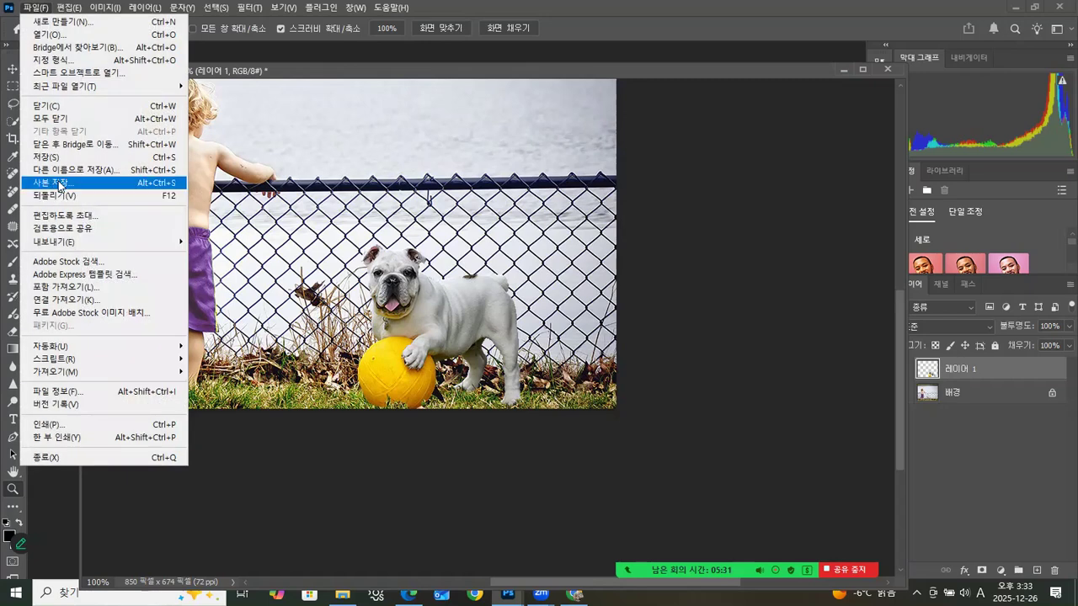
left_click(60, 184)
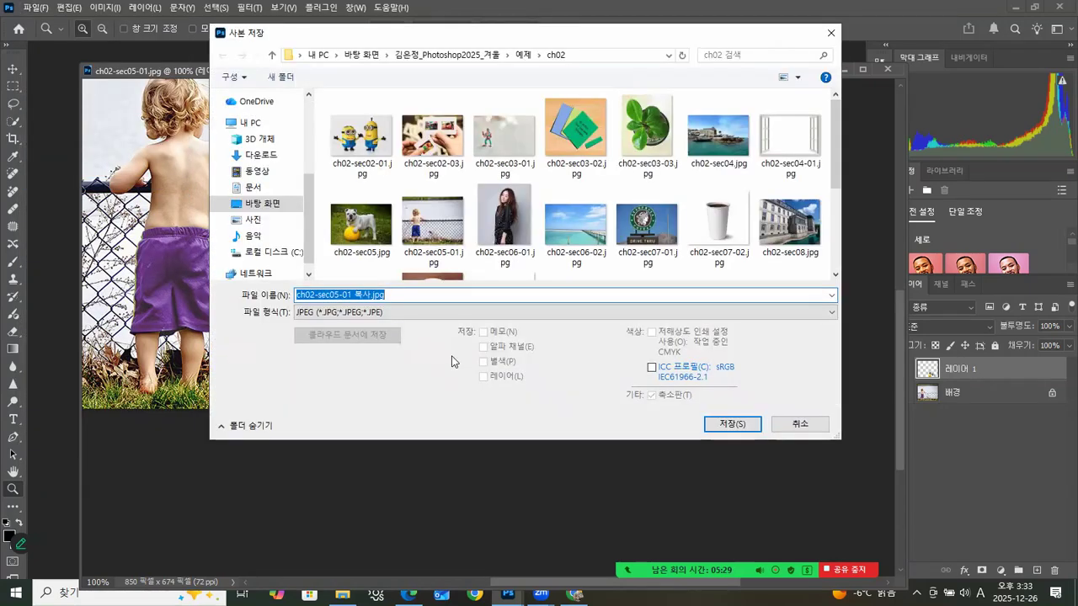
left_click(486, 55)
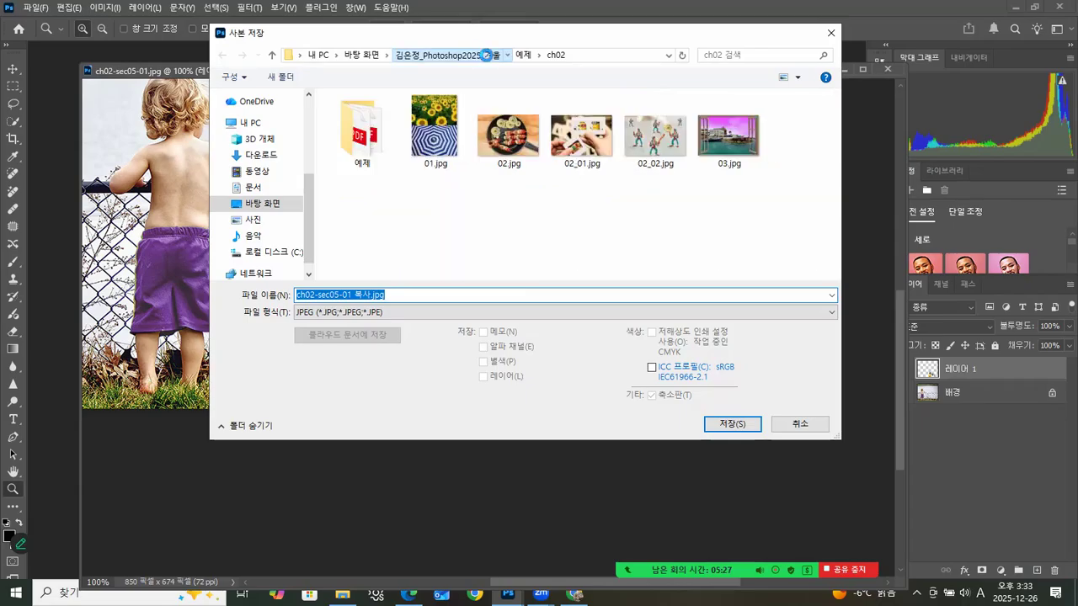
left_click(370, 312)
left_click(370, 313)
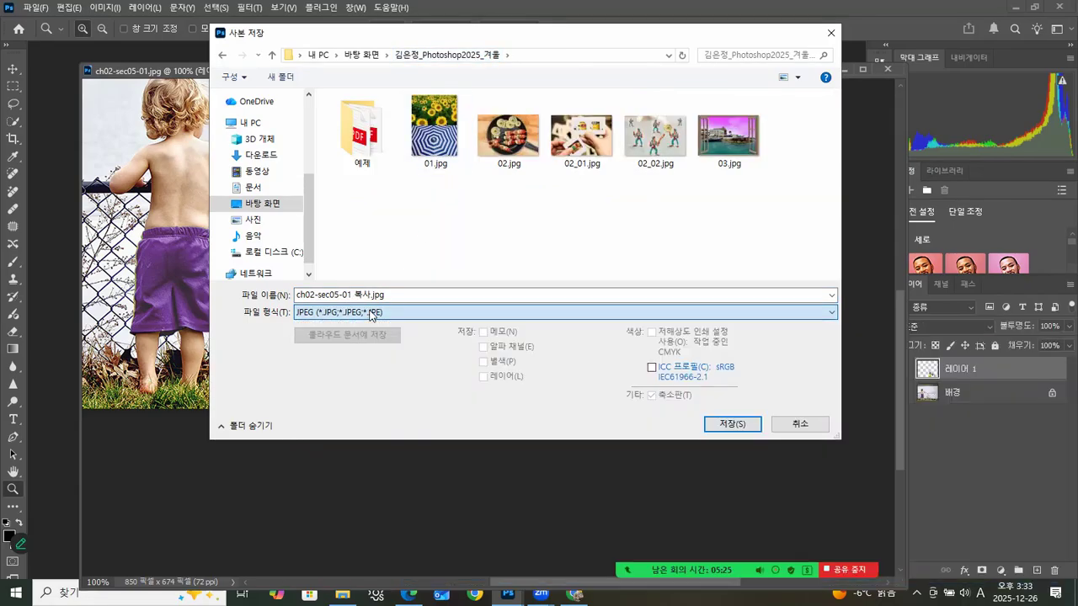
left_click(724, 155)
left_click(306, 295)
double_click(307, 295)
left_click(307, 294)
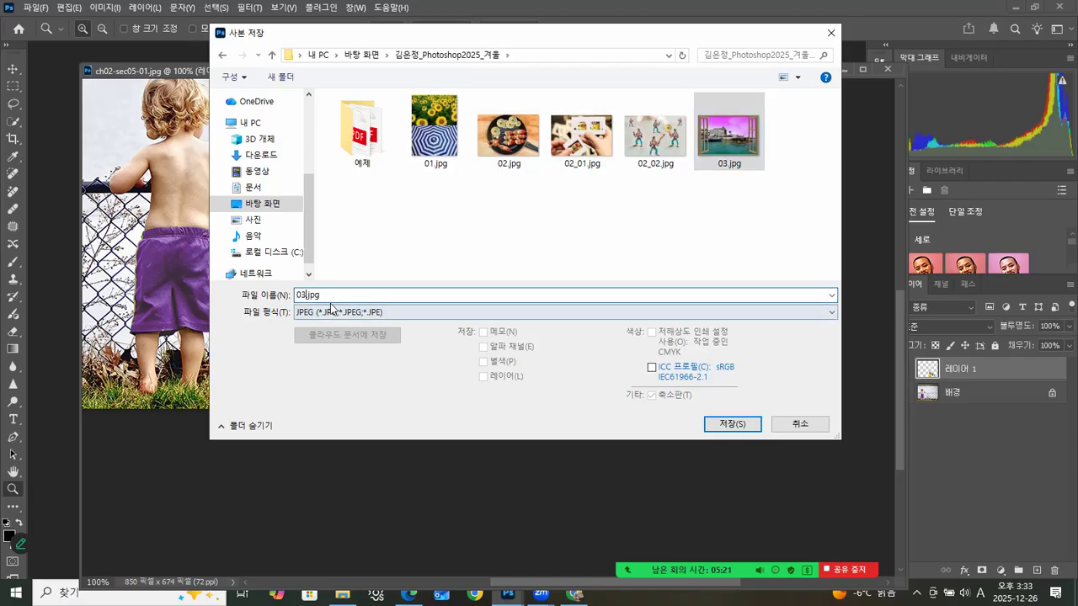
type("_")
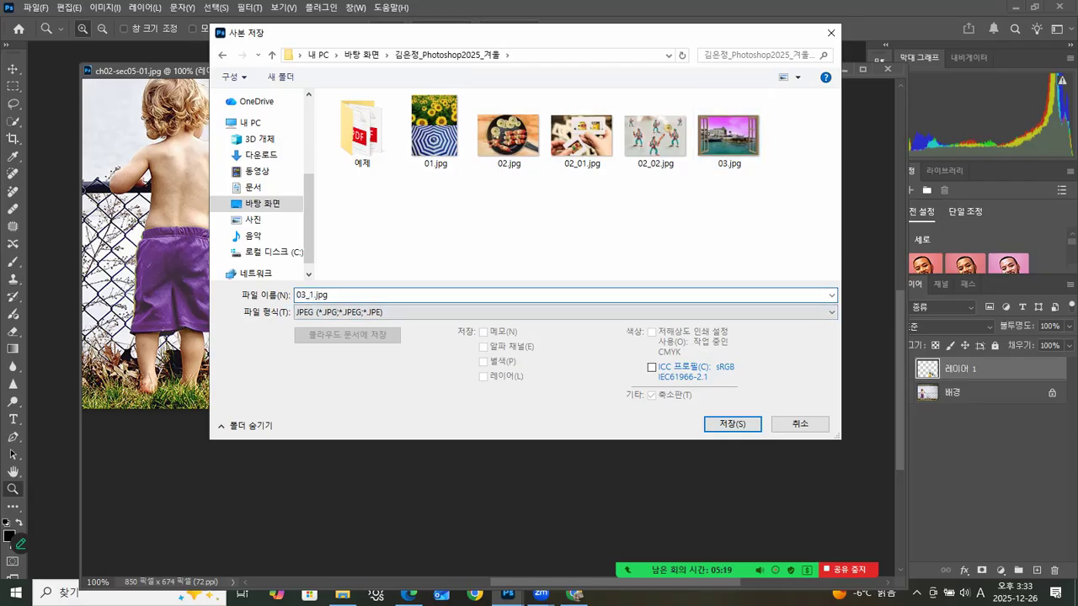
type("1")
left_click(732, 424)
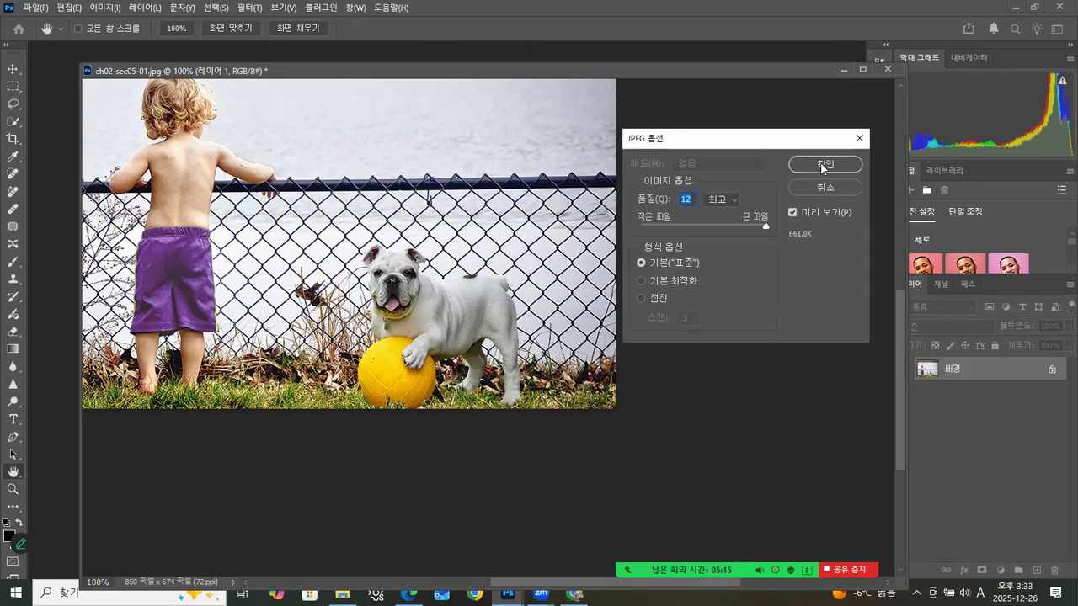
left_click(824, 165)
Step: Save a layered Photoshop-format copy of the composite as 03_01.psd in the same Photoshop2025 course folder
left_click(30, 7)
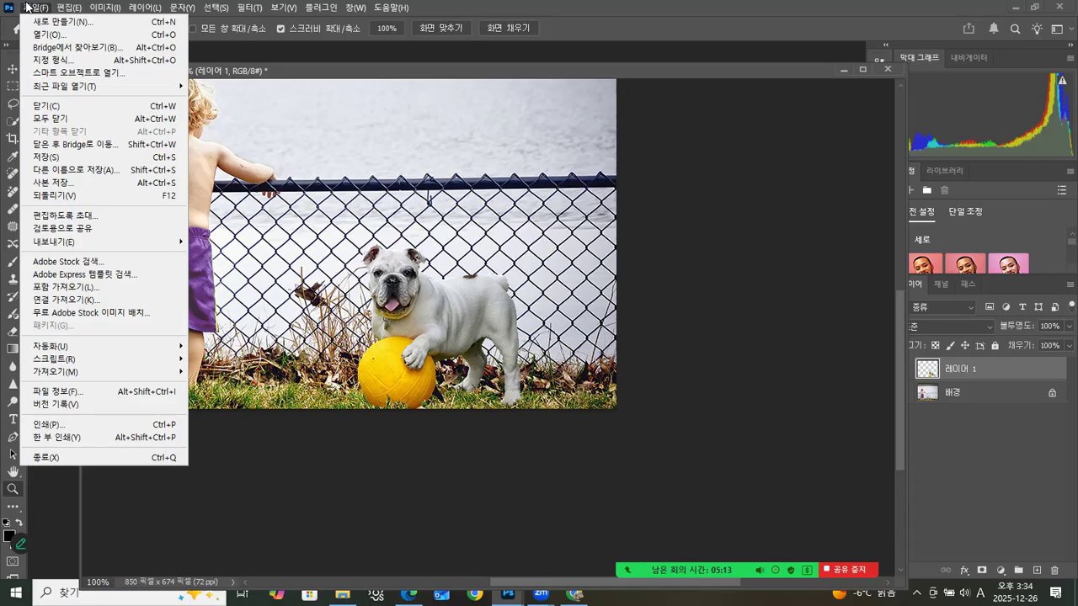
left_click(41, 180)
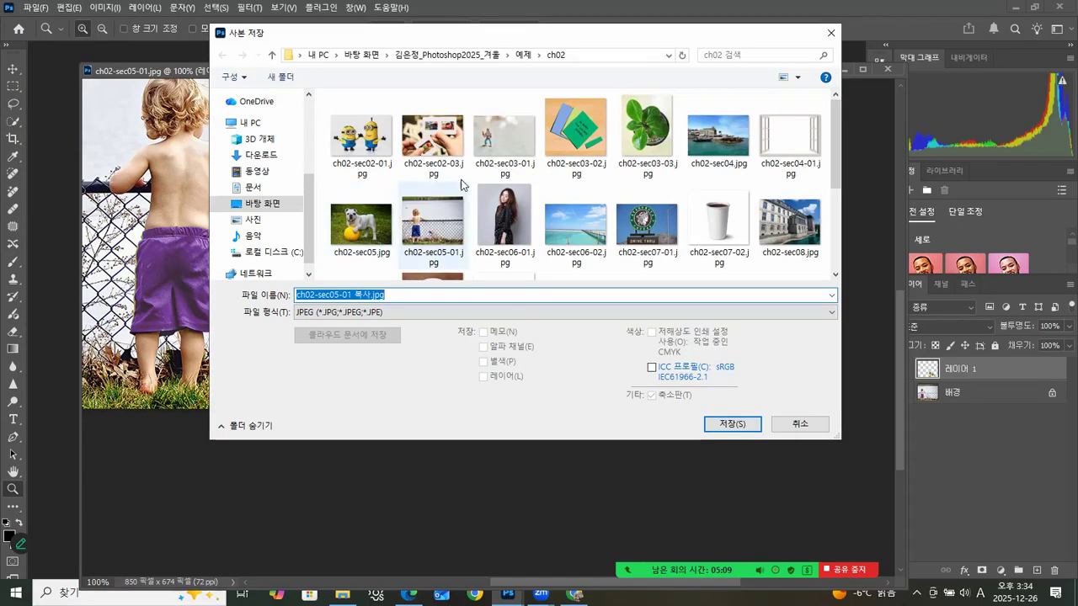
left_click(448, 55)
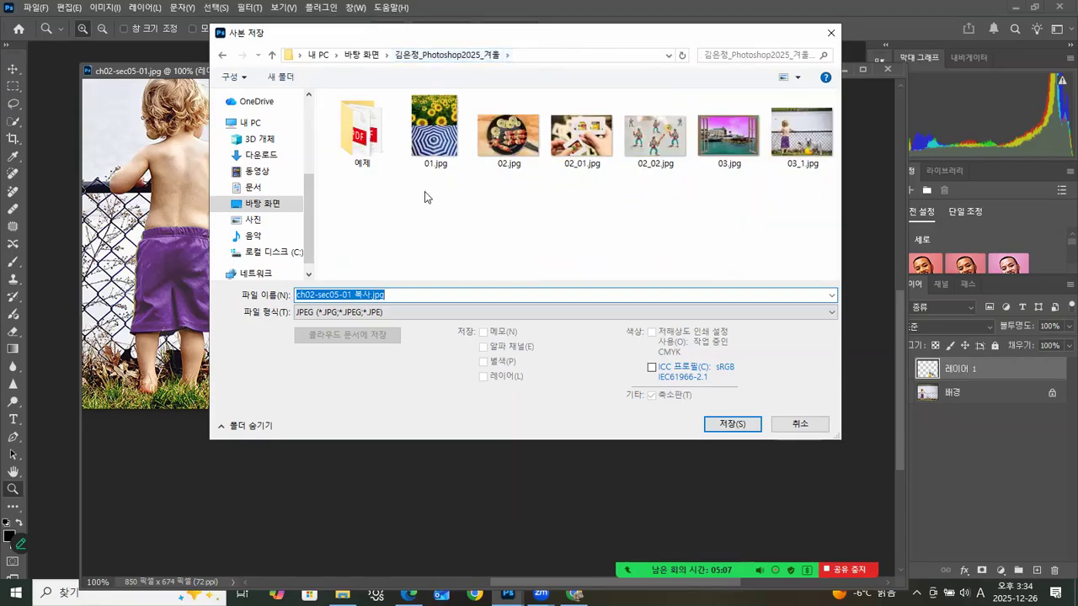
left_click(385, 312)
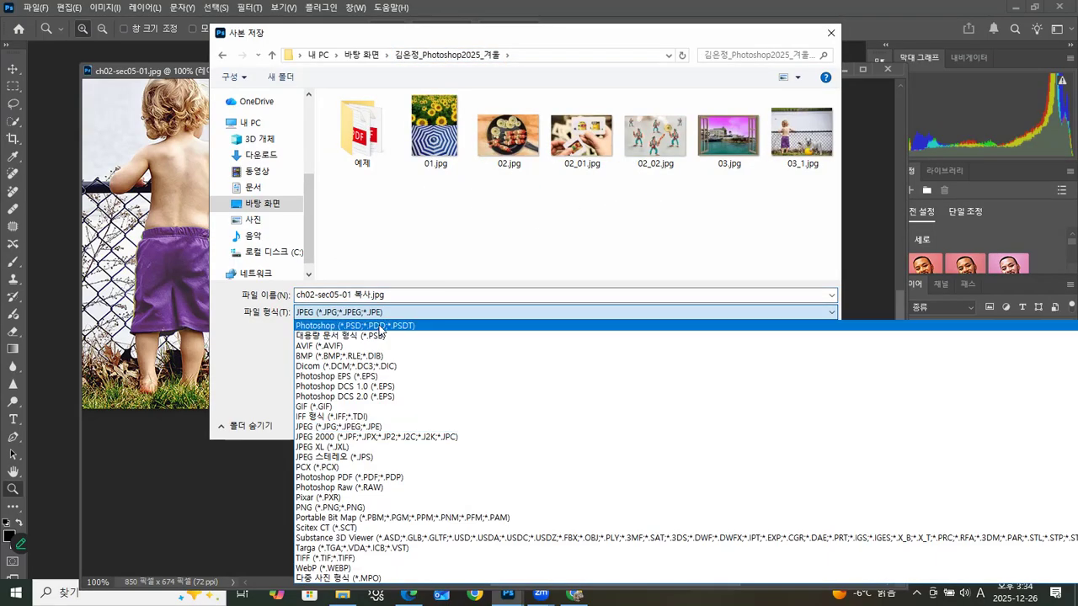
left_click(381, 327)
left_click(731, 166)
double_click(305, 294)
type("04")
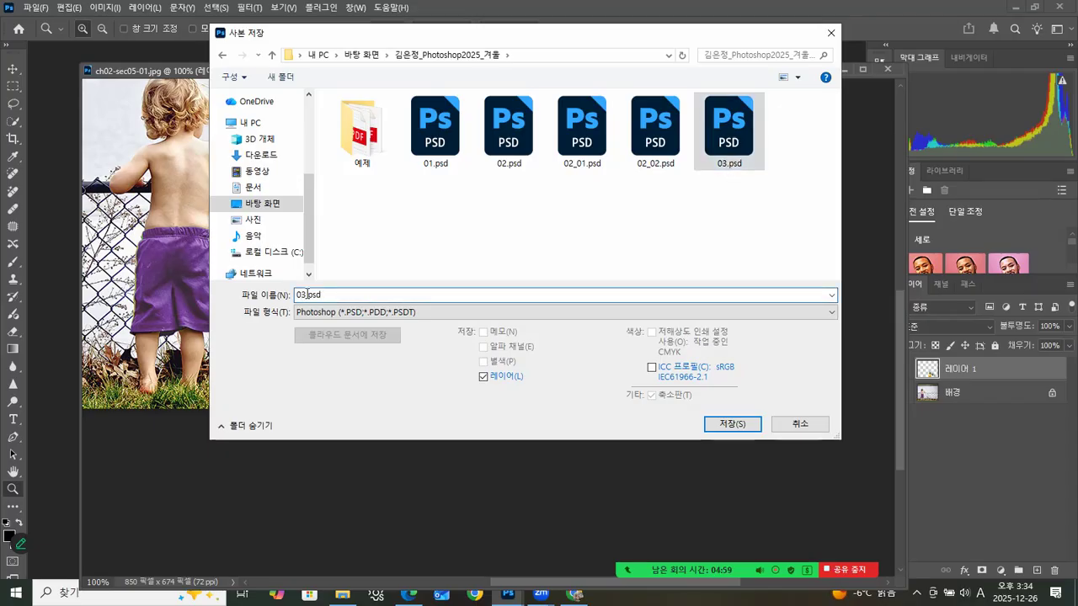
type("_")
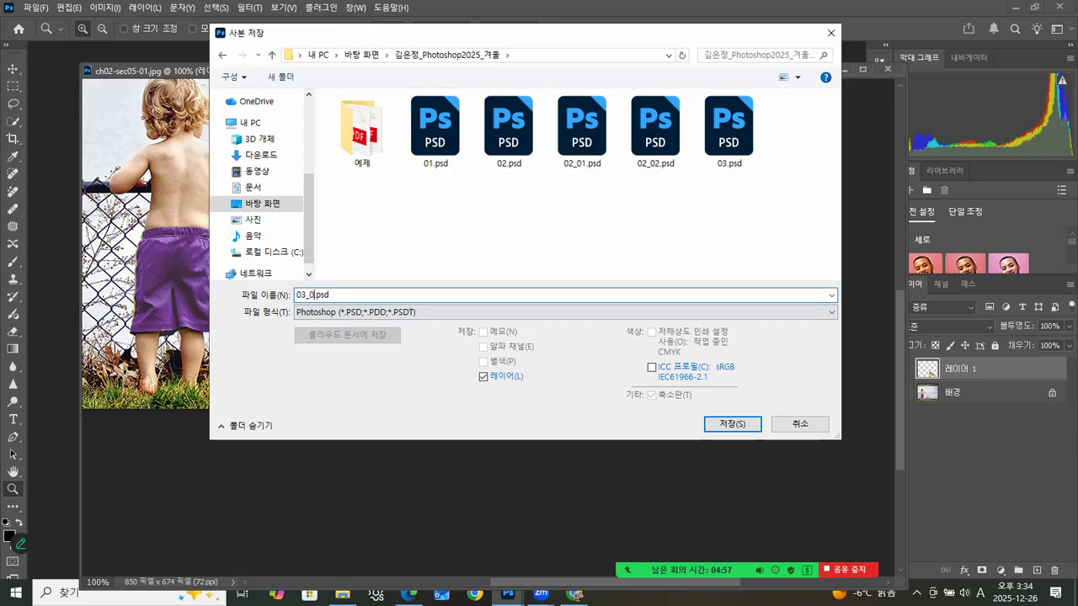
type("01")
left_click(745, 426)
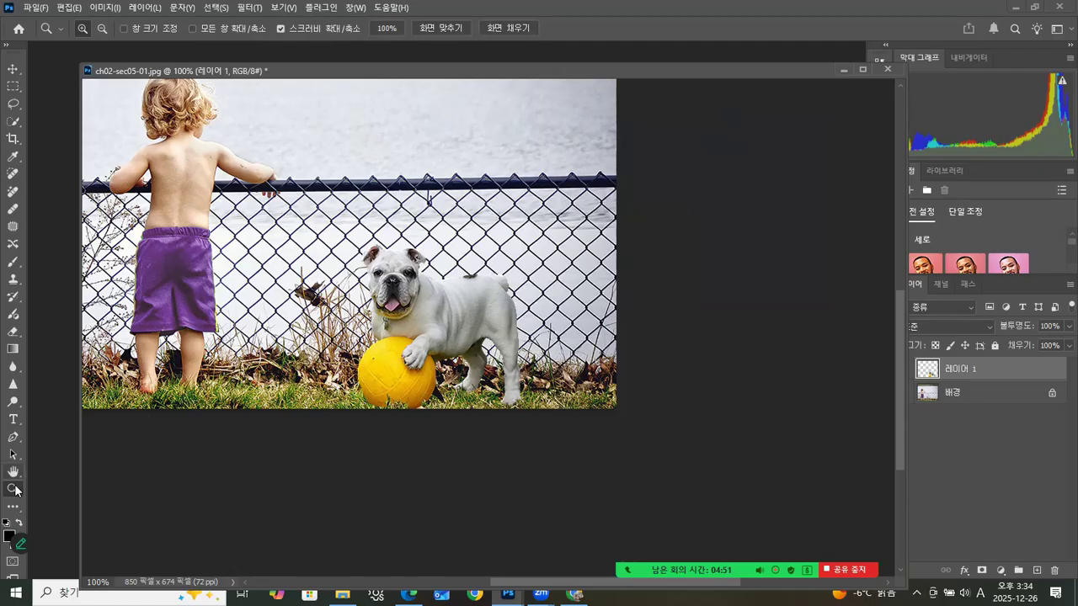
left_click_drag(400, 339, 531, 463)
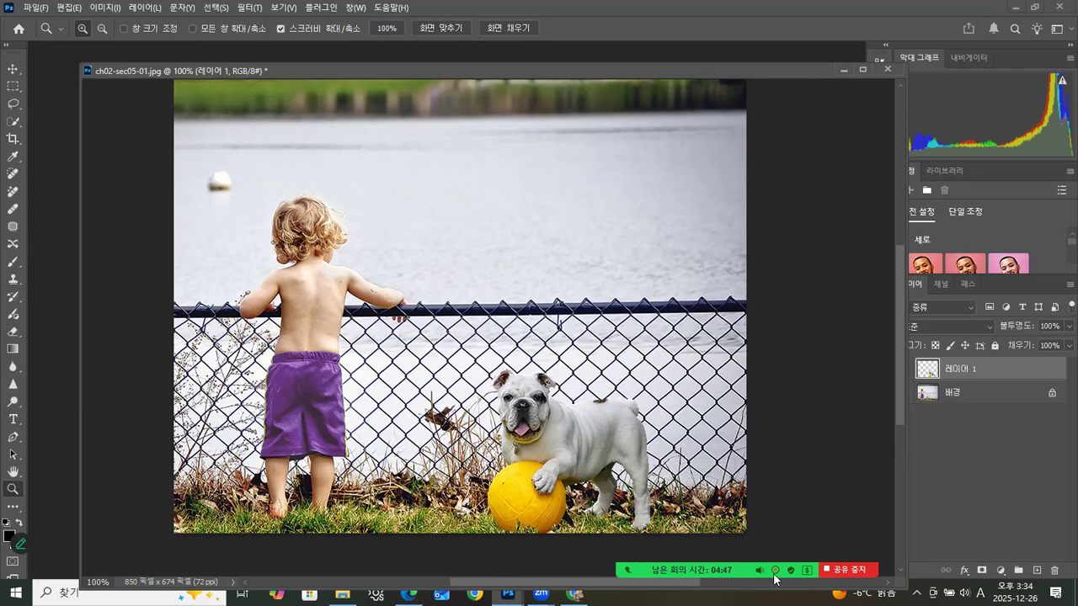
mouse_move(1048, 536)
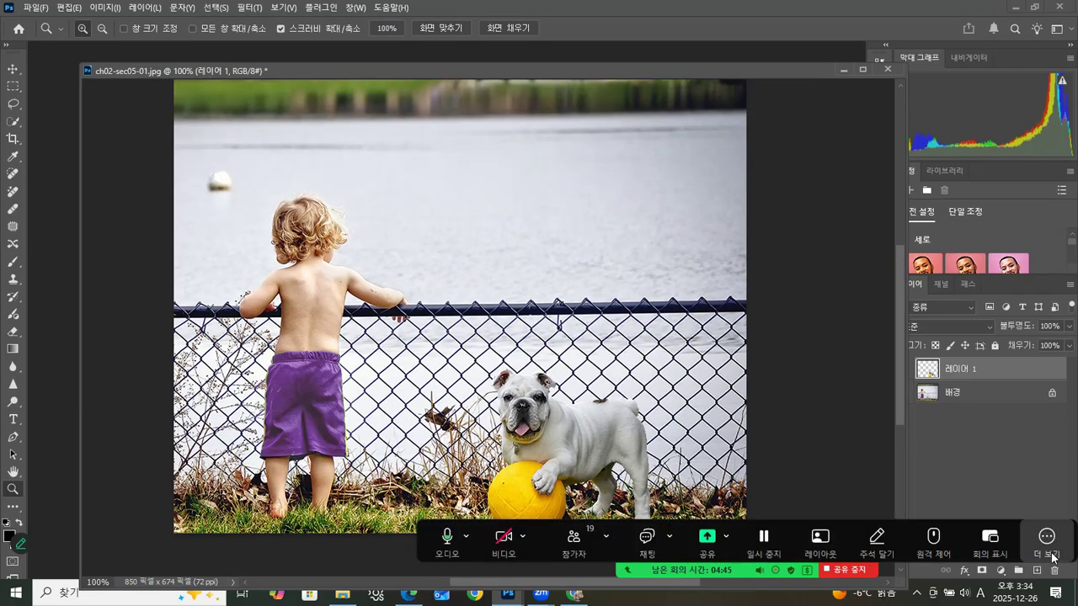
left_click(1053, 556)
mouse_move(977, 363)
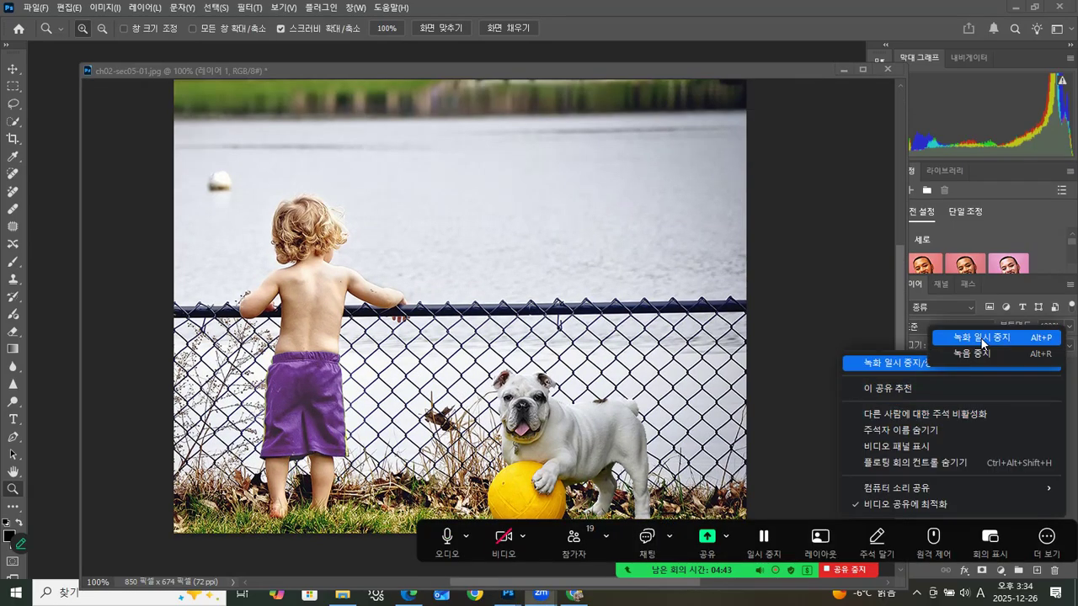